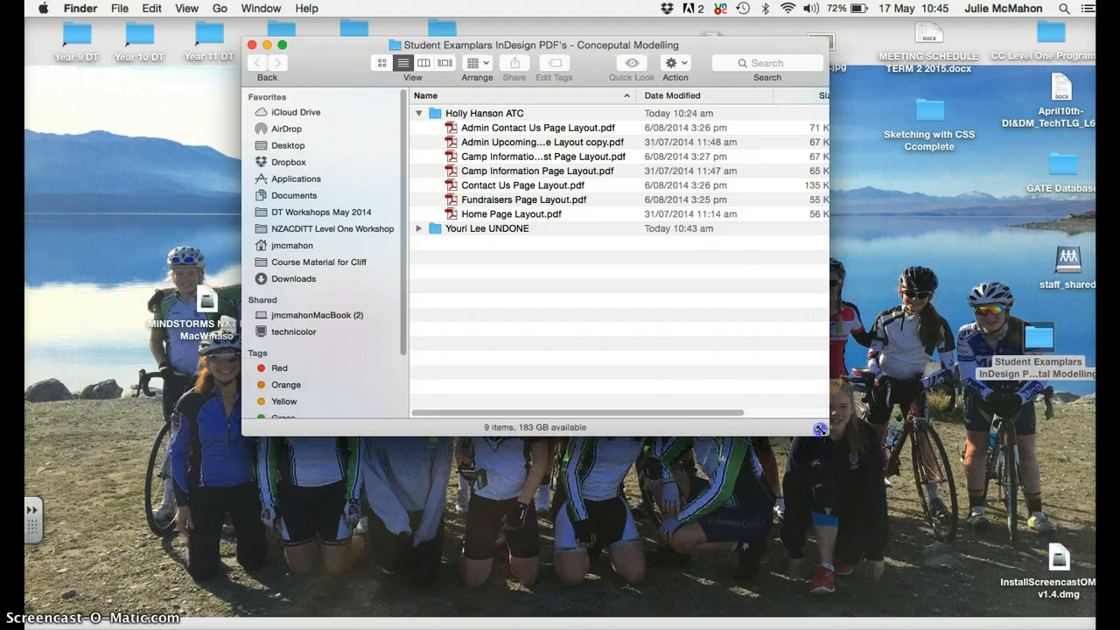
Expand the UNDONE student folder and preview Home Page Layout.pdf from the ATC folder
click(418, 229)
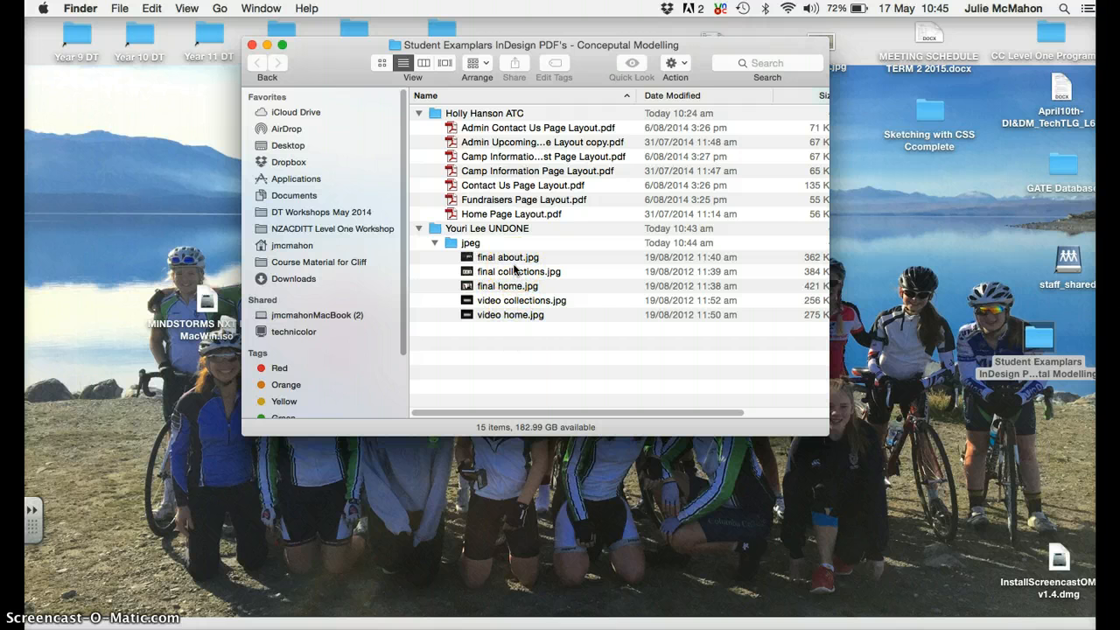
click(498, 217)
key(space)
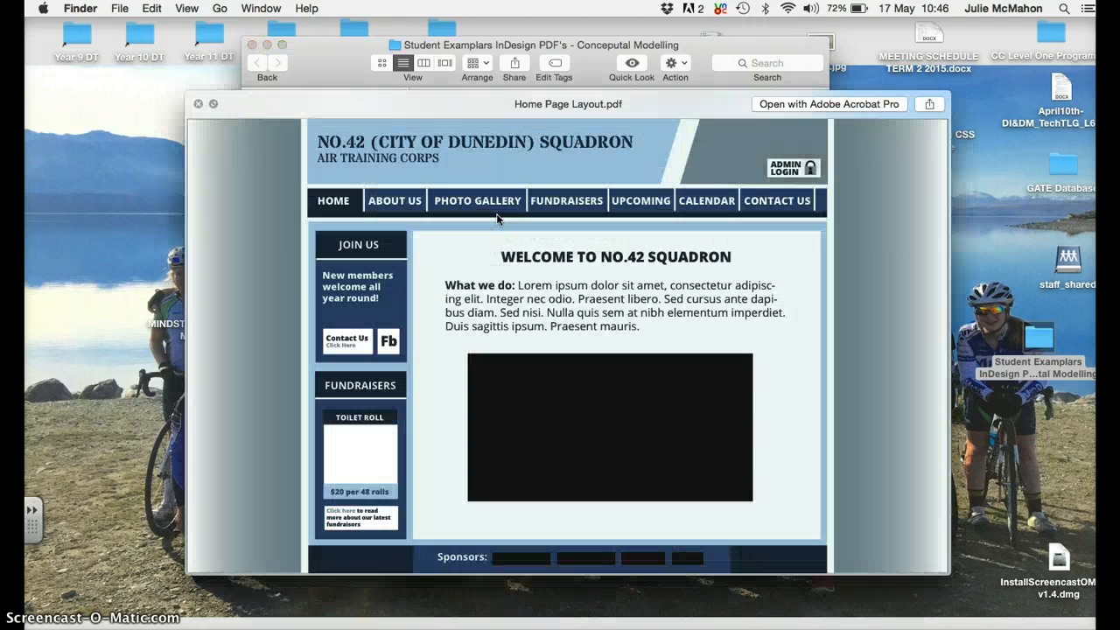
click(197, 104)
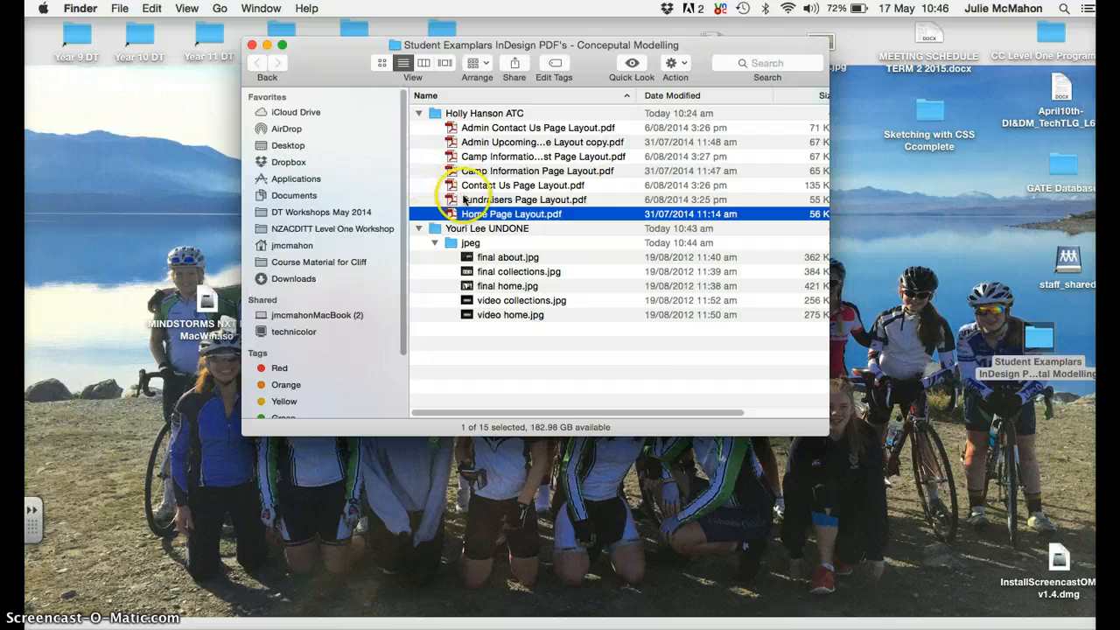
Preview Fundraisers Page Layout.pdf and Admin Upcoming Events Page Layout copy.pdf one after the other
click(464, 200)
key(space)
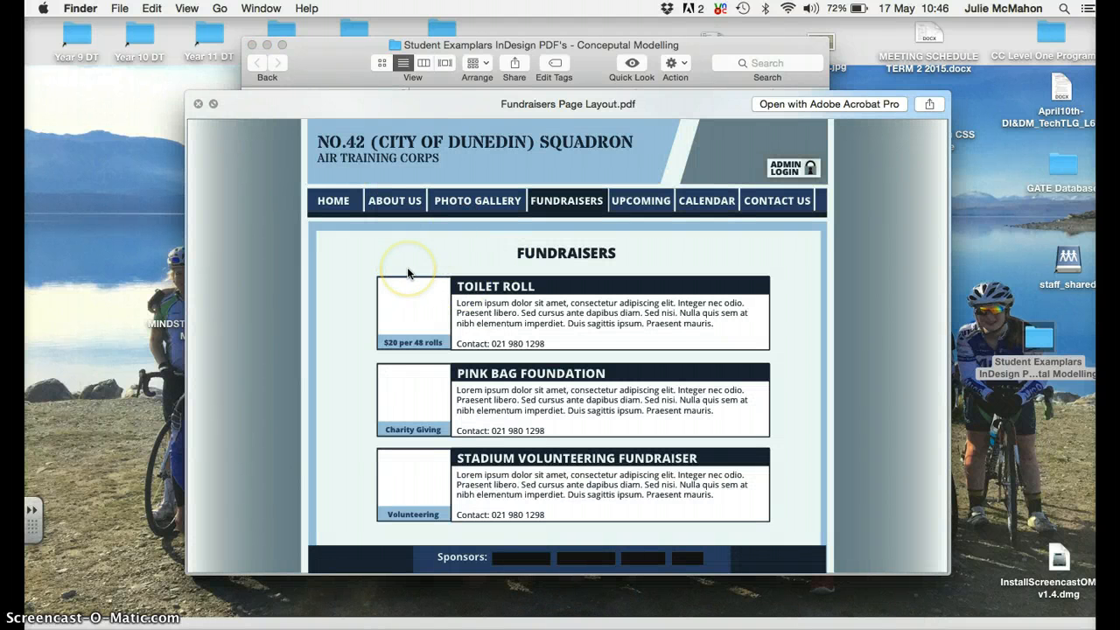
click(197, 104)
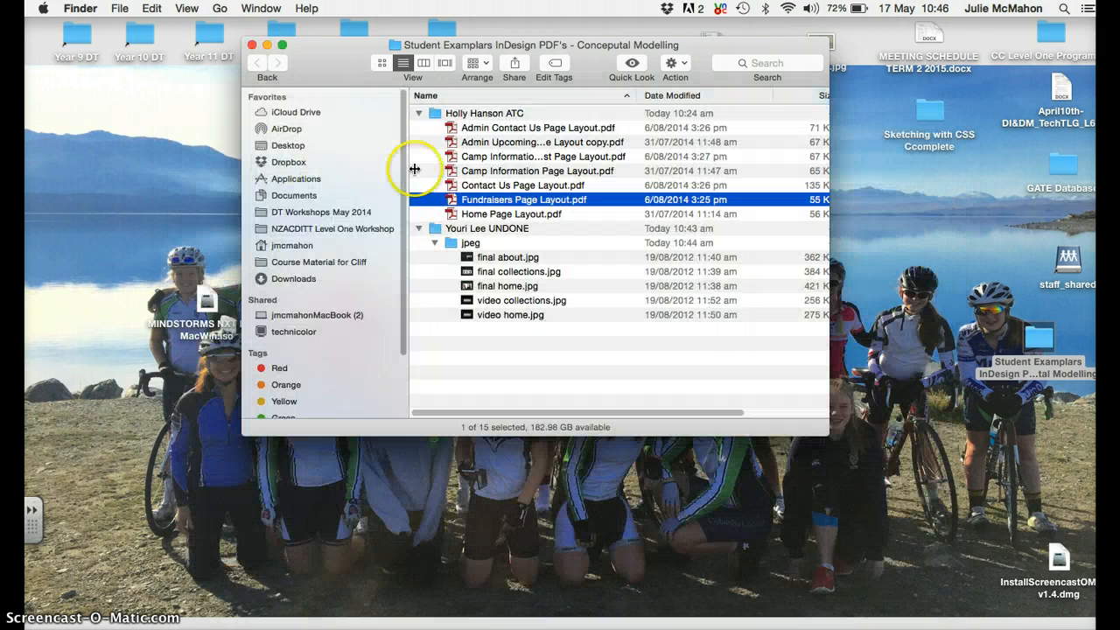
click(477, 145)
key(space)
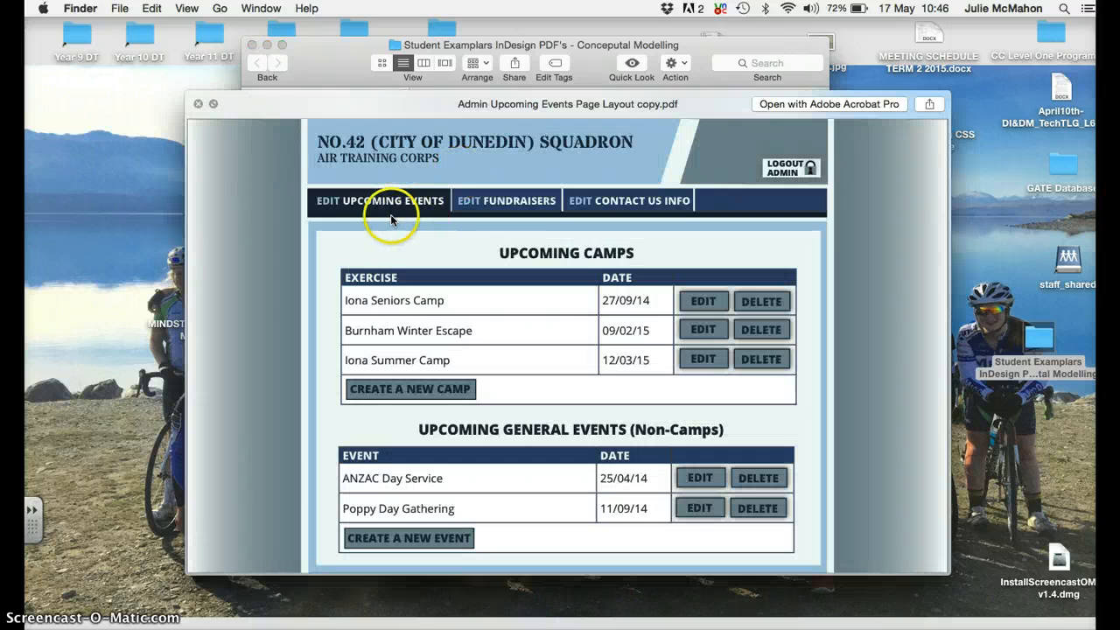
click(197, 104)
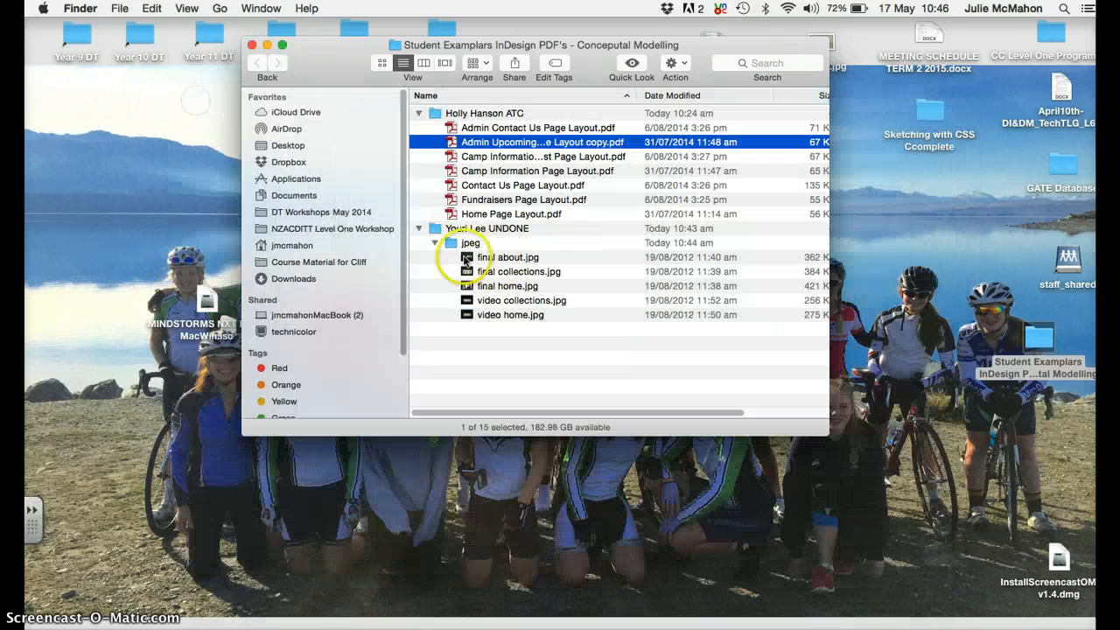
View Home Page Layout.pdf and Fundraisers Page Layout.pdf in Acrobat, closing each after examining its navigation bar
double_click(473, 214)
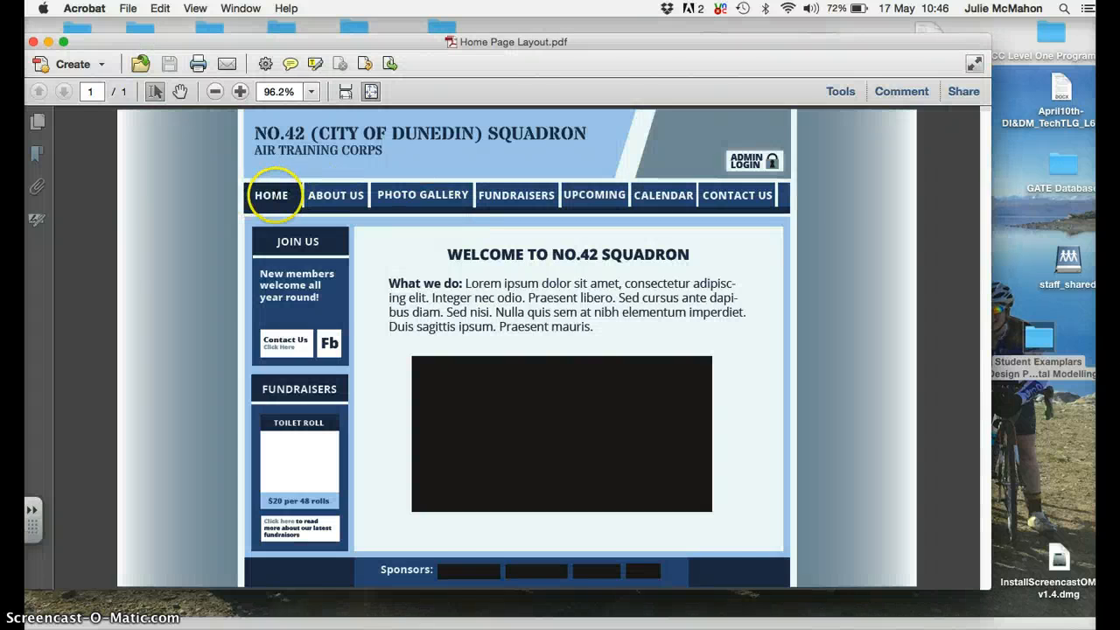
click(33, 42)
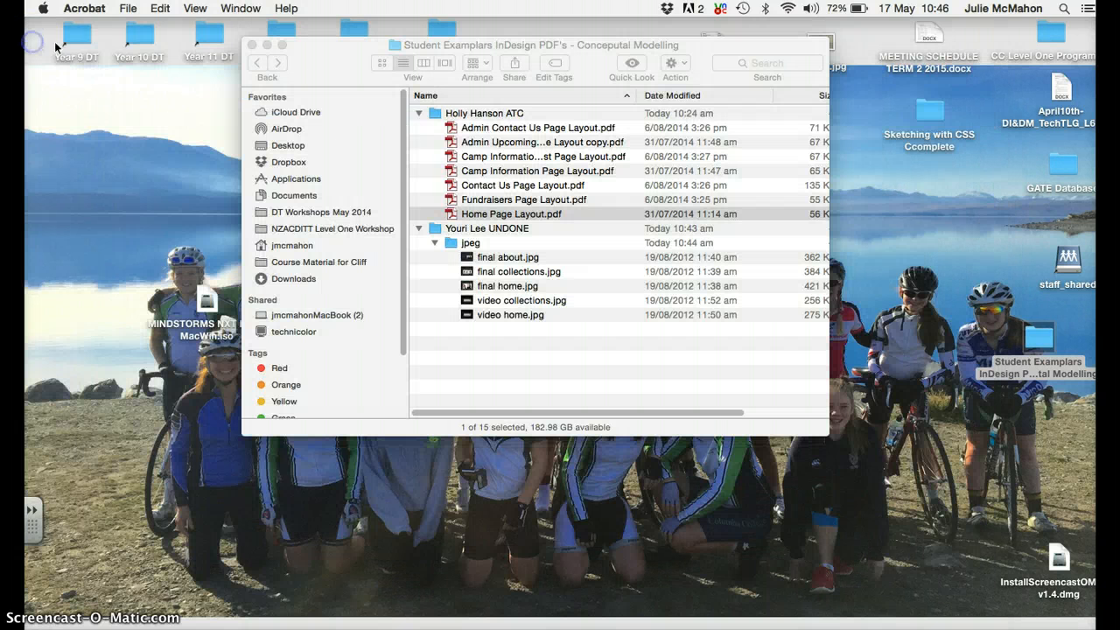
click(494, 203)
double_click(493, 201)
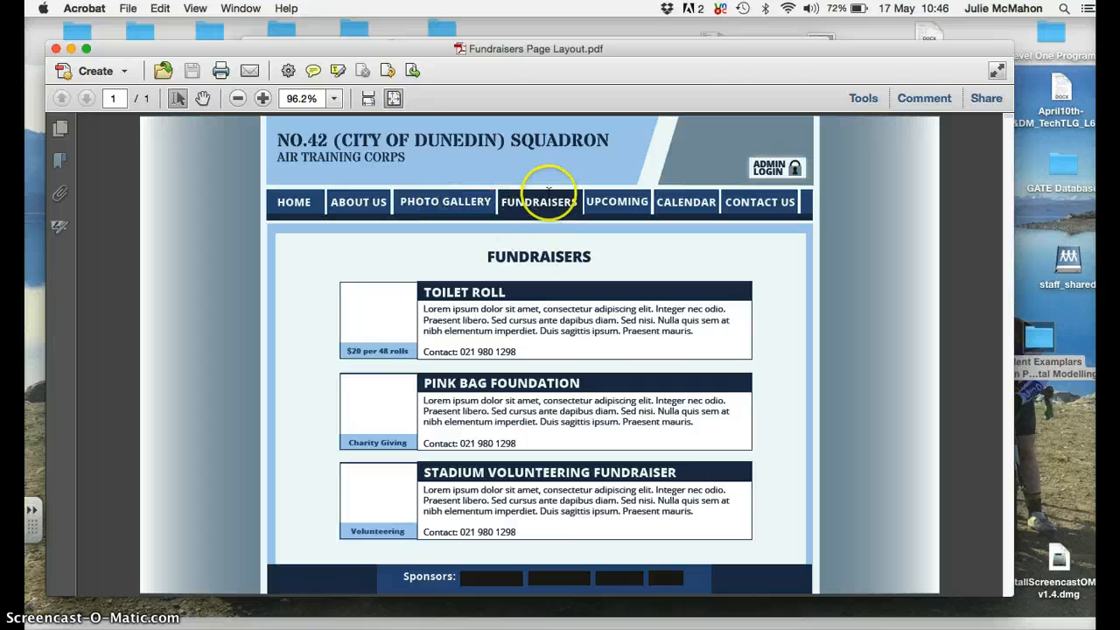
click(55, 50)
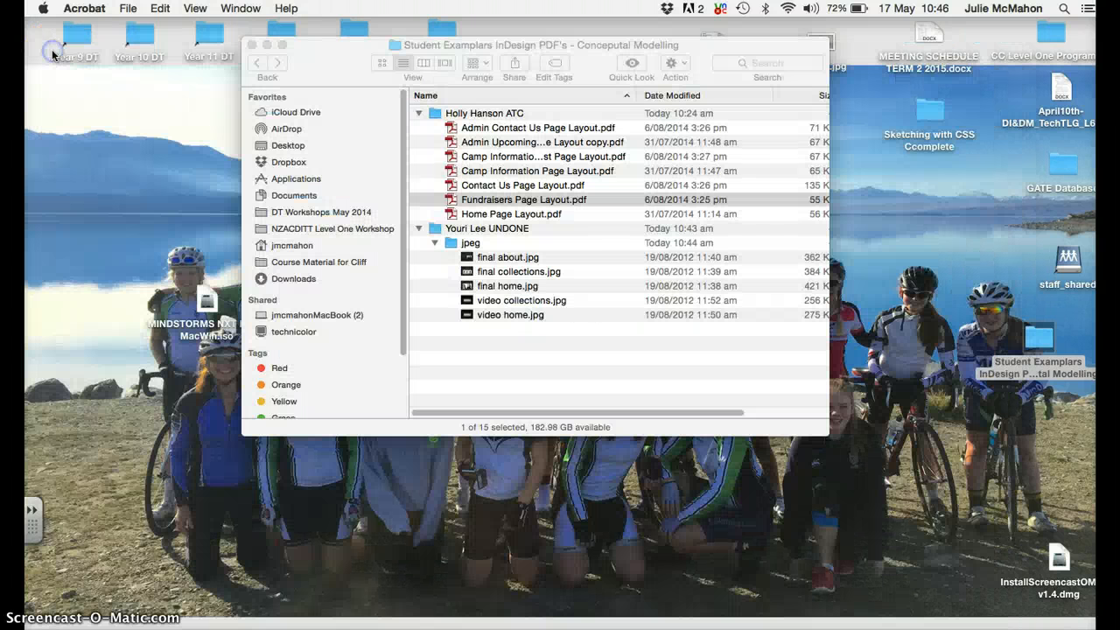
Preview final about.jpg from the UNDONE project's jpeg folder and examine its navigation and page layout
click(505, 259)
click(504, 260)
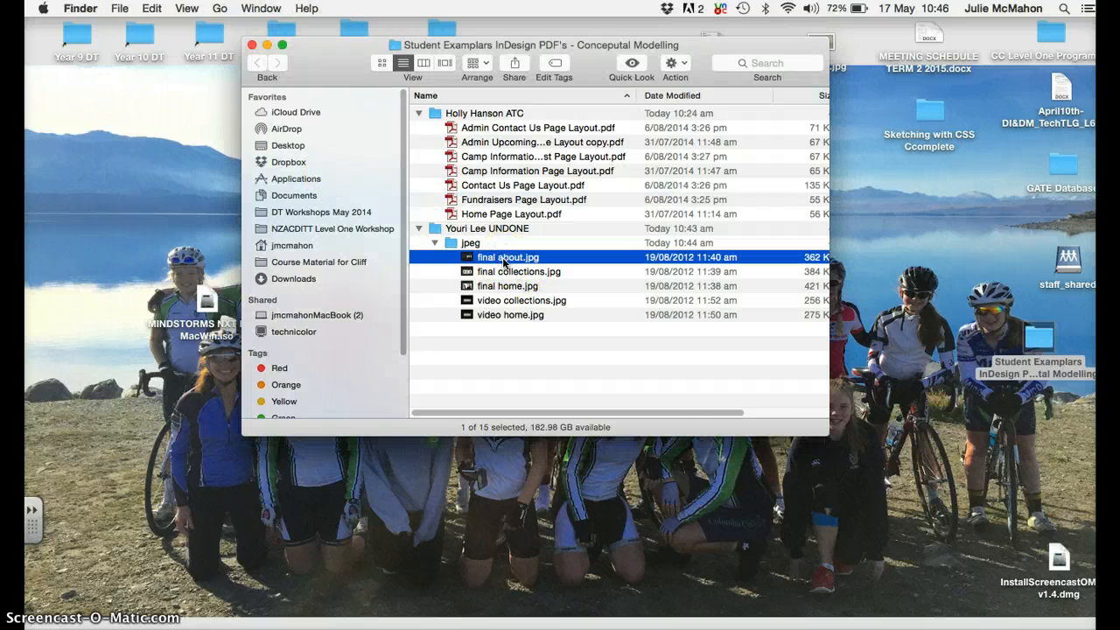
key(space)
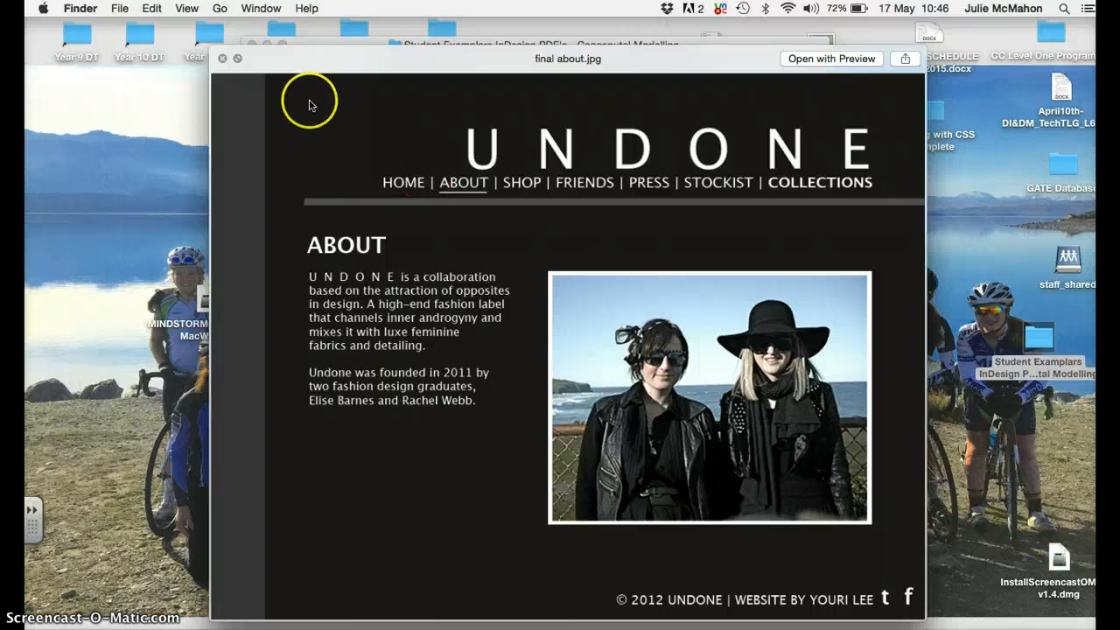
click(453, 196)
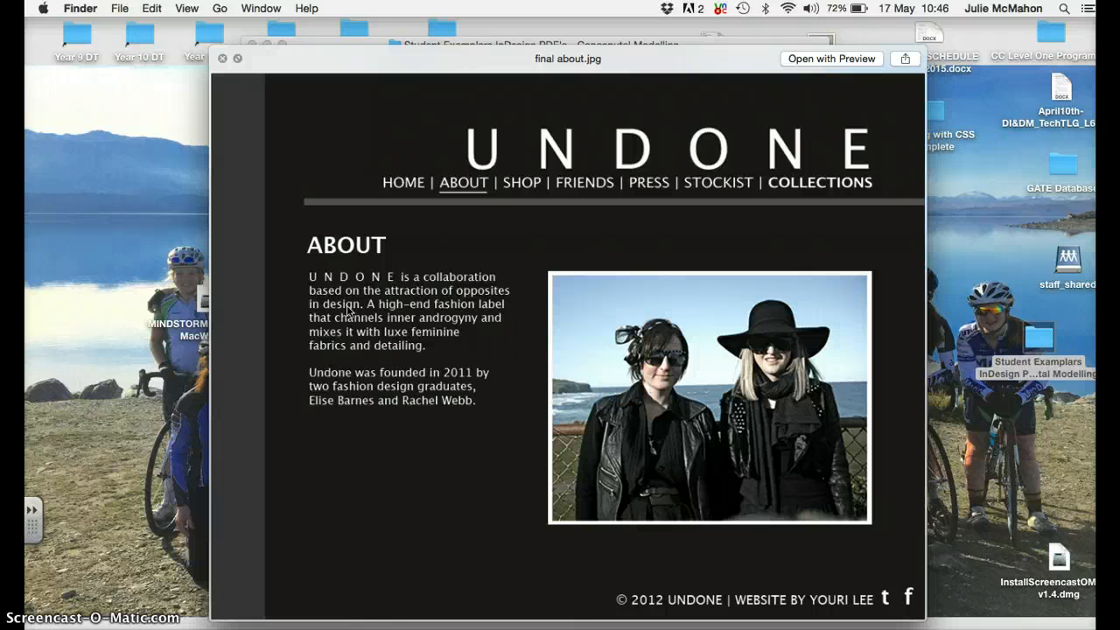
click(222, 59)
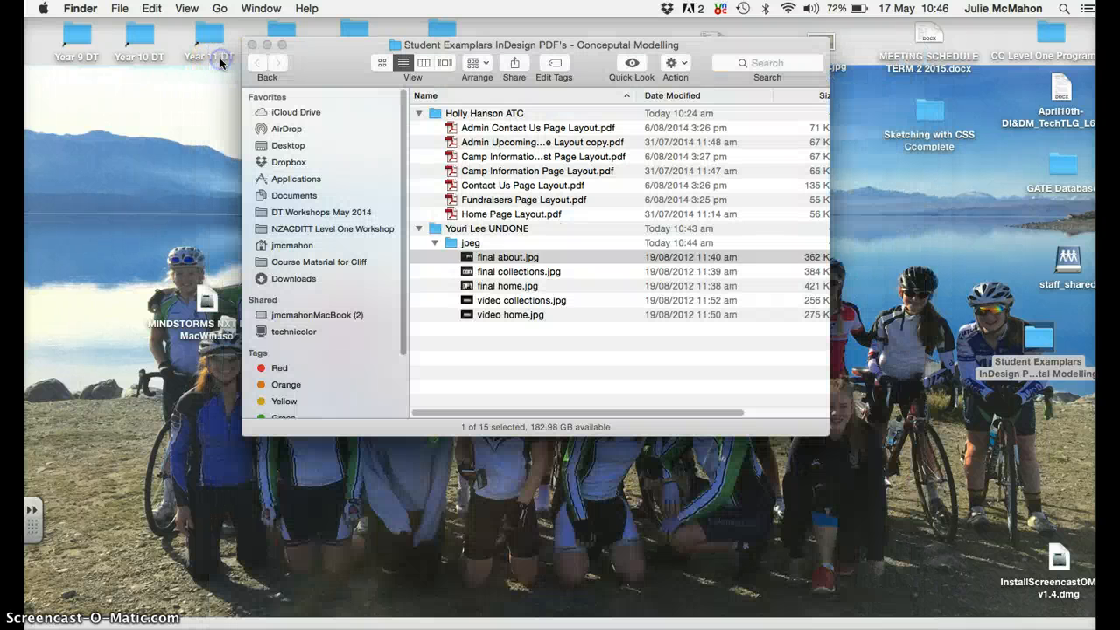
Close the Student Examplars folder window
click(432, 245)
click(433, 245)
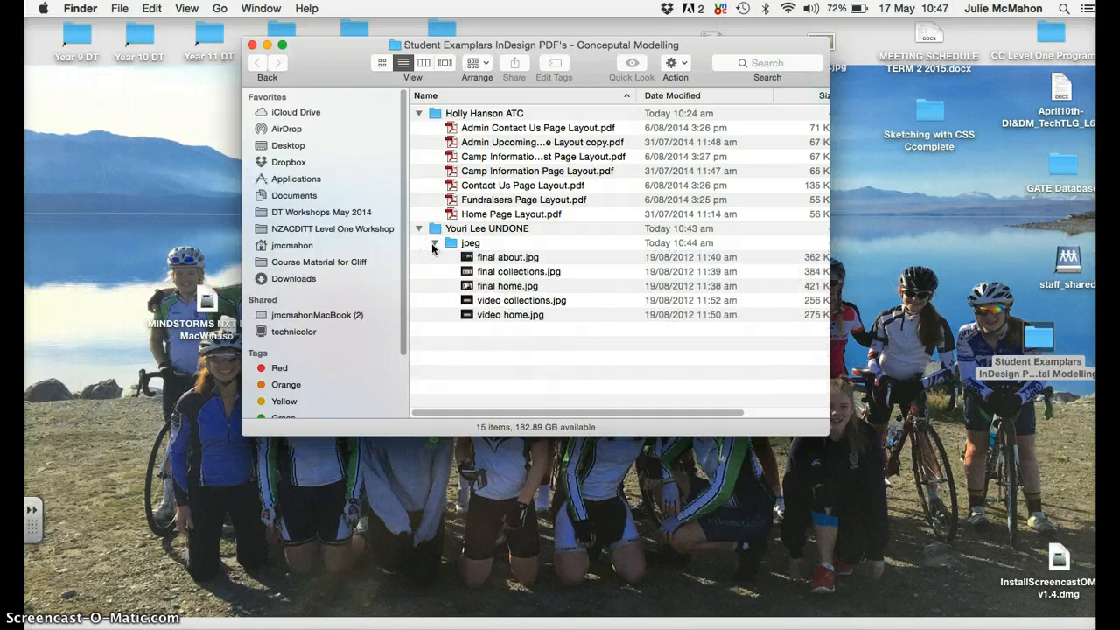
click(253, 49)
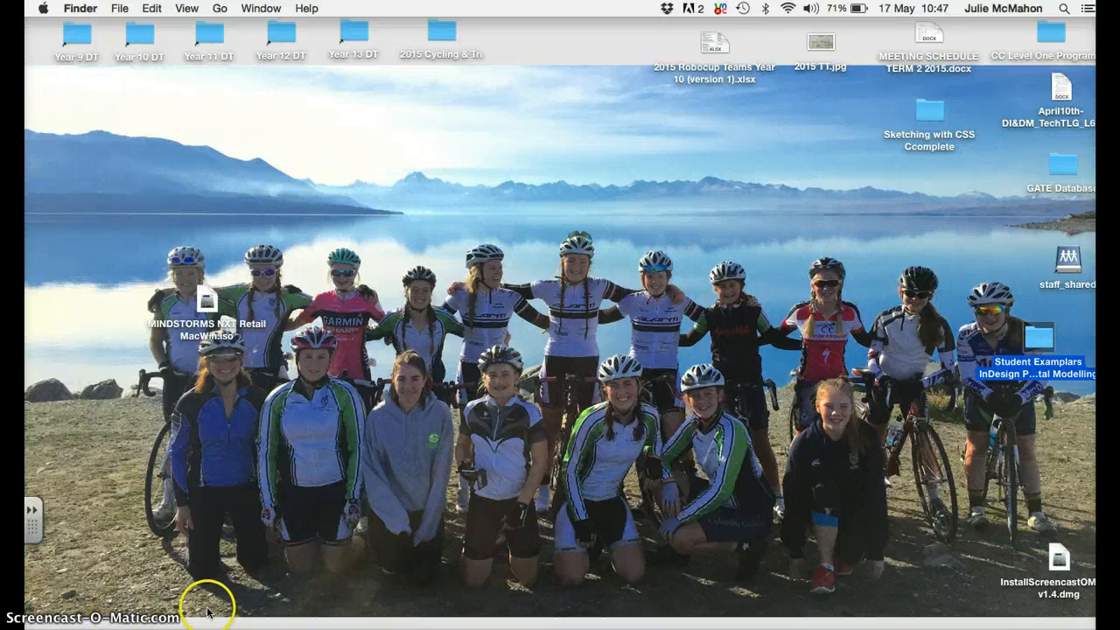
Switch to InDesign and start a new document with the intent set to Web
click(330, 626)
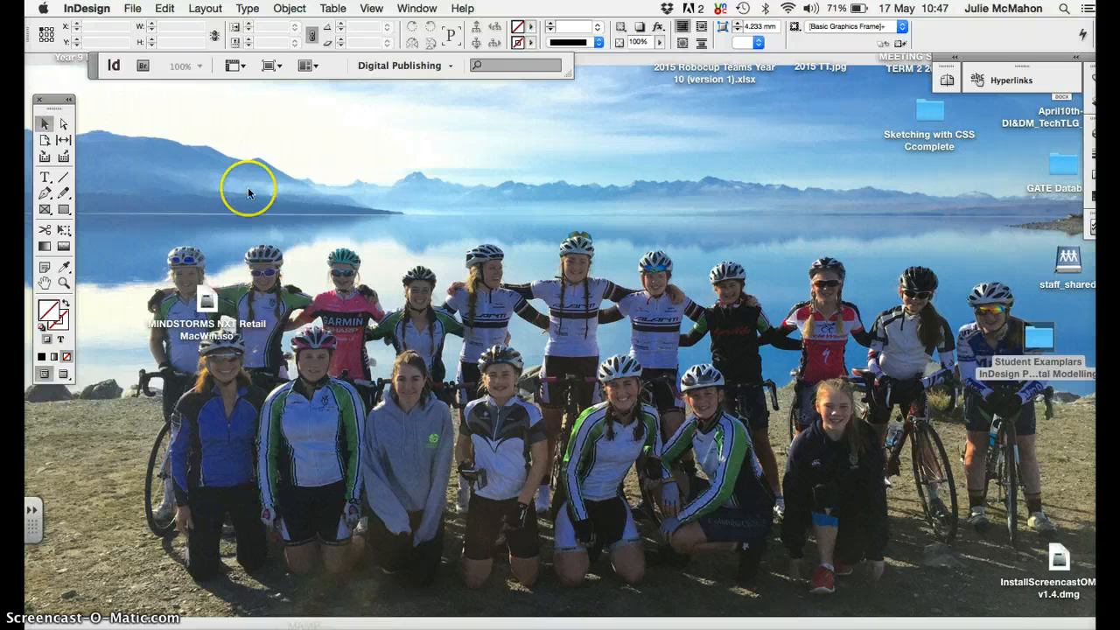
click(133, 9)
mouse_move(152, 32)
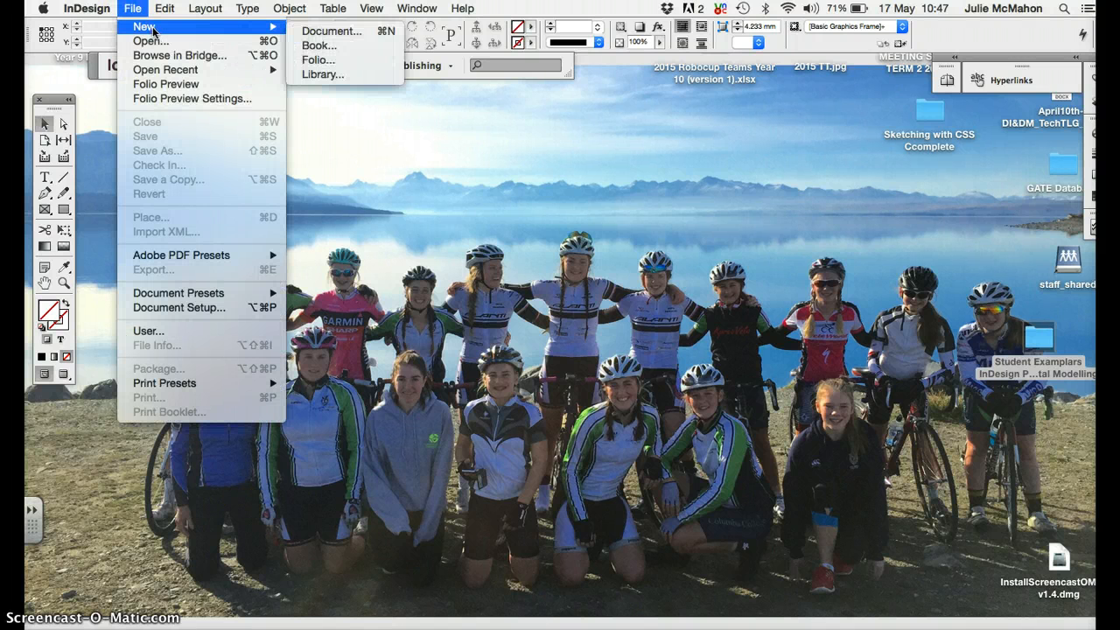
click(329, 33)
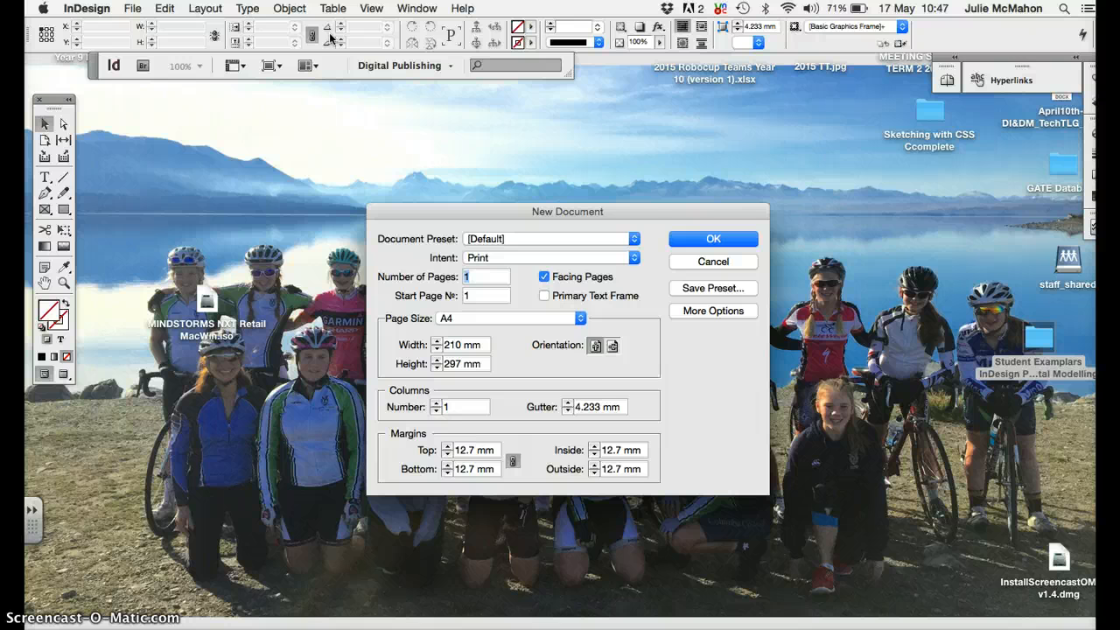
drag(415, 210, 374, 124)
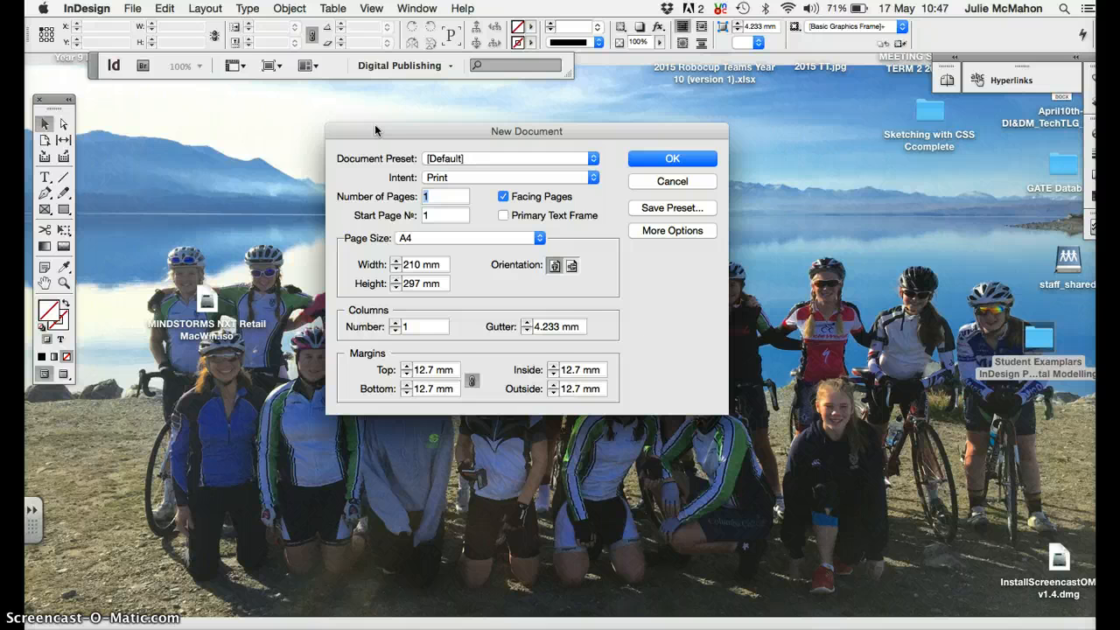
click(559, 177)
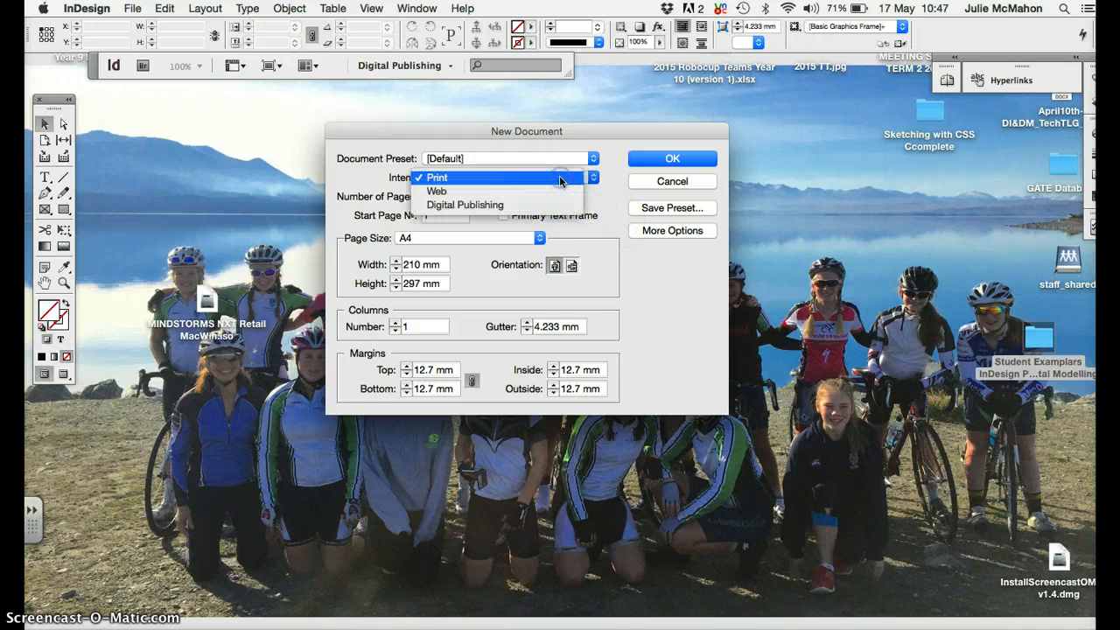
click(558, 191)
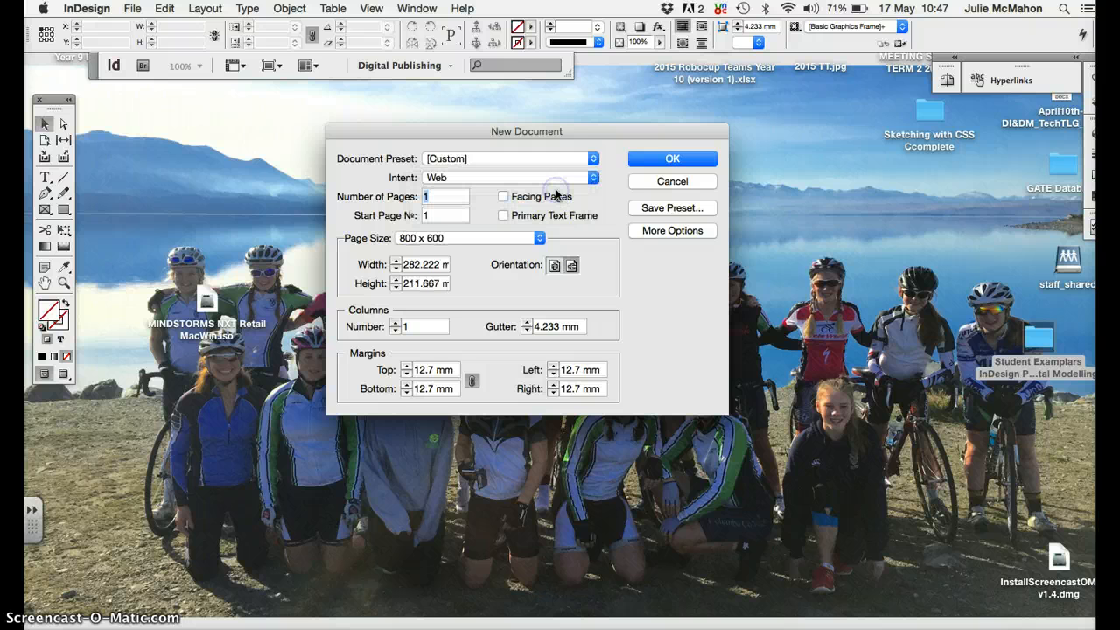
Create the one-page document from the 1024 x 768 page size with its width changed to 1000 px
click(452, 193)
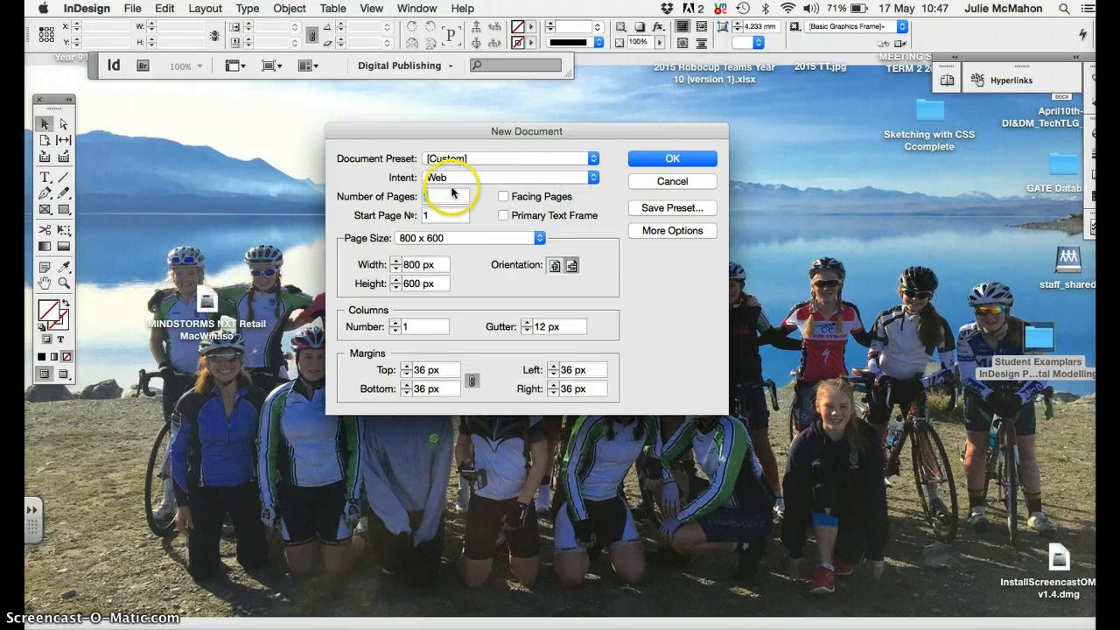
click(446, 242)
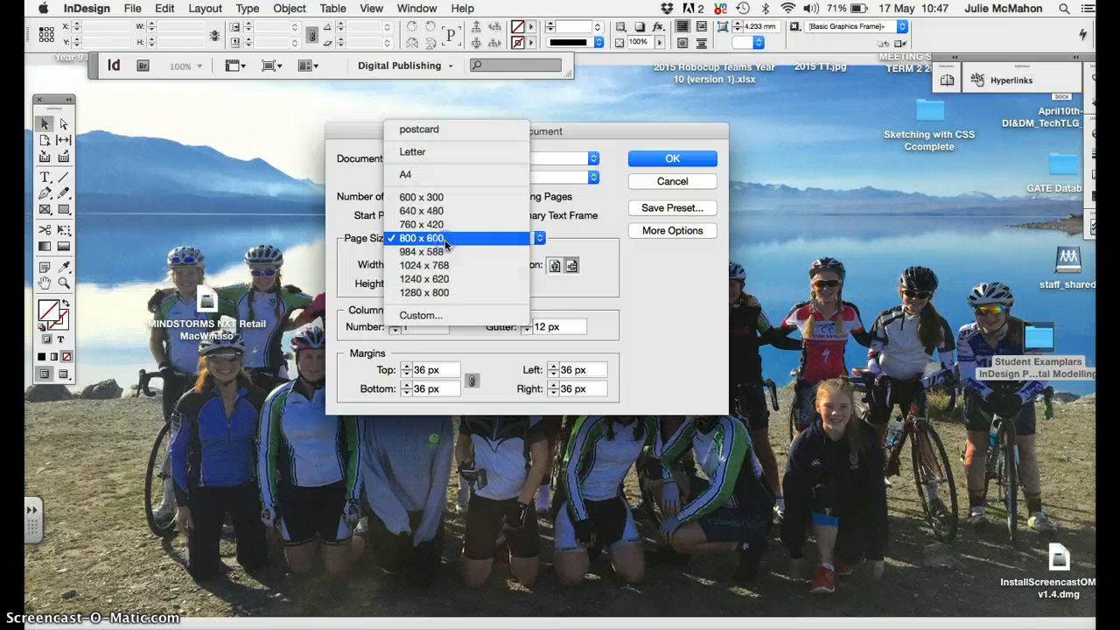
click(444, 267)
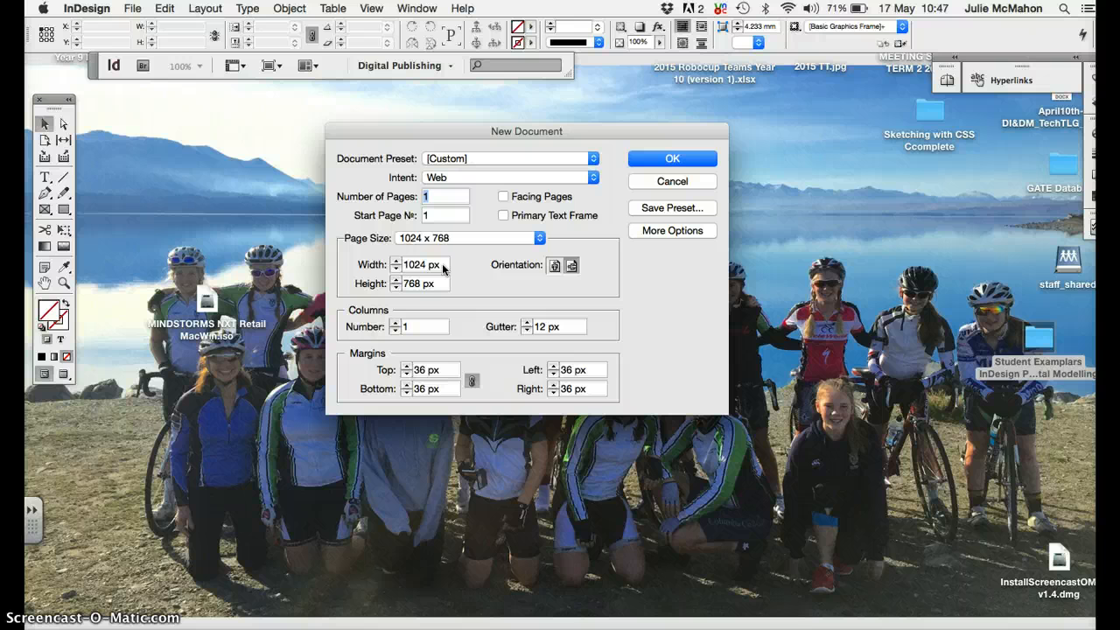
click(430, 268)
key(BackSpace)
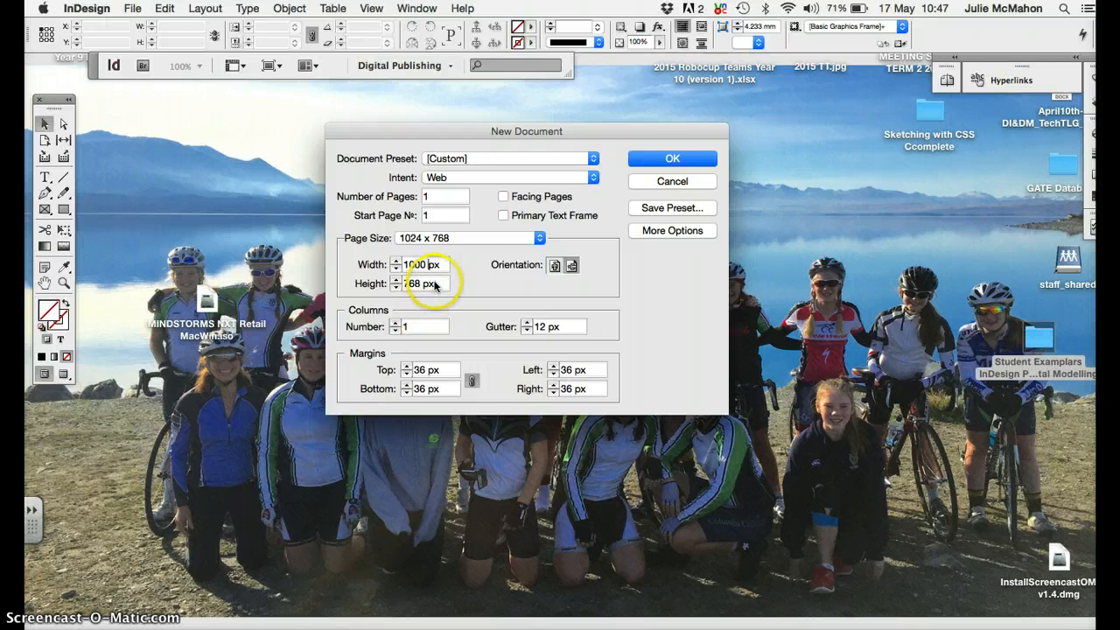
click(659, 163)
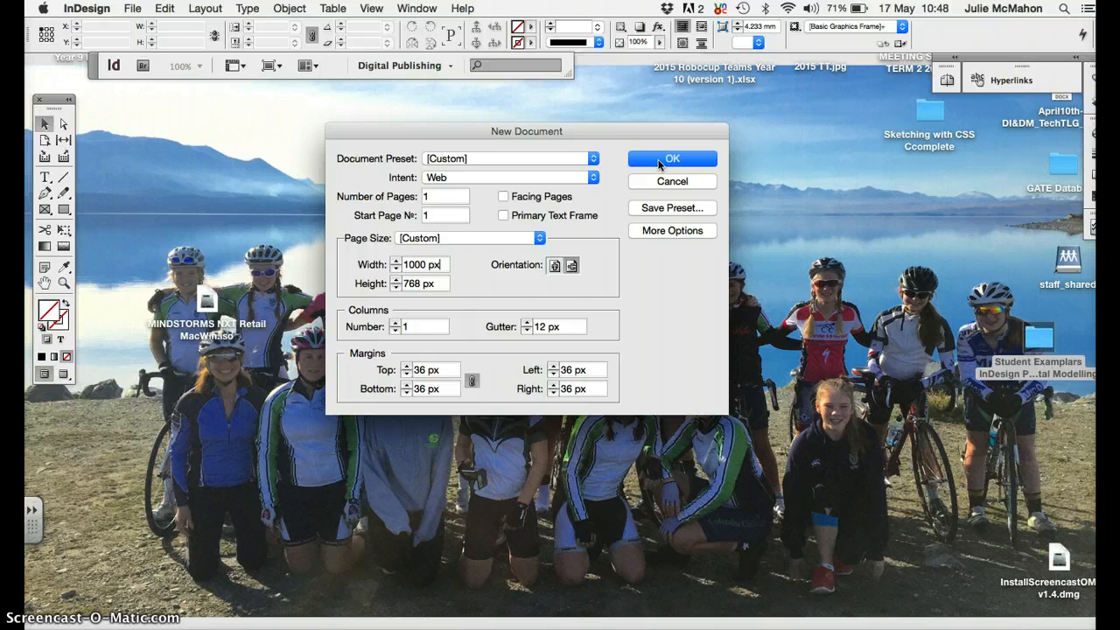
click(662, 159)
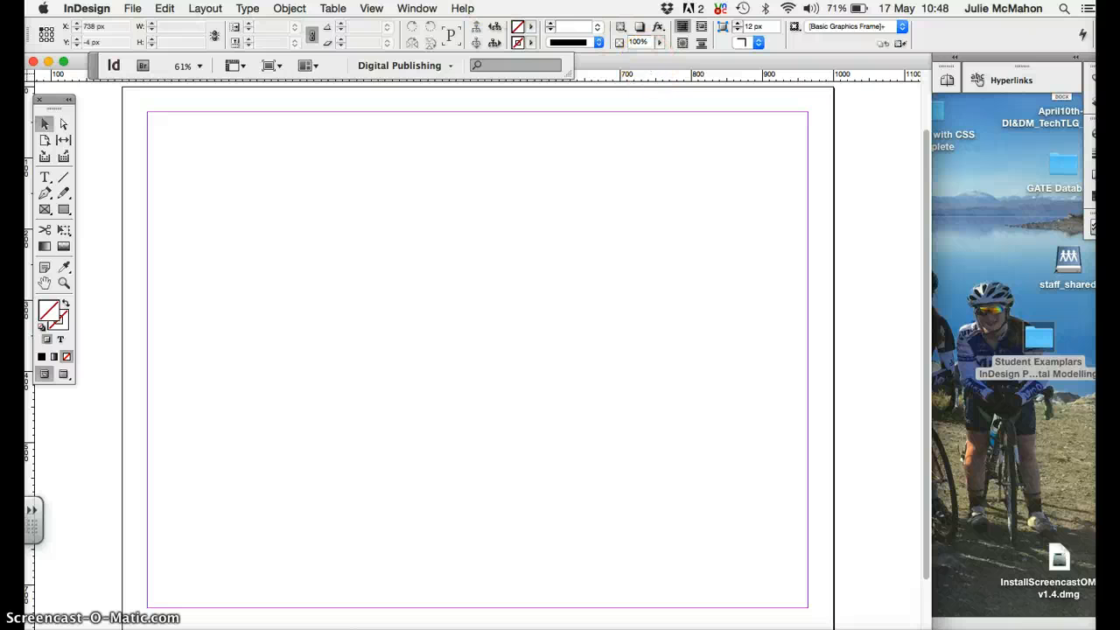
Show the Pages panel and the interactive Hyperlinks panel, and undock Hyperlinks as a floating panel beside the page
click(427, 9)
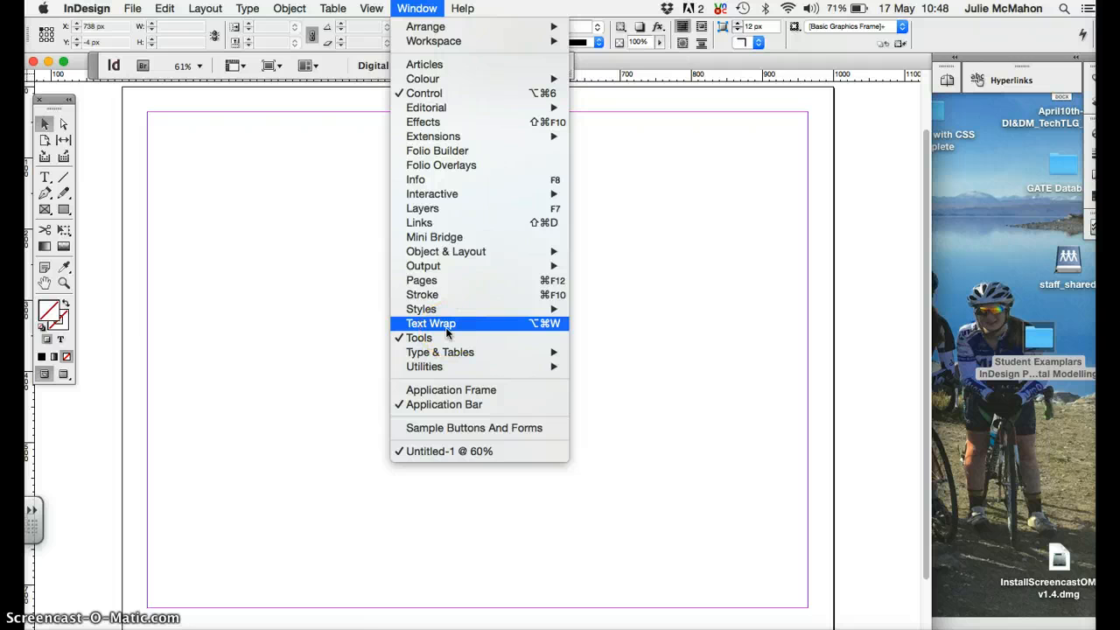
click(447, 281)
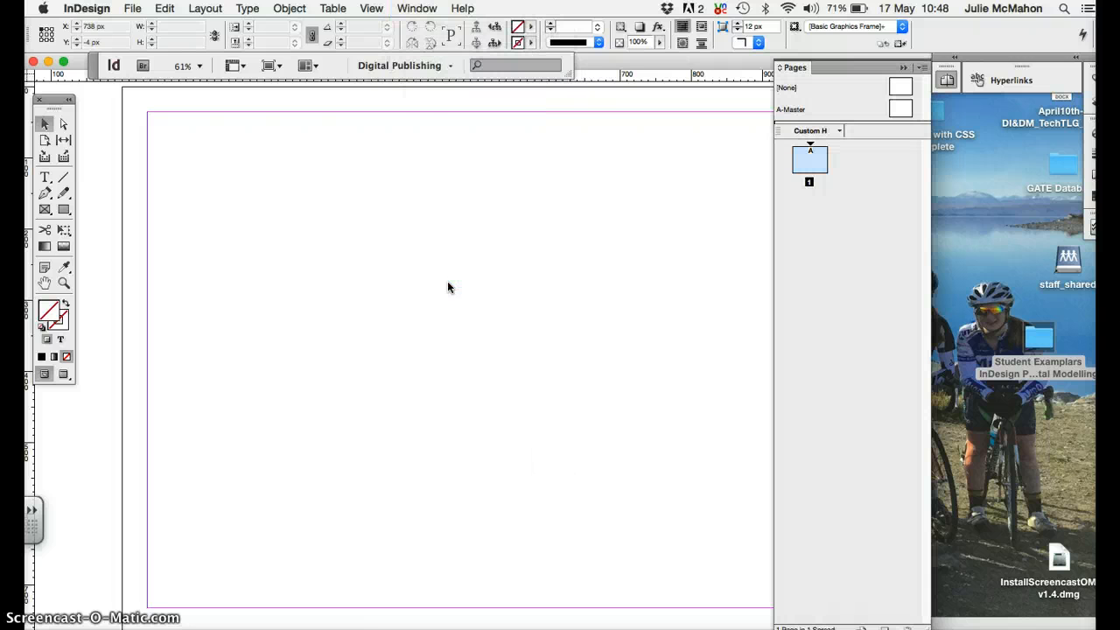
click(412, 7)
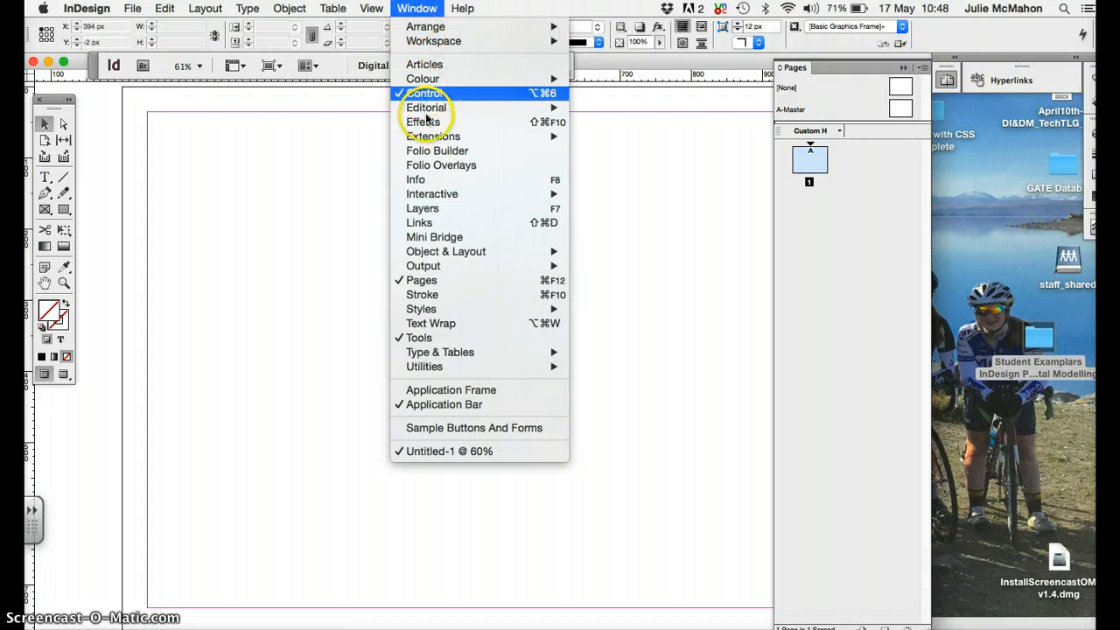
mouse_move(461, 201)
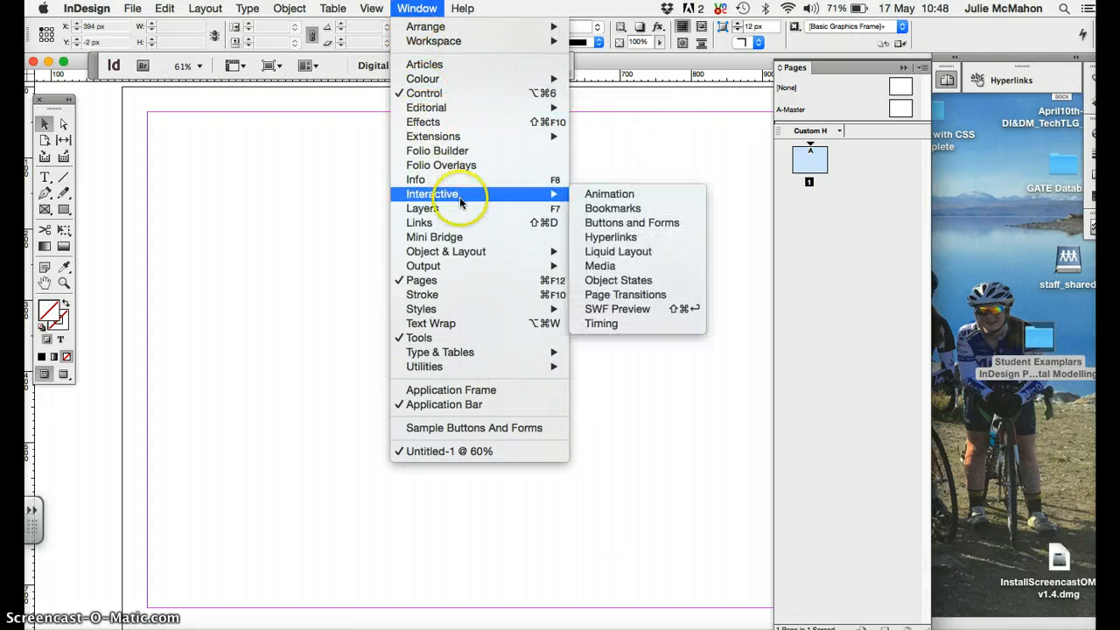
click(628, 237)
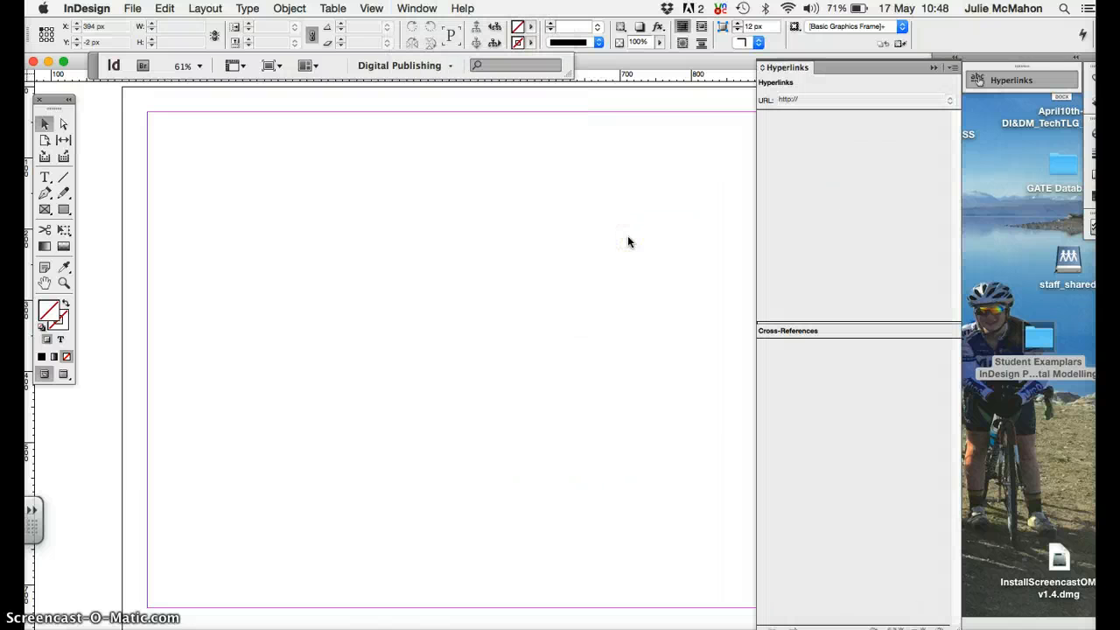
click(835, 68)
drag(837, 68, 964, 96)
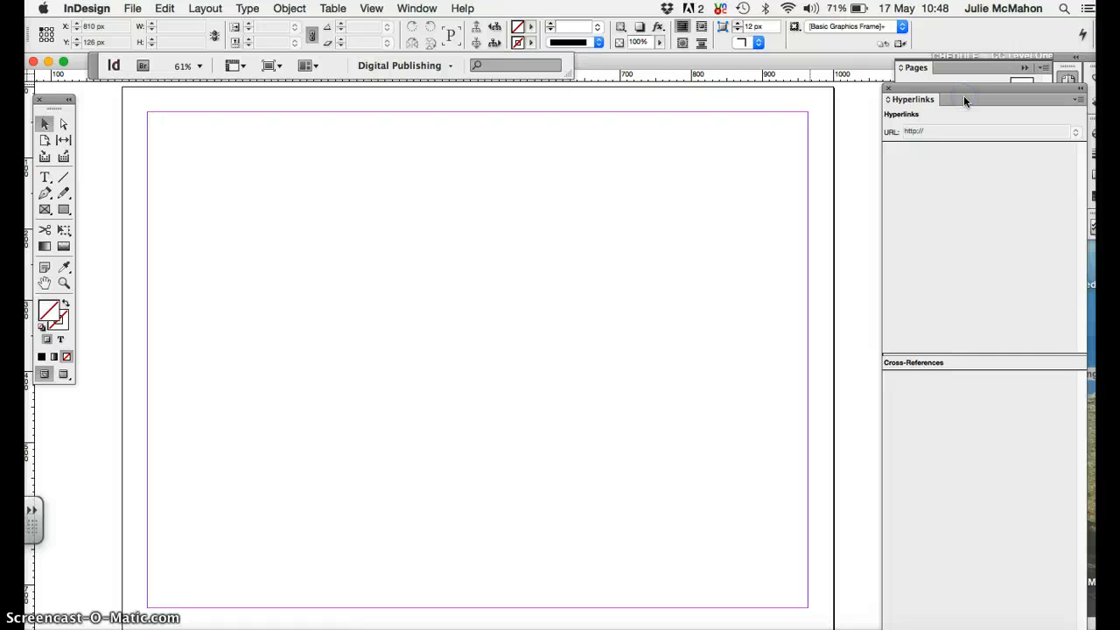
Bring the Pages panel forward and place final home.jpg from the UNDONE example's jpeg folder at page 1's top-left corner
click(967, 70)
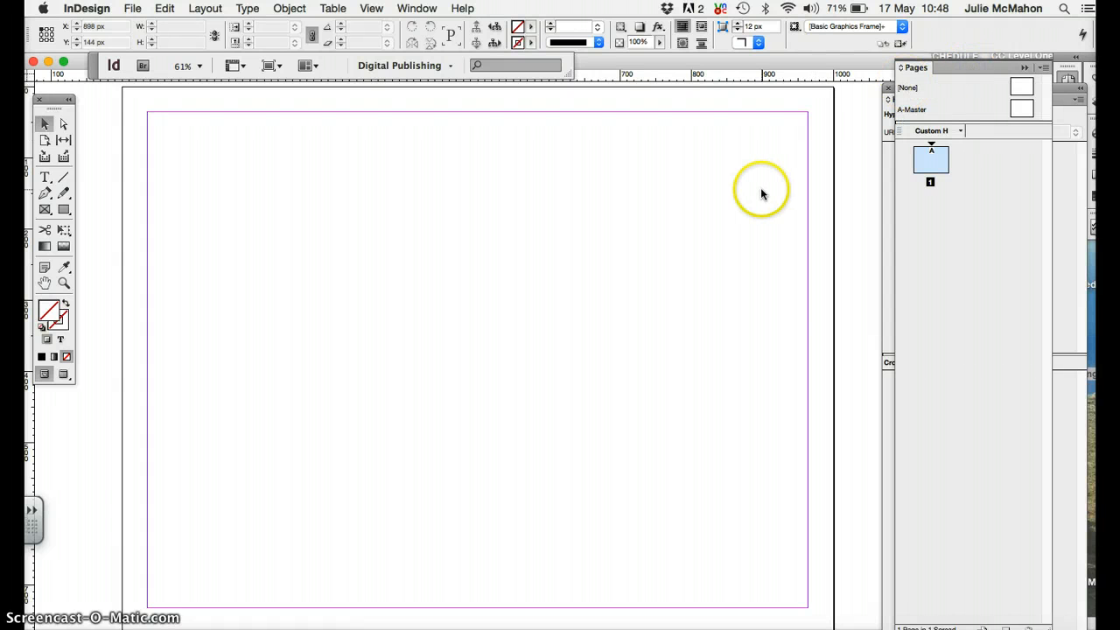
click(145, 9)
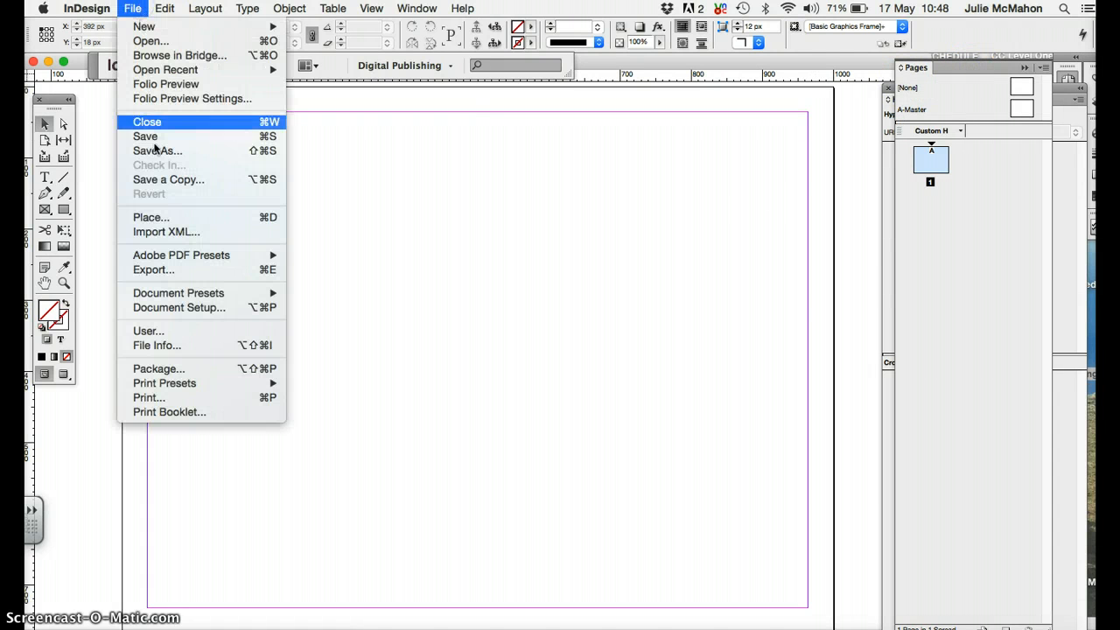
click(194, 220)
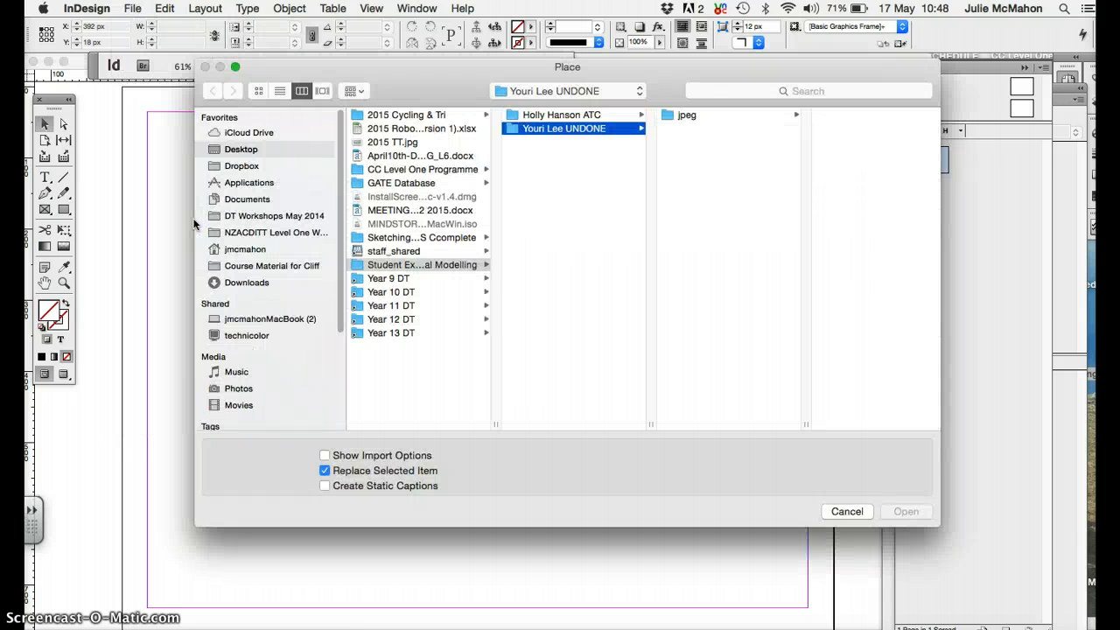
click(573, 129)
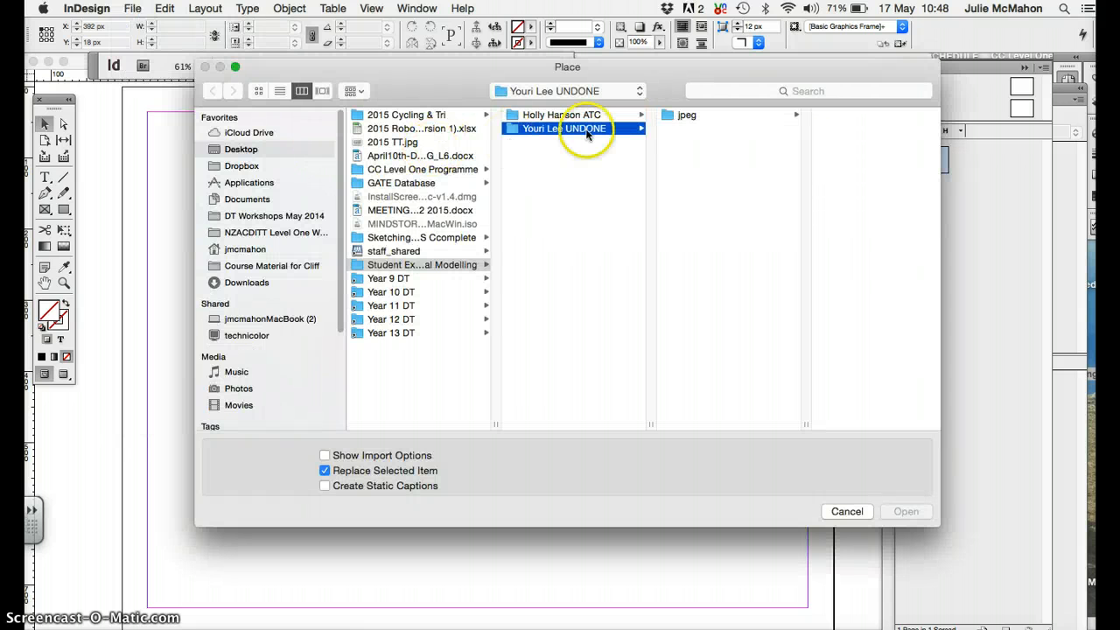
click(671, 121)
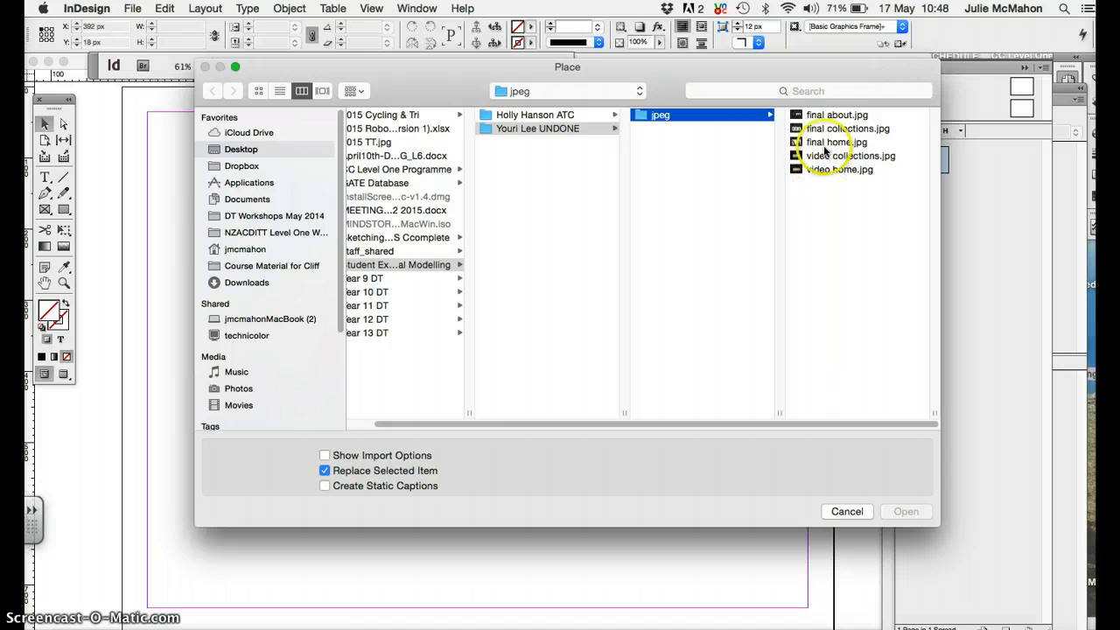
click(814, 142)
click(904, 511)
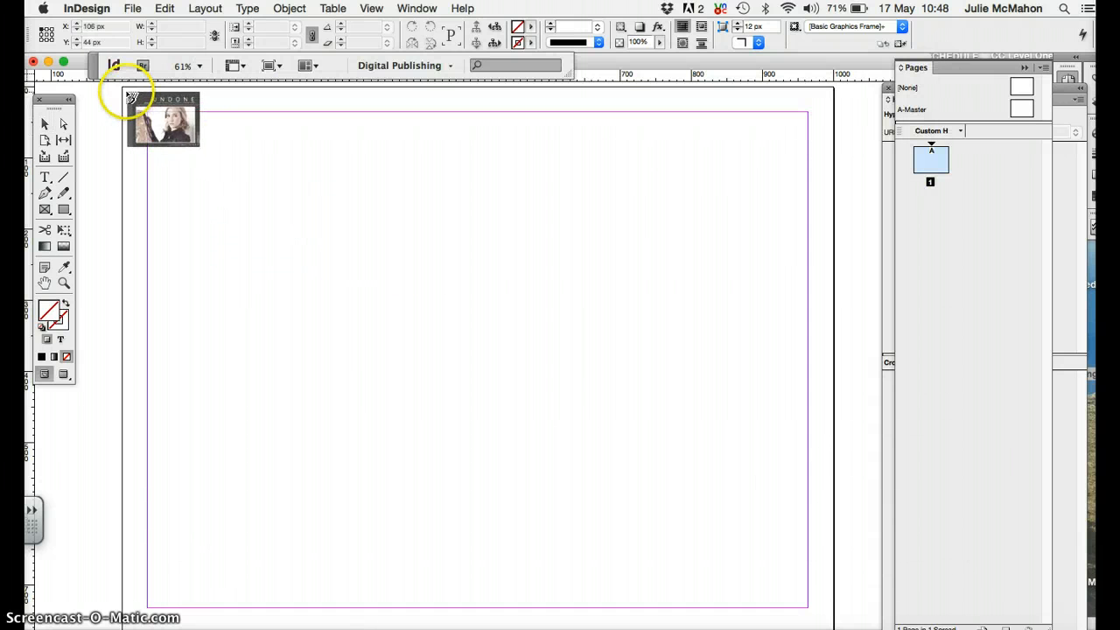
click(124, 90)
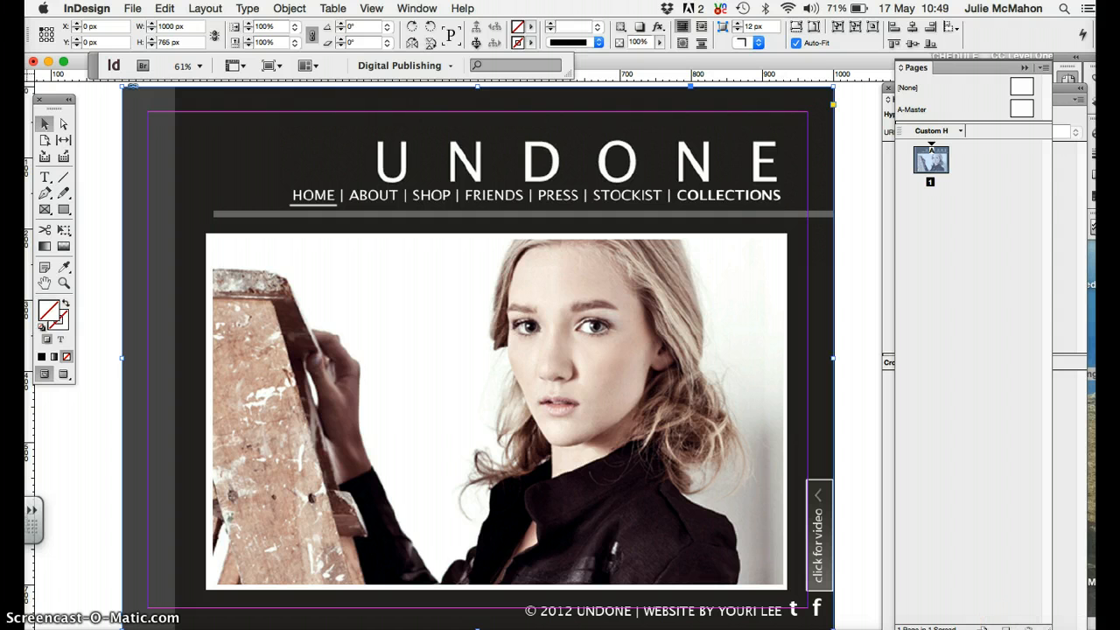
Add a second page to the document and place final about.jpg at that page's top-left corner
drag(1021, 626, 1020, 275)
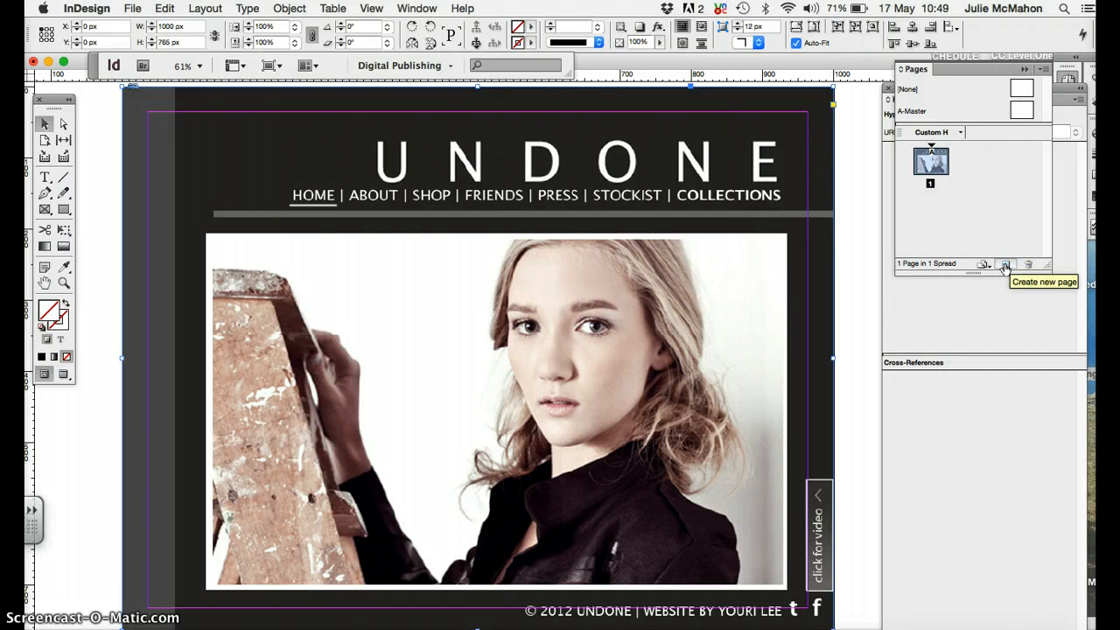
click(1006, 265)
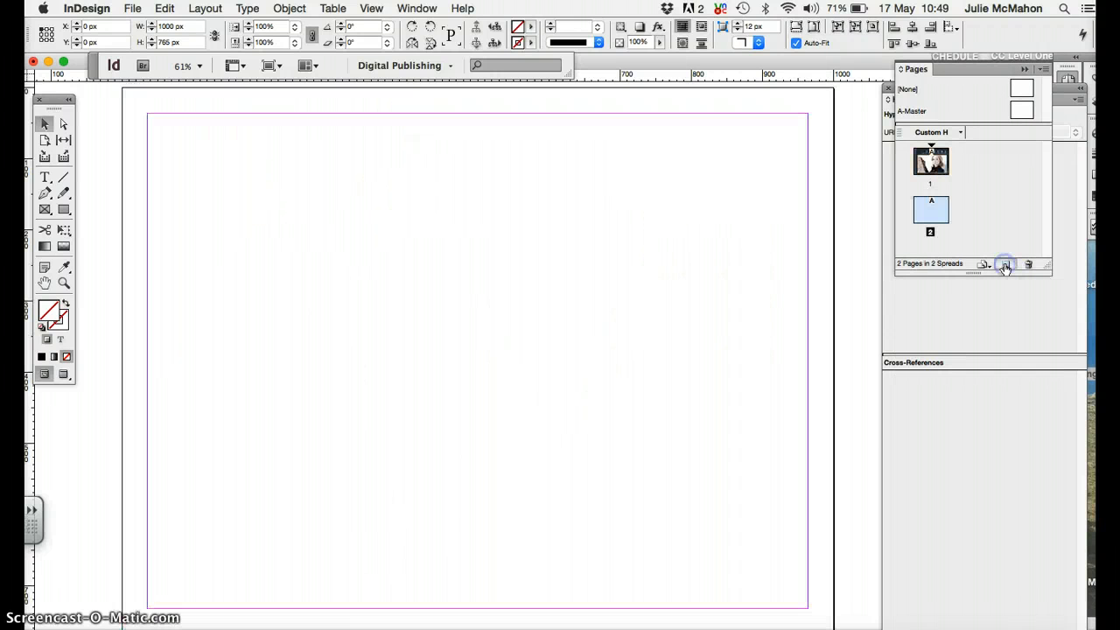
click(133, 9)
mouse_move(160, 29)
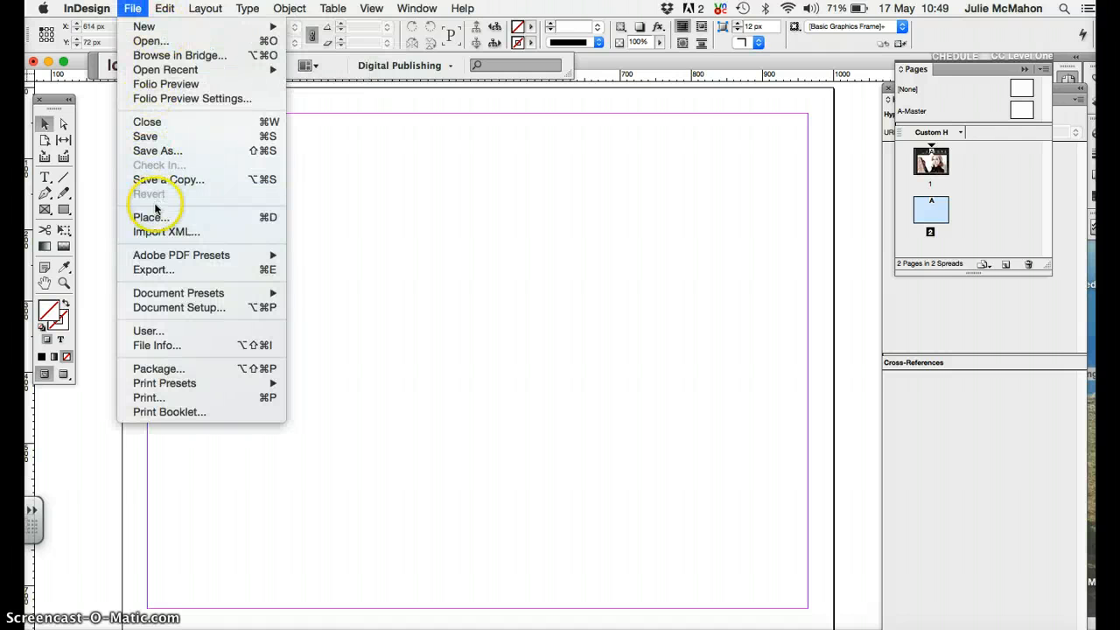
click(155, 217)
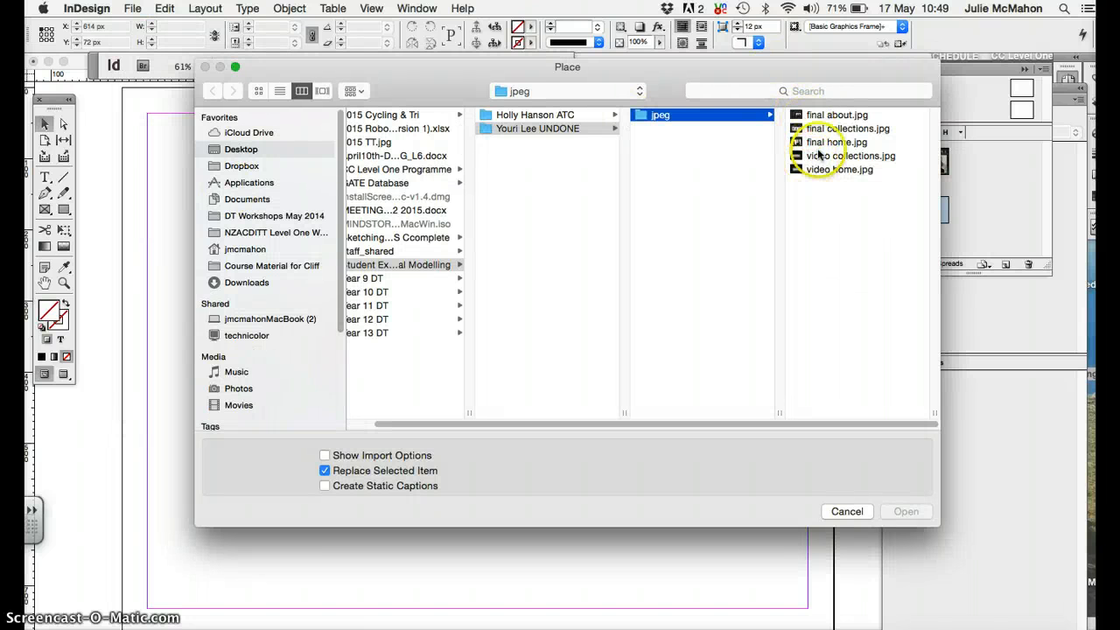
click(824, 118)
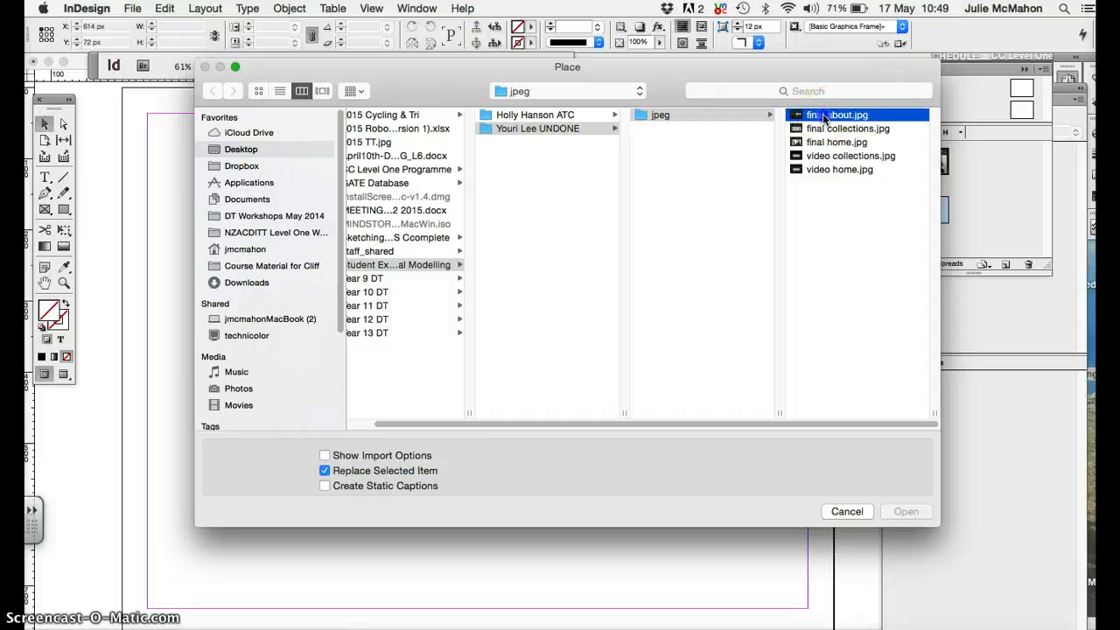
click(908, 512)
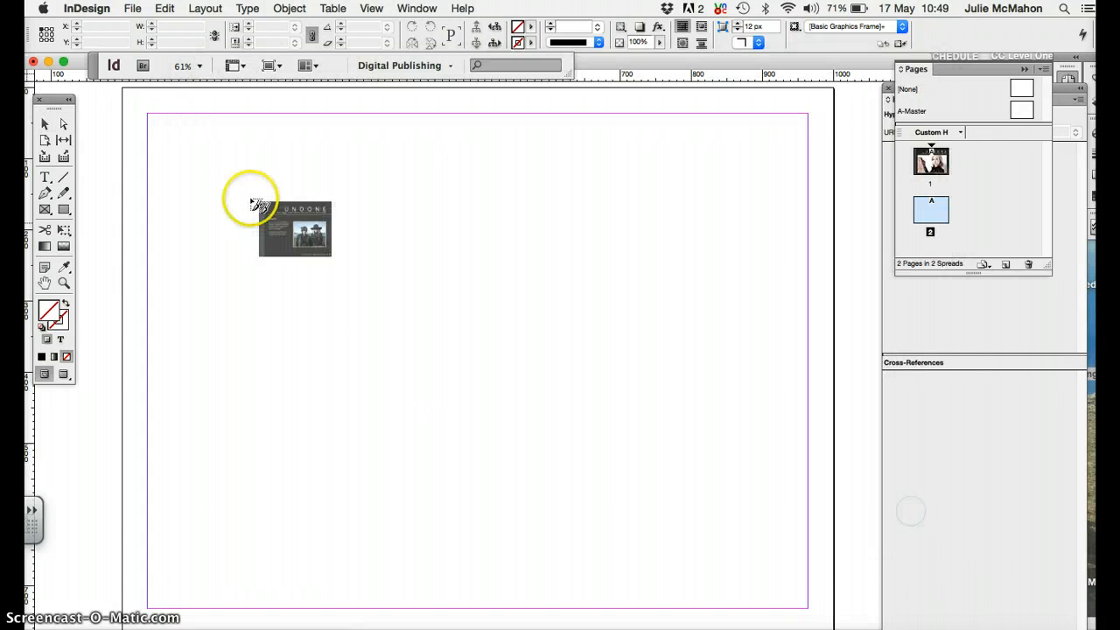
click(125, 90)
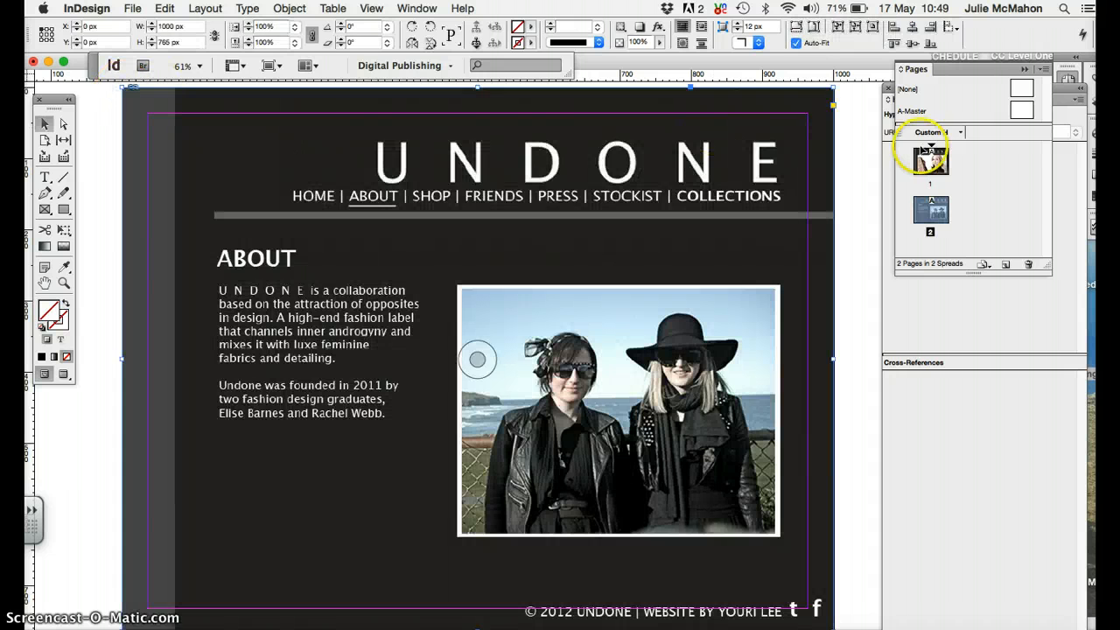
Add a third page and place final collections.jpg so it starts at the page's top-left corner
click(1005, 265)
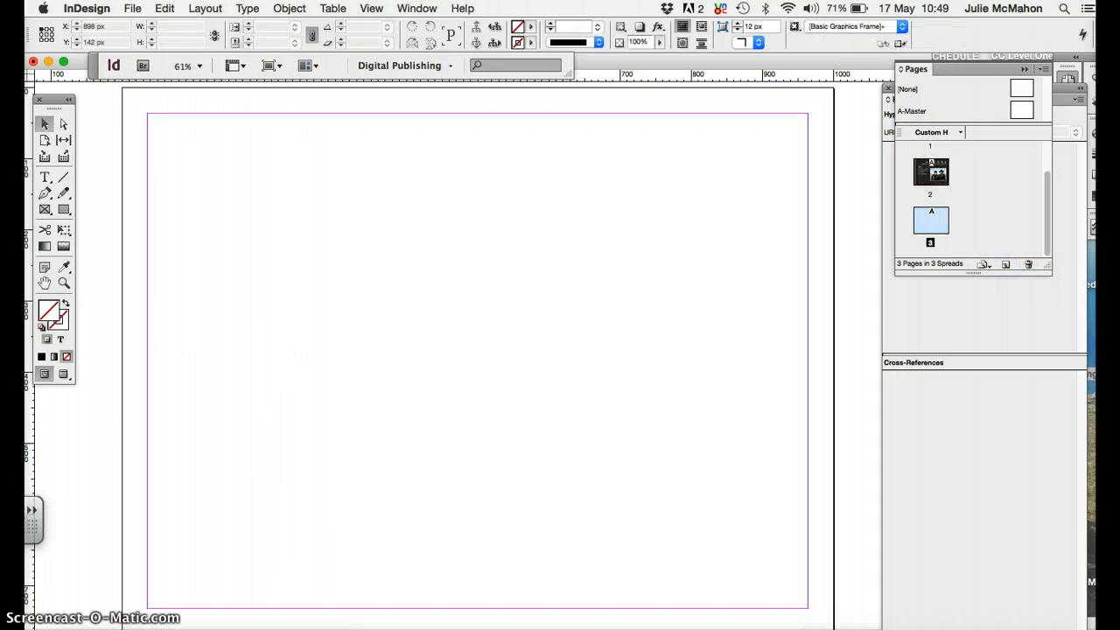
click(131, 7)
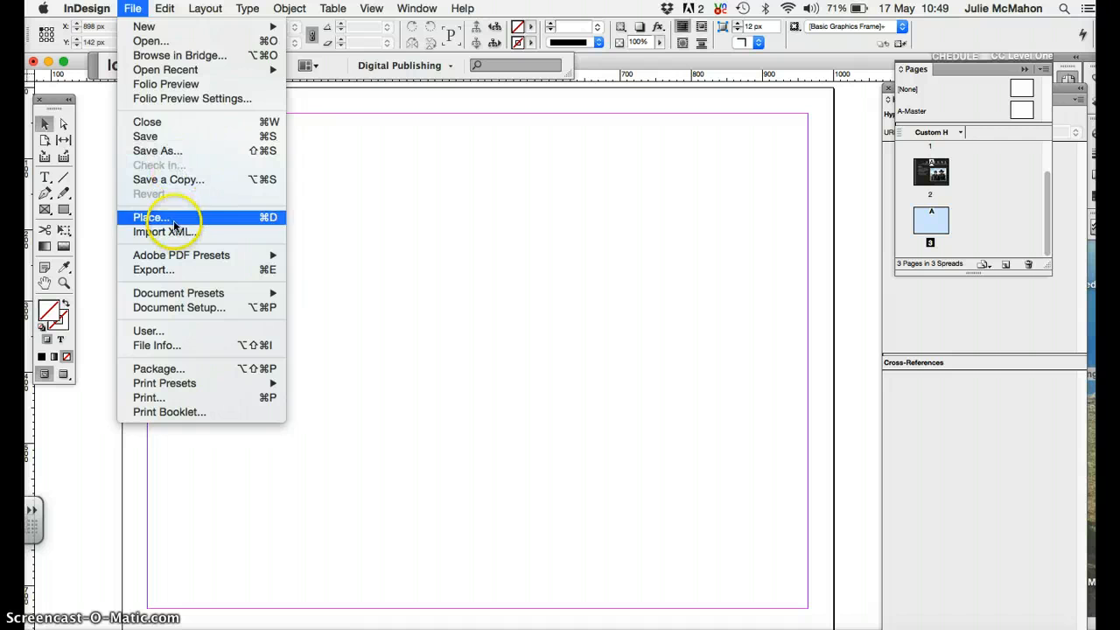
mouse_move(171, 32)
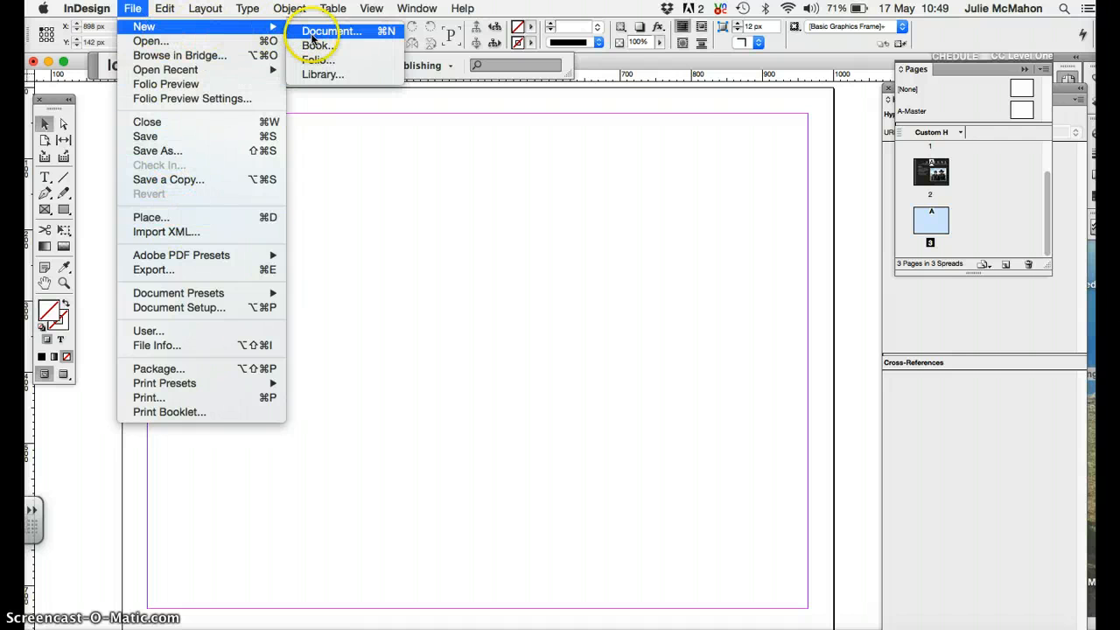
click(181, 217)
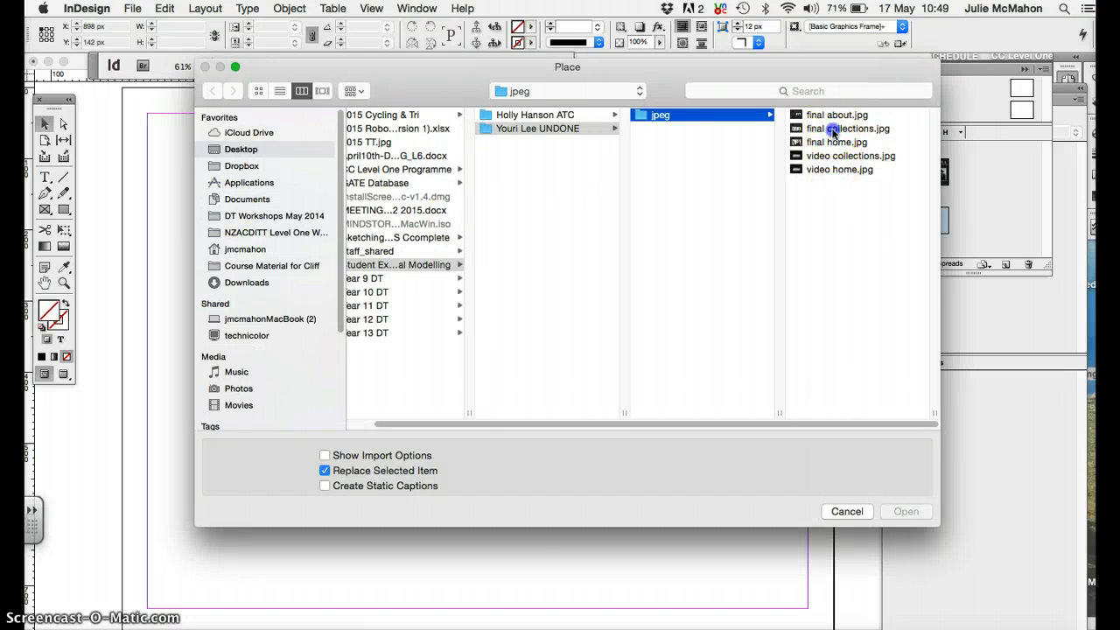
click(831, 129)
click(908, 512)
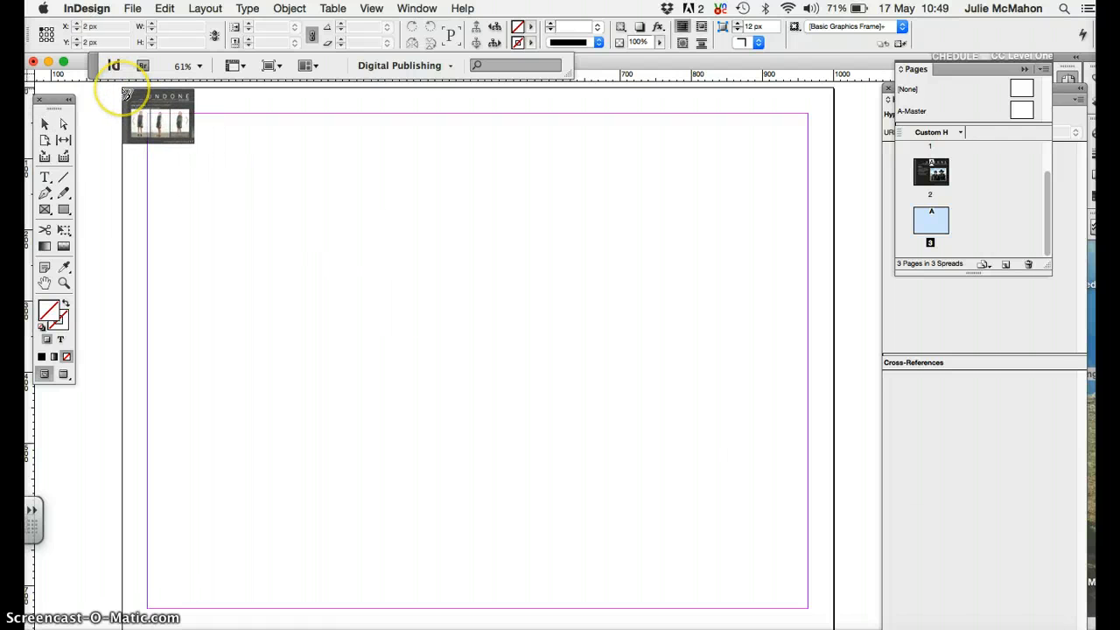
click(124, 90)
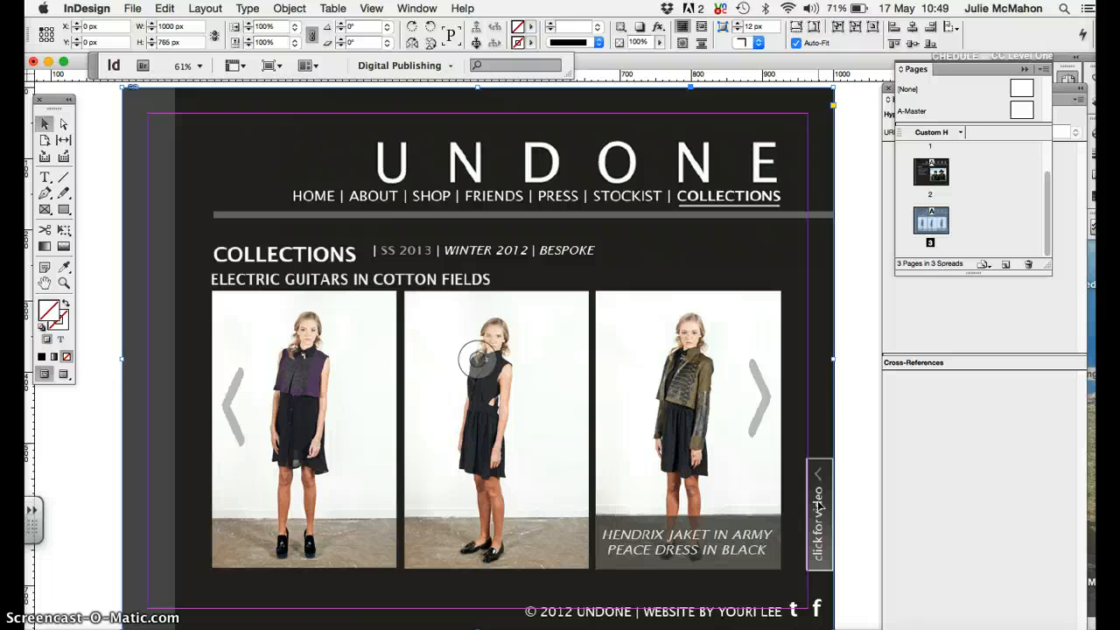
Add a fourth page and place video collections.jpg on it, aligned to the page's top-left corner
click(132, 8)
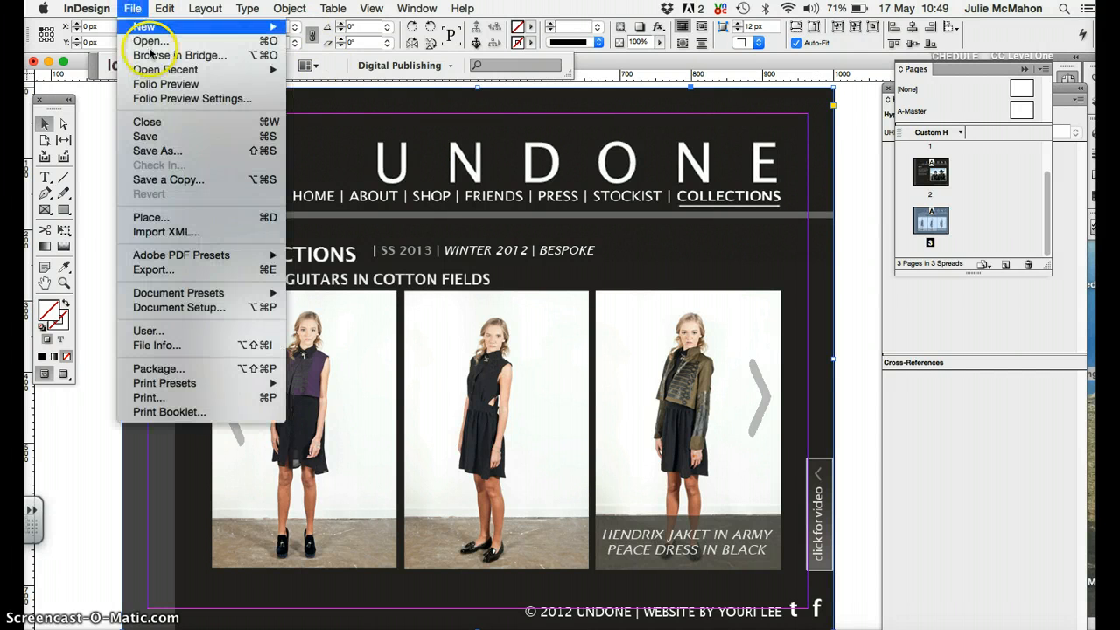
click(1004, 265)
click(1004, 265)
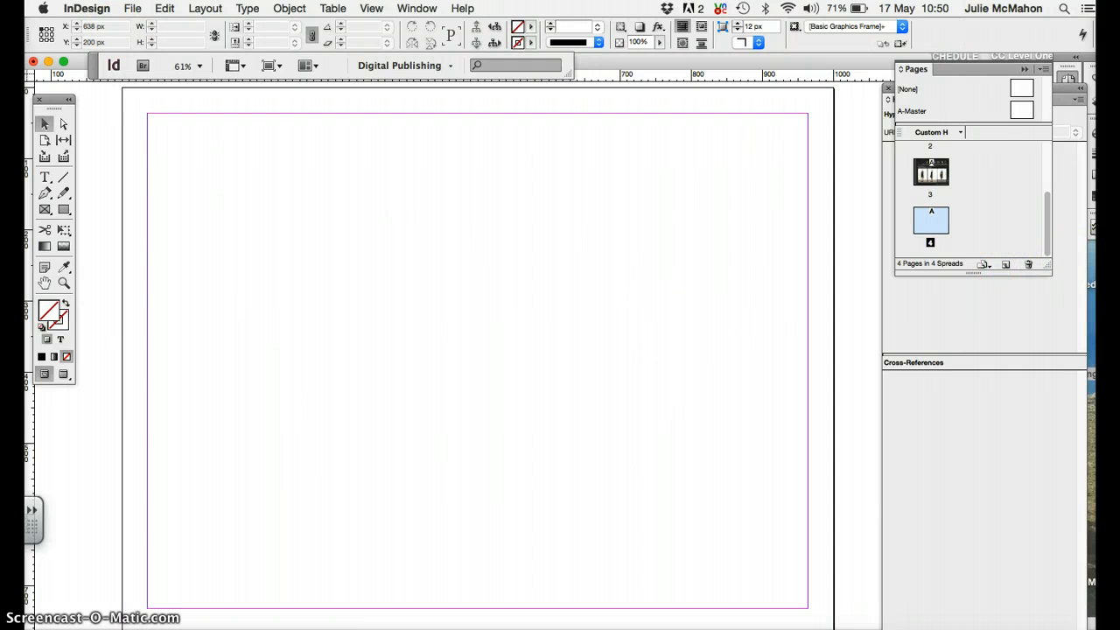
click(133, 8)
click(171, 217)
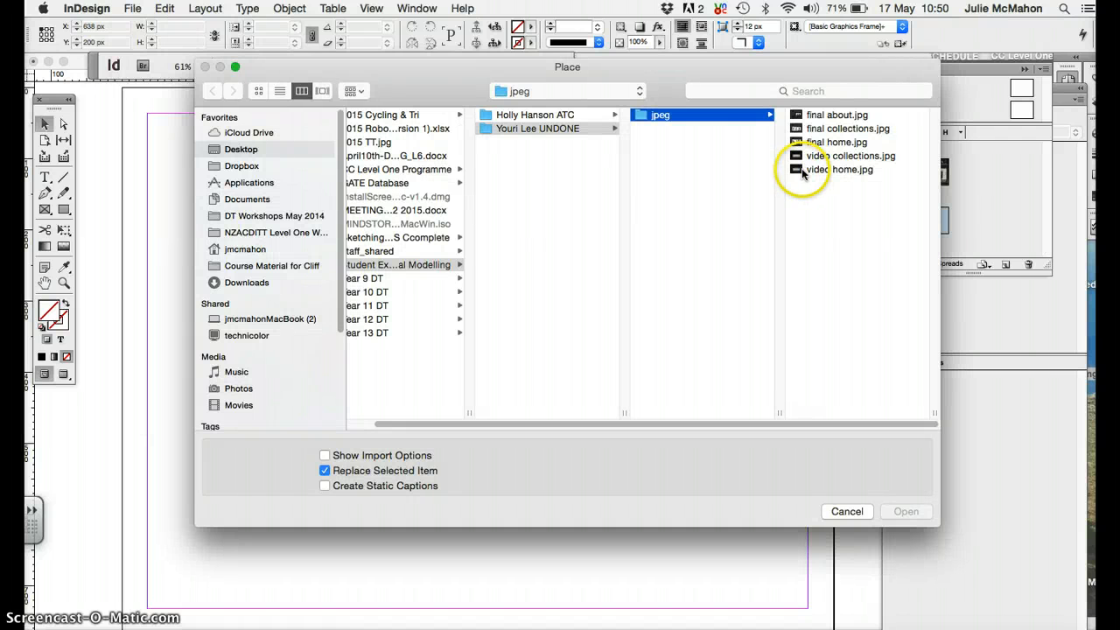
click(801, 155)
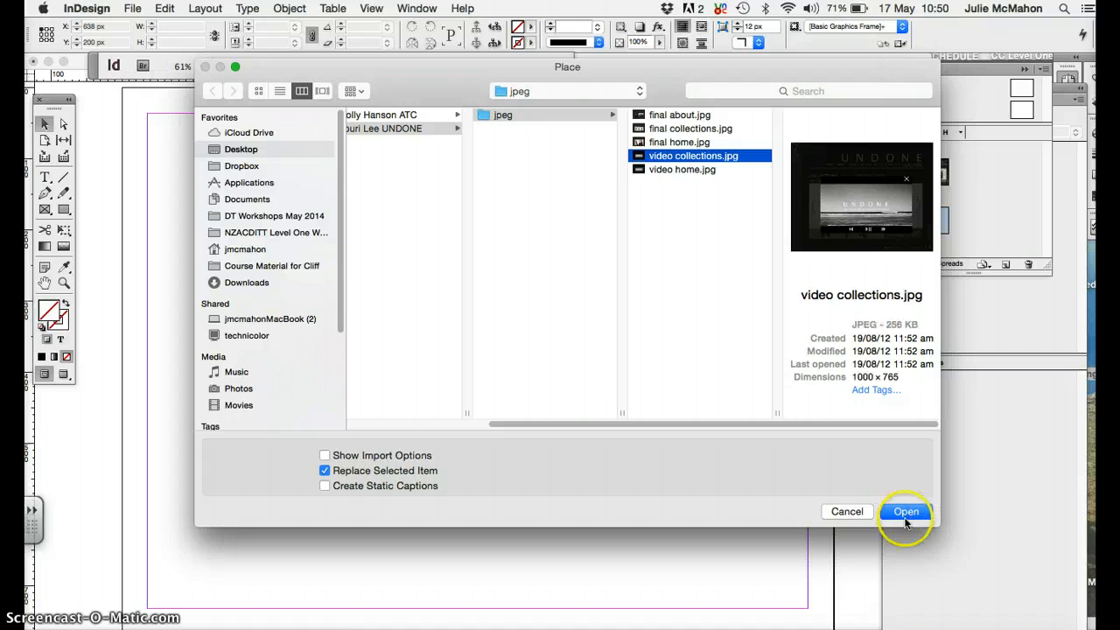
click(905, 518)
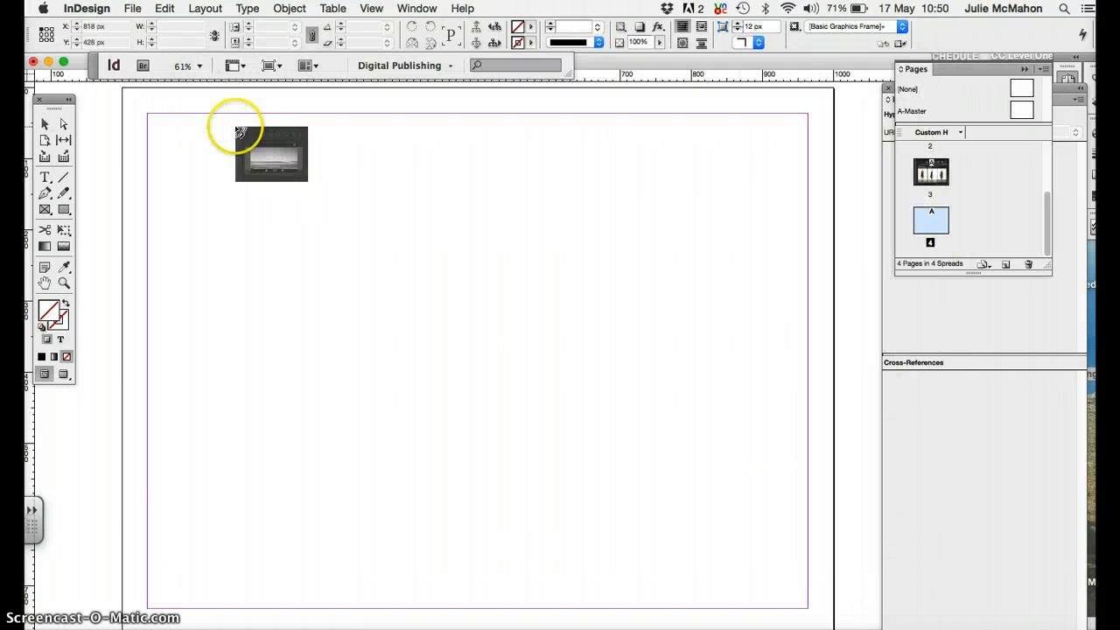
click(121, 88)
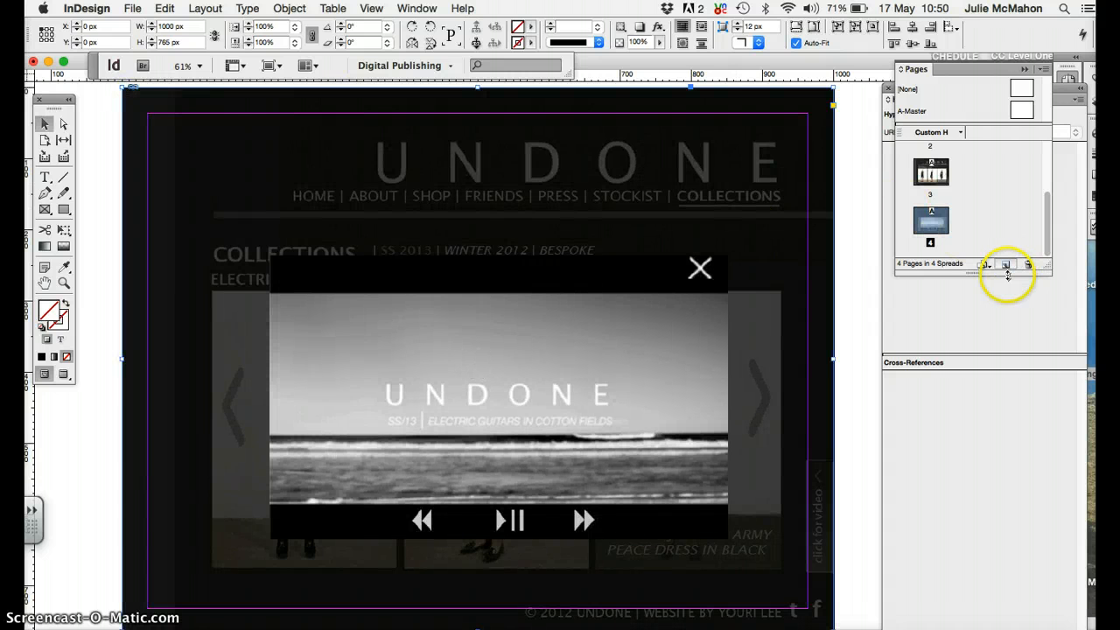
Add a fifth page and place video home.jpg on it from the page's top-left corner
click(1005, 265)
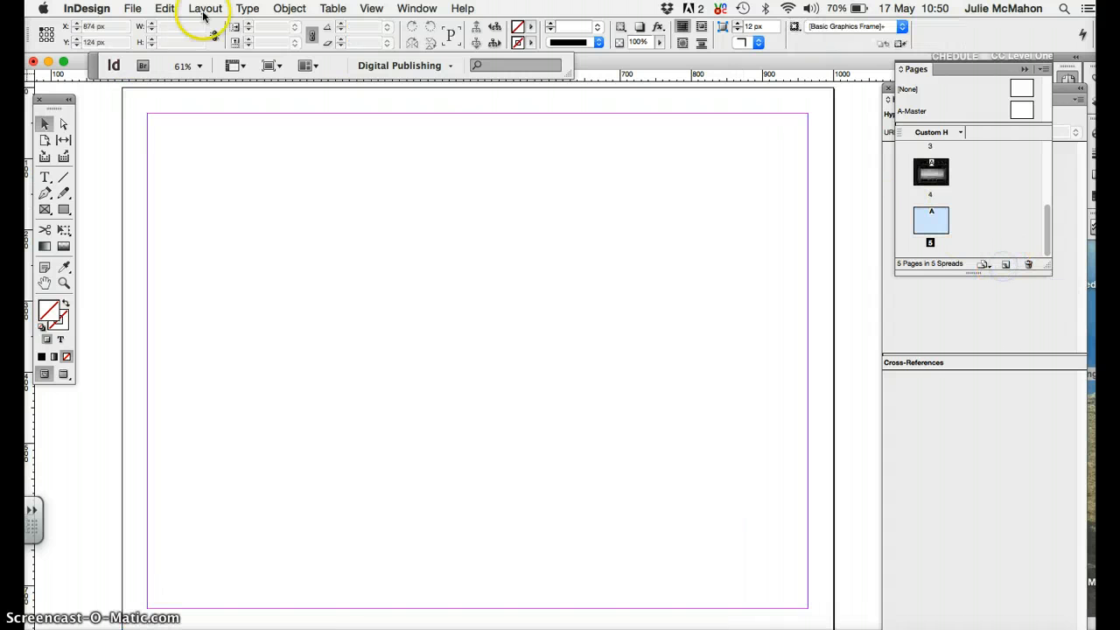
click(132, 7)
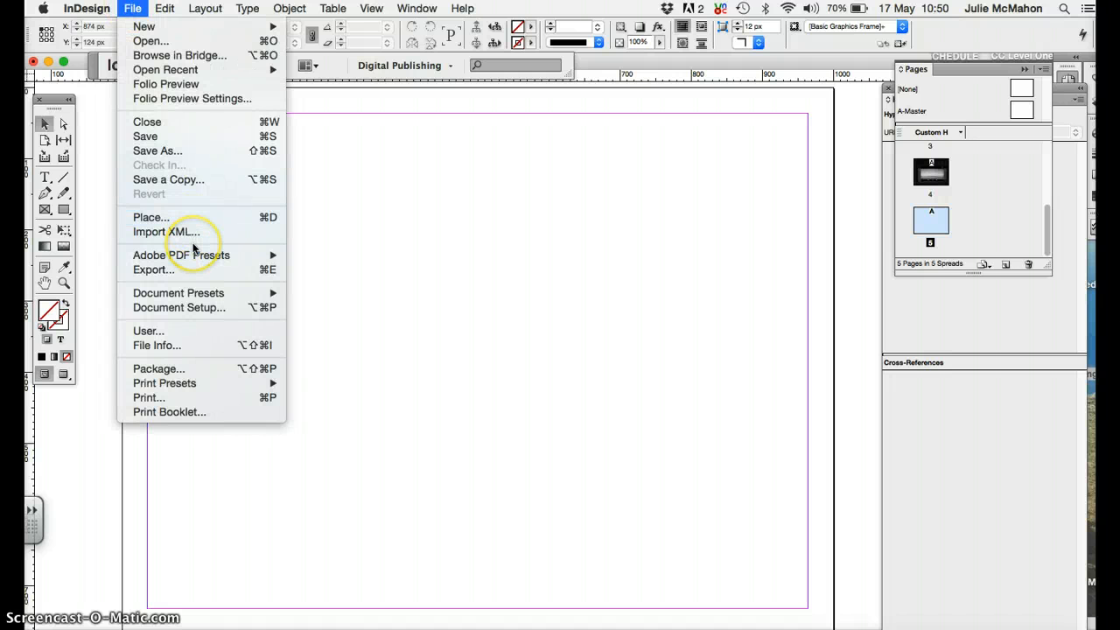
click(196, 217)
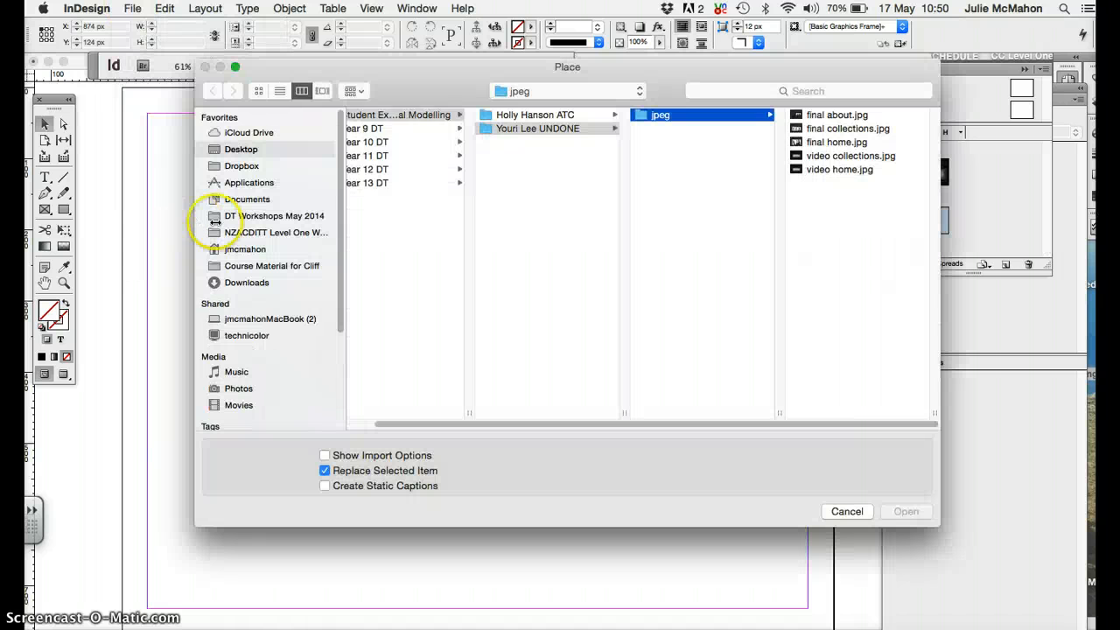
click(818, 169)
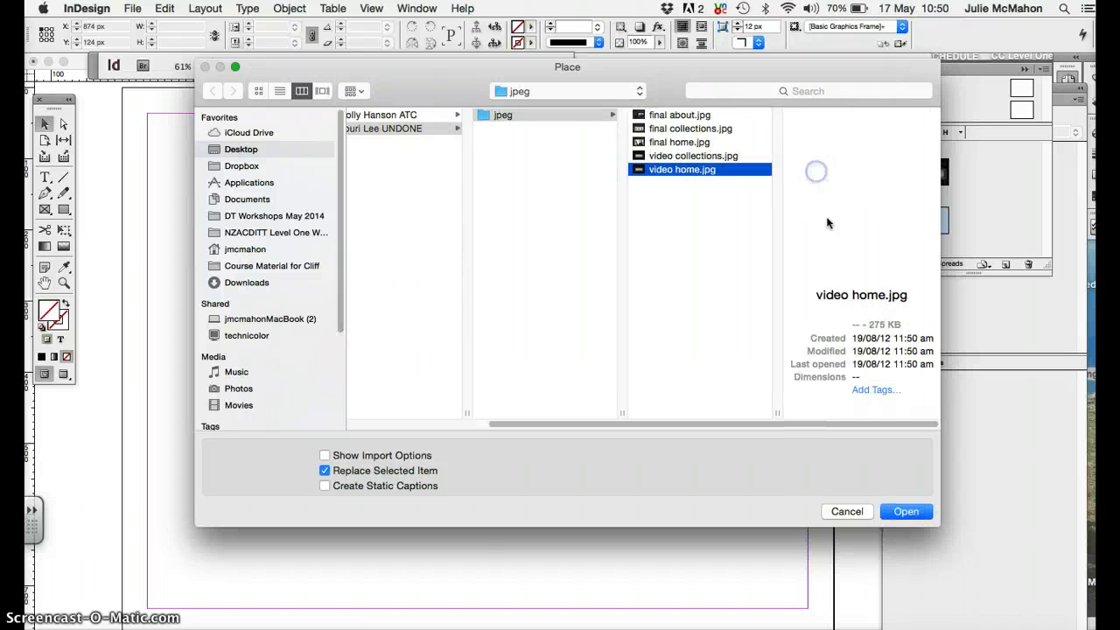
click(906, 512)
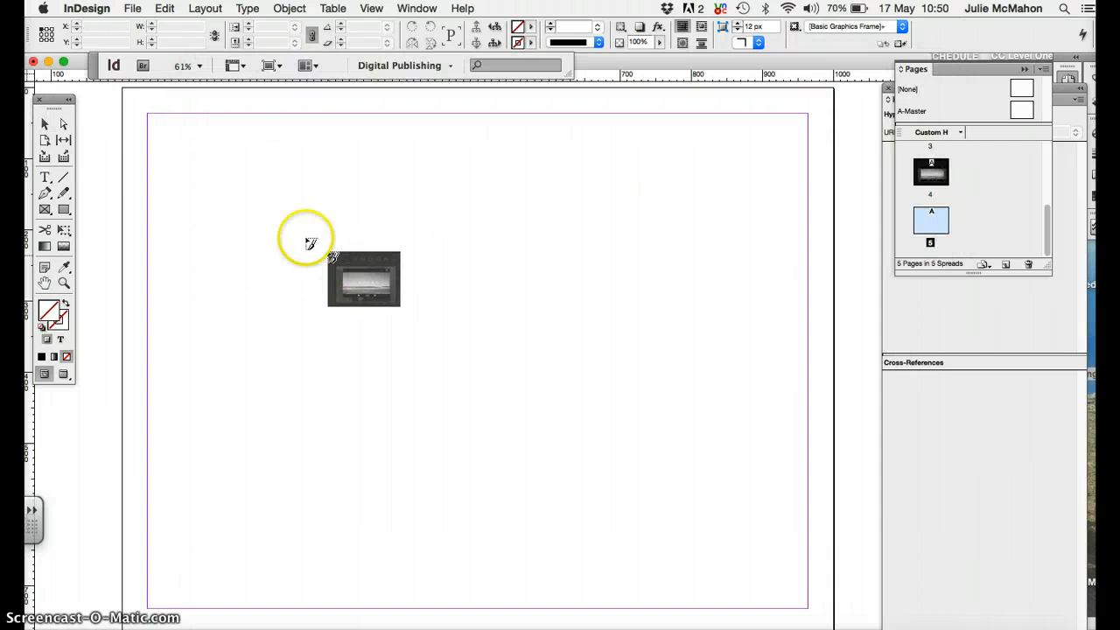
click(125, 91)
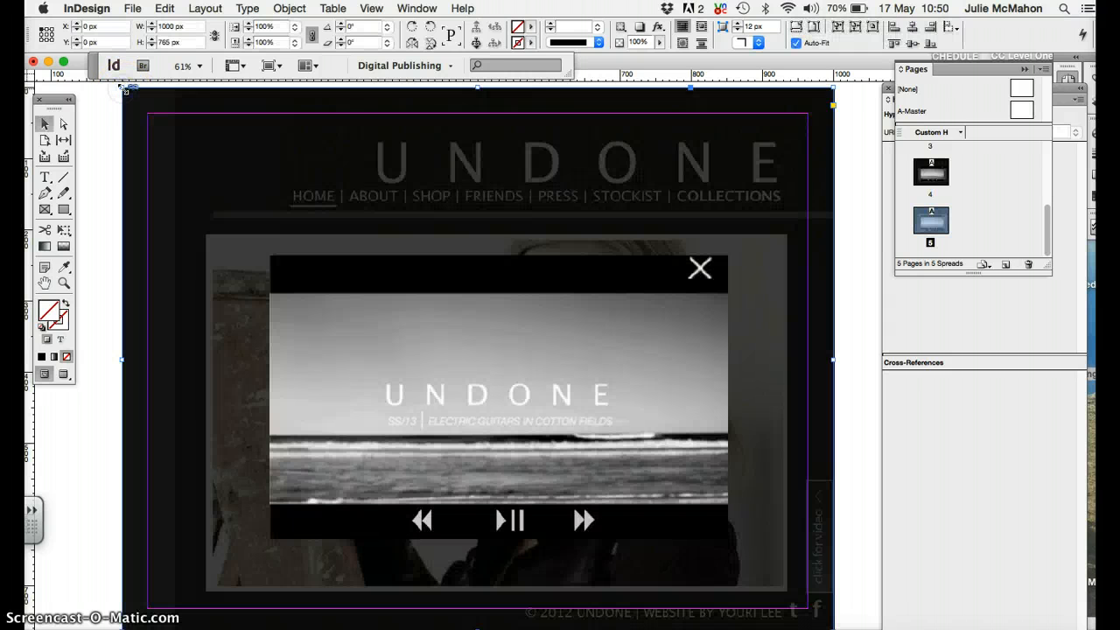
click(167, 195)
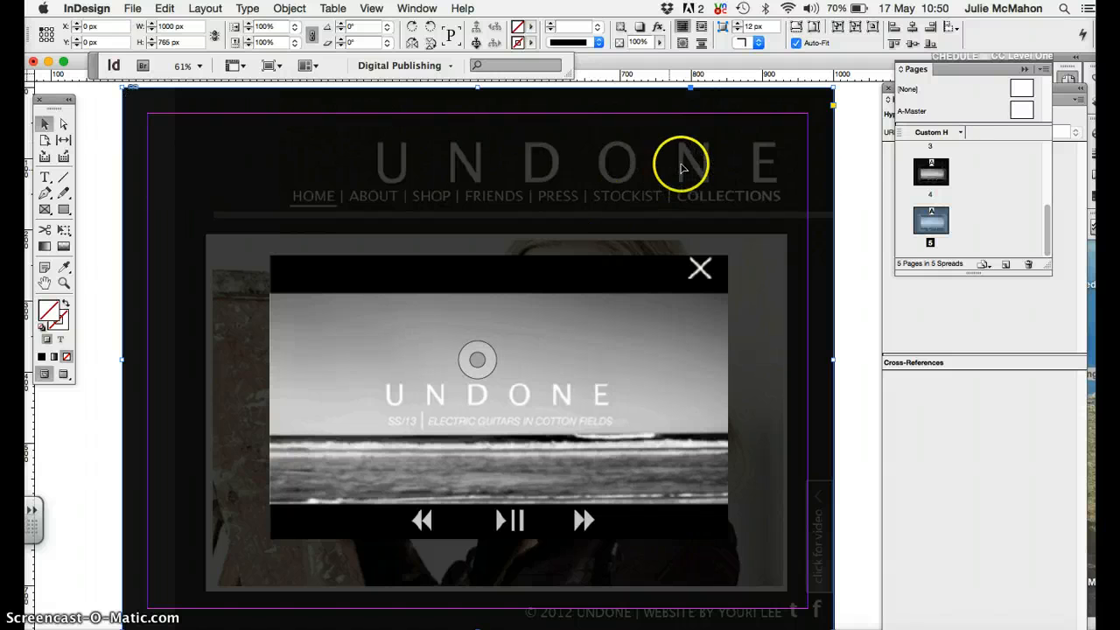
Go back to page 4 to view the collections video layout
click(933, 175)
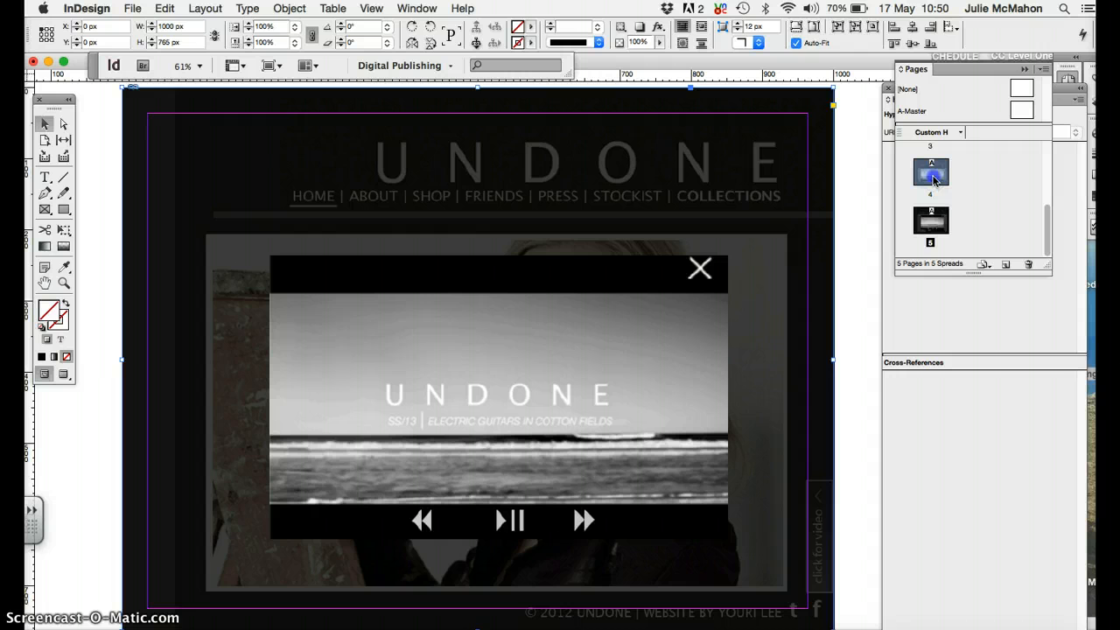
double_click(933, 179)
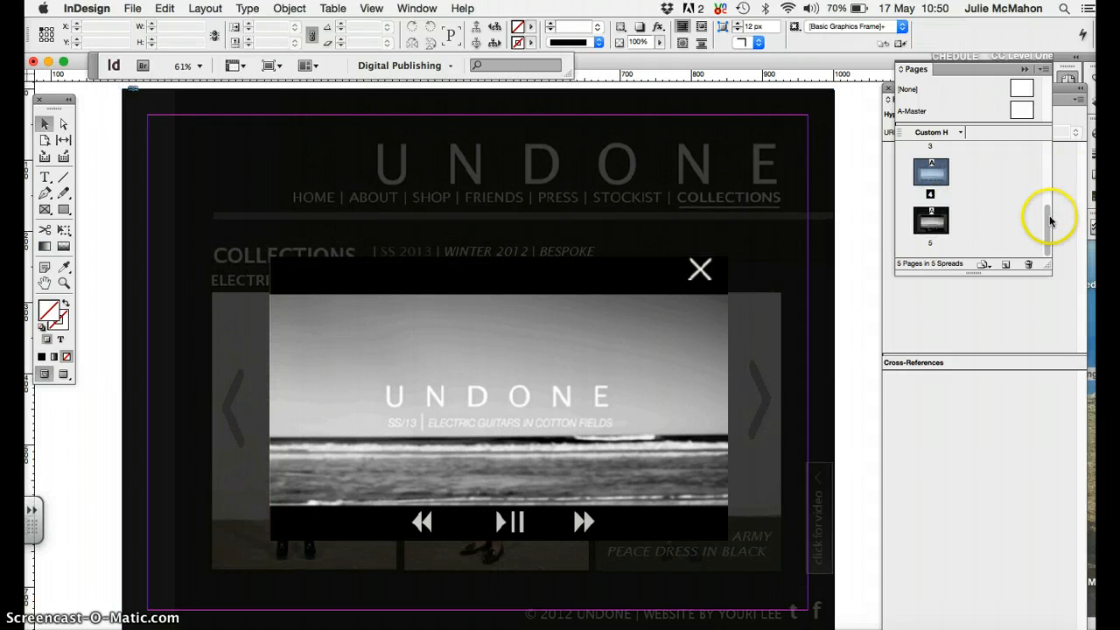
Review pages 1 to 5 in order, checking which menu item or video link each page belongs to
drag(1047, 215, 1046, 140)
double_click(931, 161)
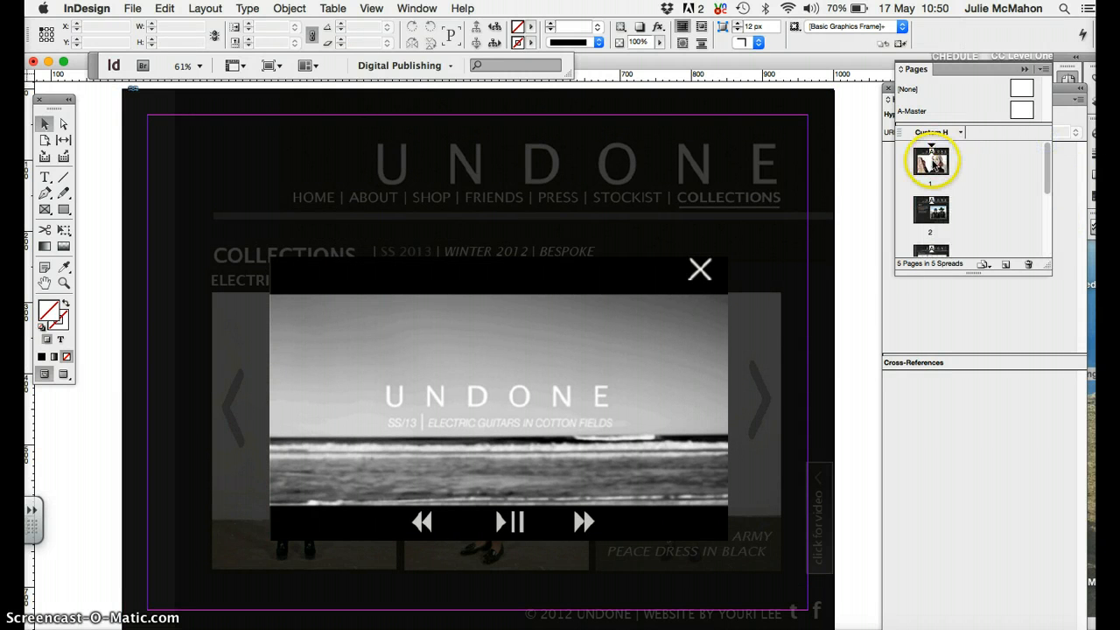
double_click(933, 206)
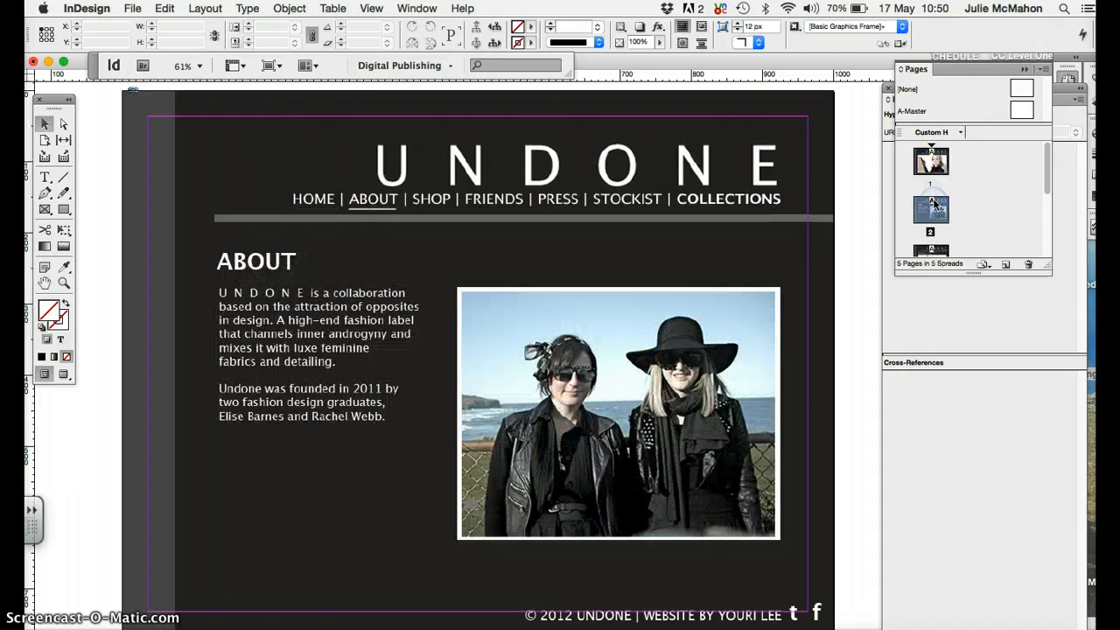
click(370, 202)
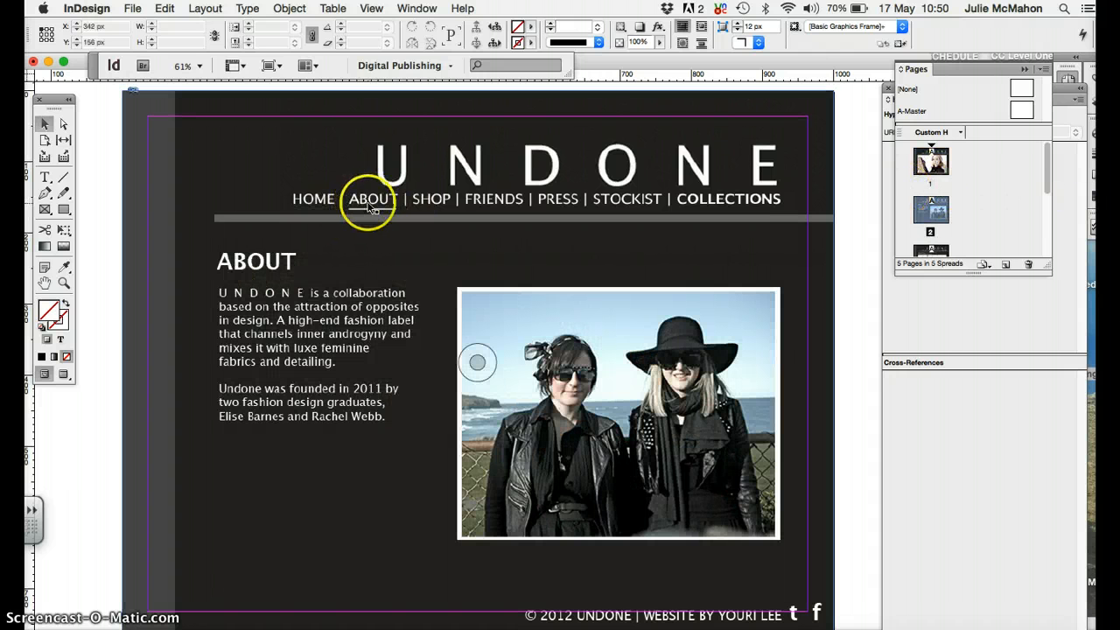
drag(1048, 187, 1047, 202)
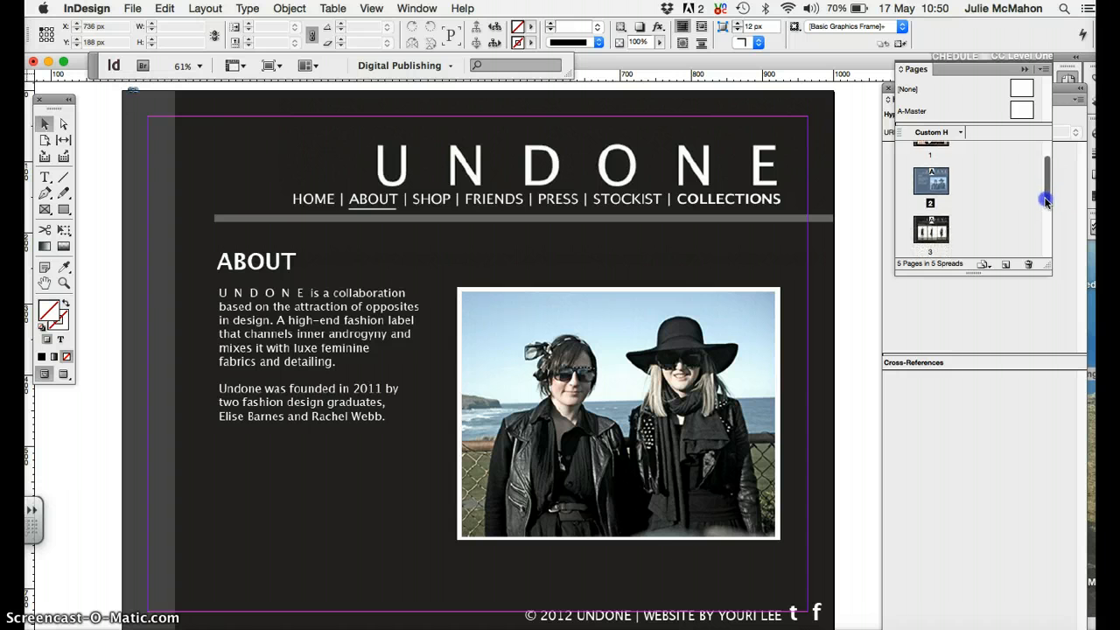
double_click(936, 229)
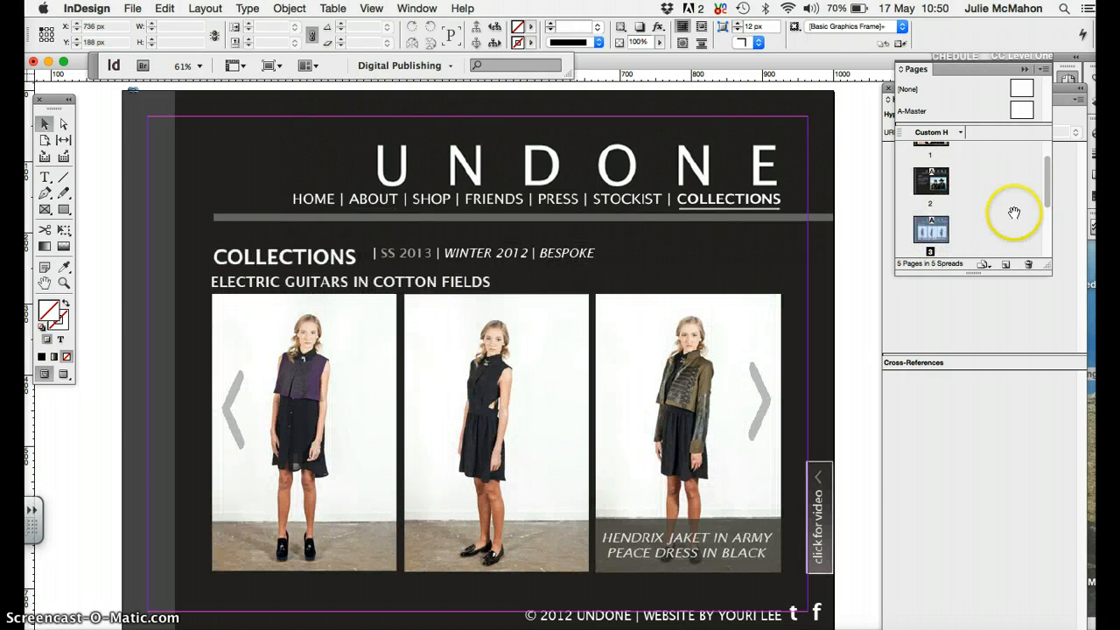
drag(1048, 196, 1044, 238)
click(921, 208)
double_click(920, 208)
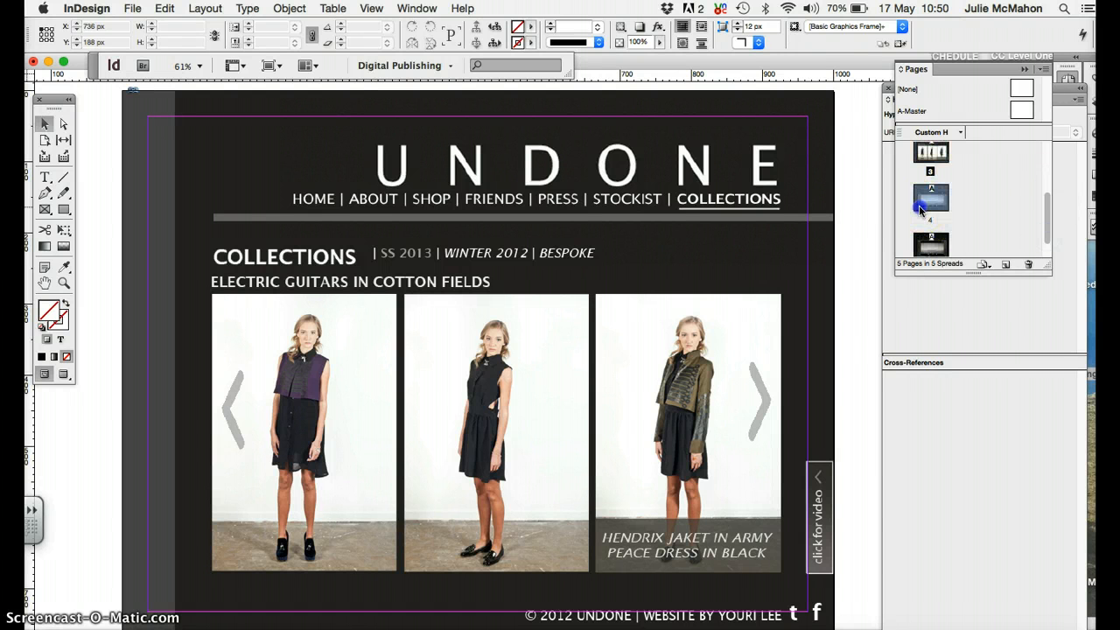
click(726, 204)
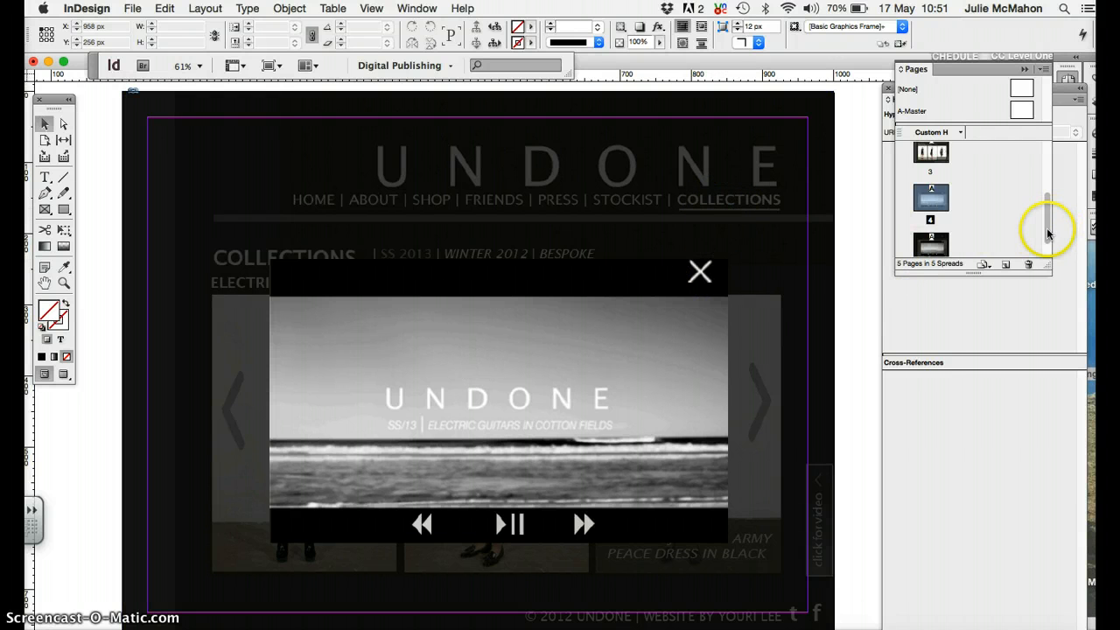
drag(1047, 225, 1038, 288)
double_click(926, 229)
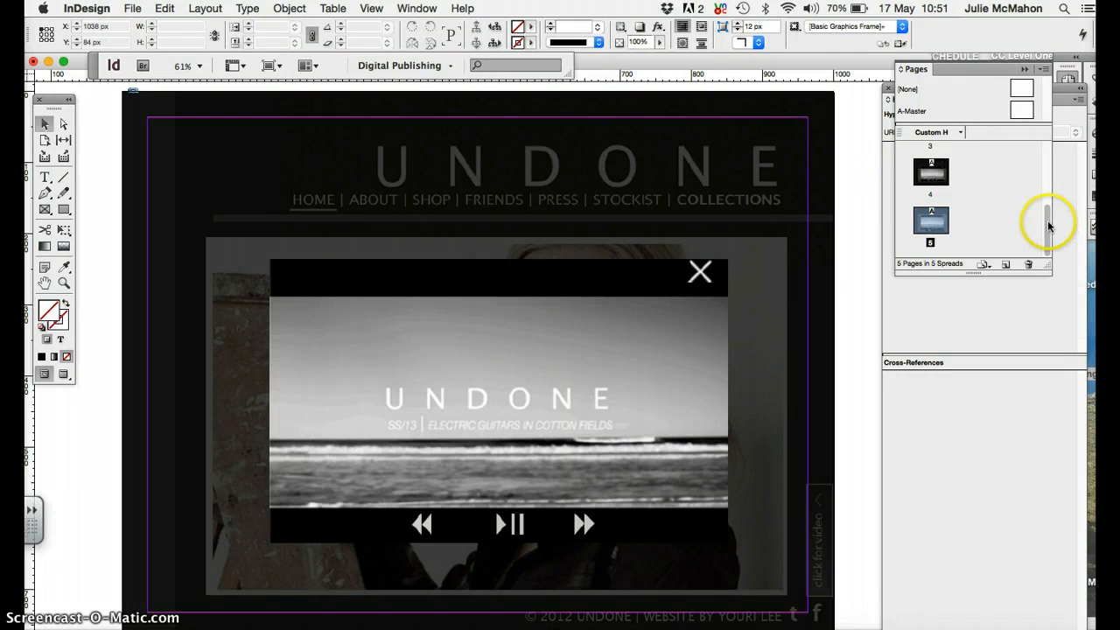
Return to page 1 and draw an empty rectangle frame about 78 by 34 px around the ABOUT menu item
drag(1049, 226, 1047, 112)
double_click(930, 161)
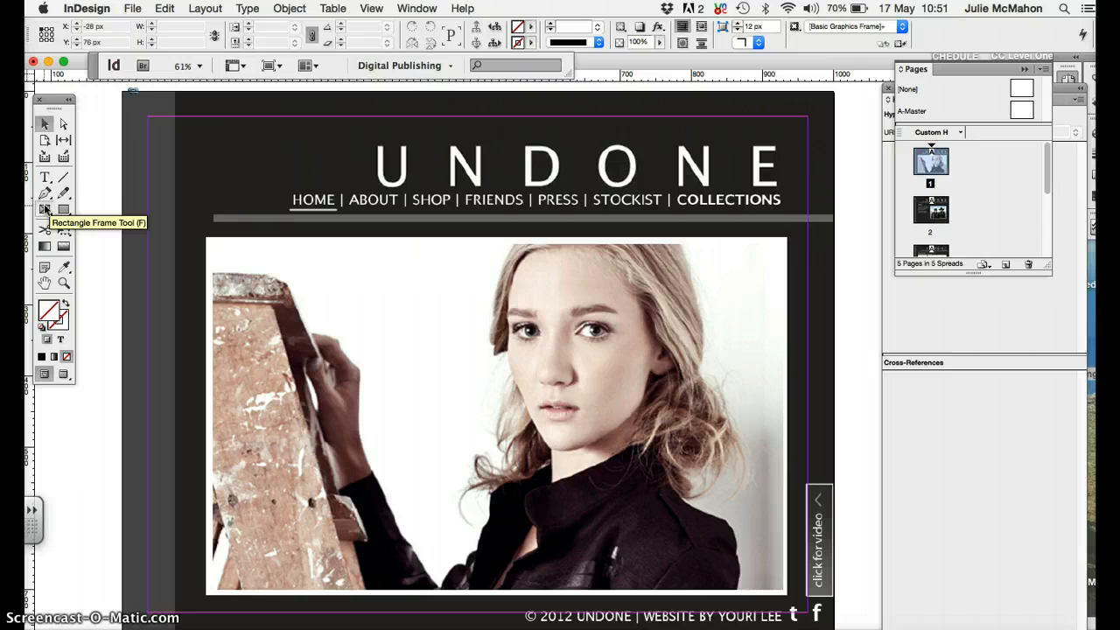
click(64, 210)
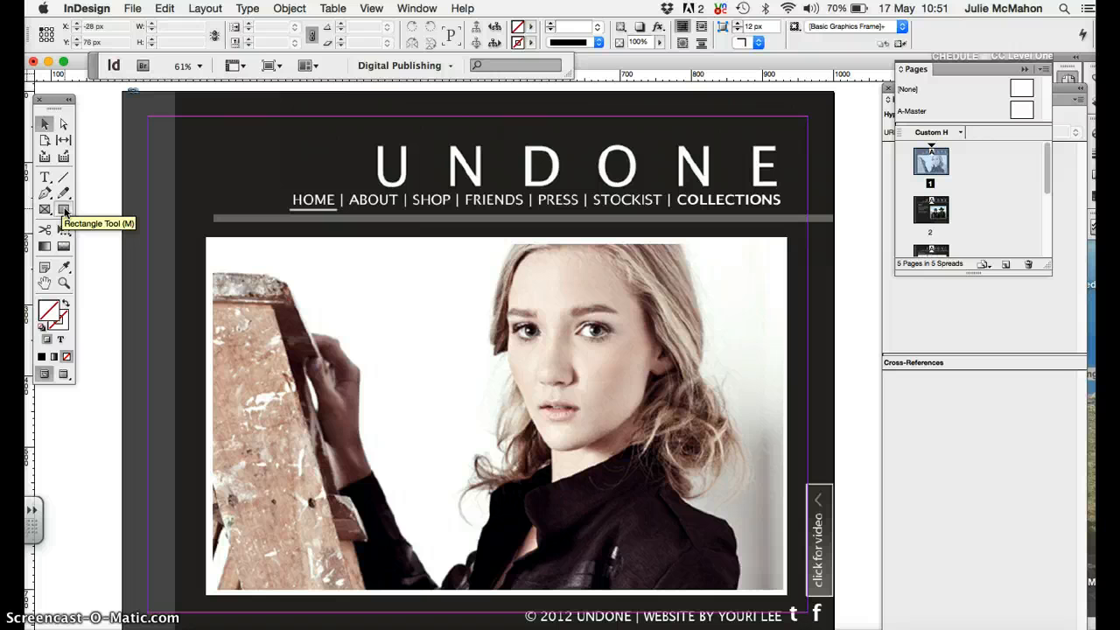
click(46, 211)
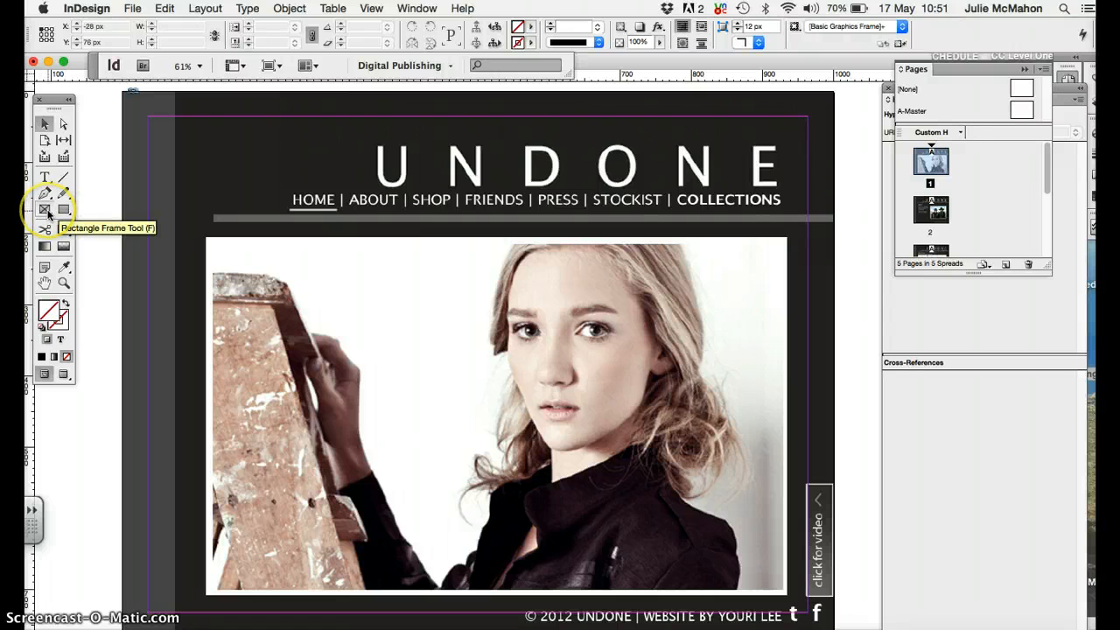
click(48, 213)
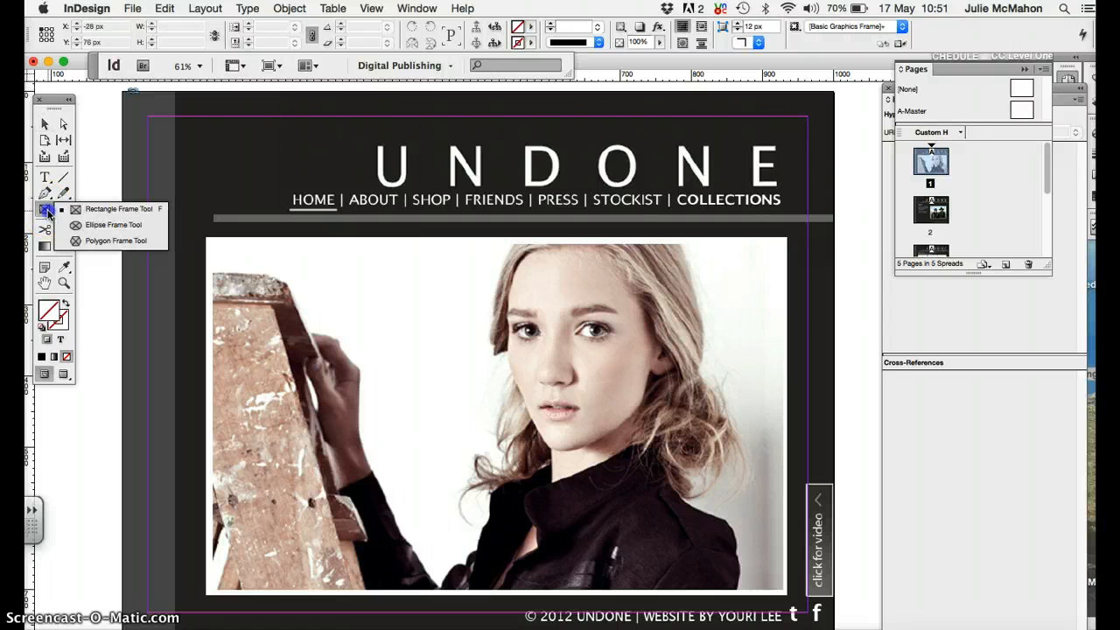
mouse_move(53, 213)
mouse_down()
mouse_move(73, 238)
mouse_move(73, 210)
mouse_up()
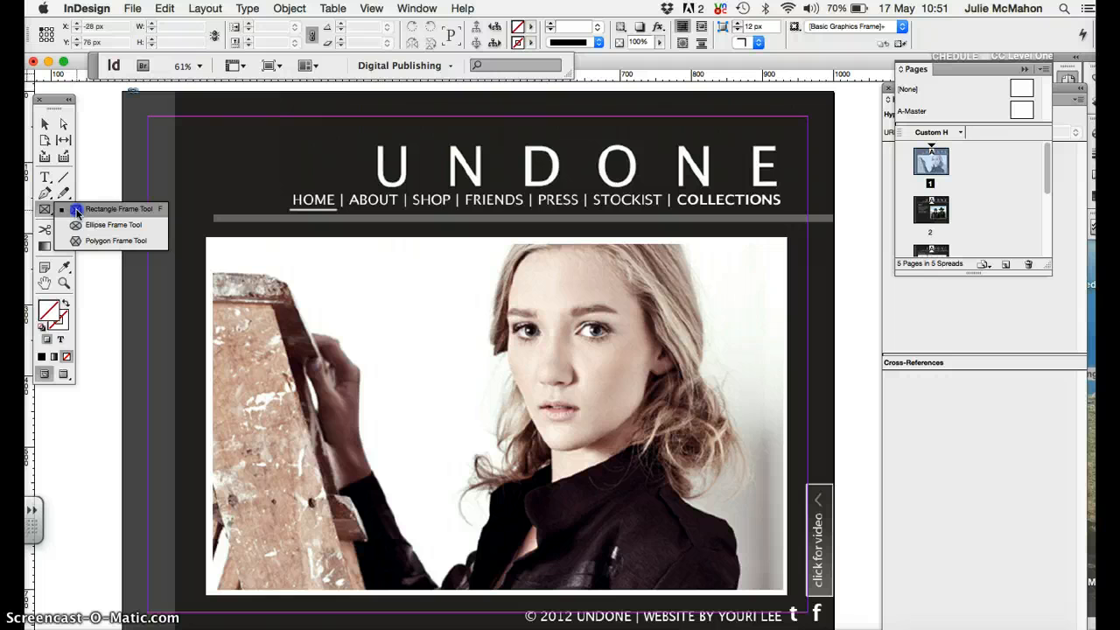
drag(77, 213, 77, 213)
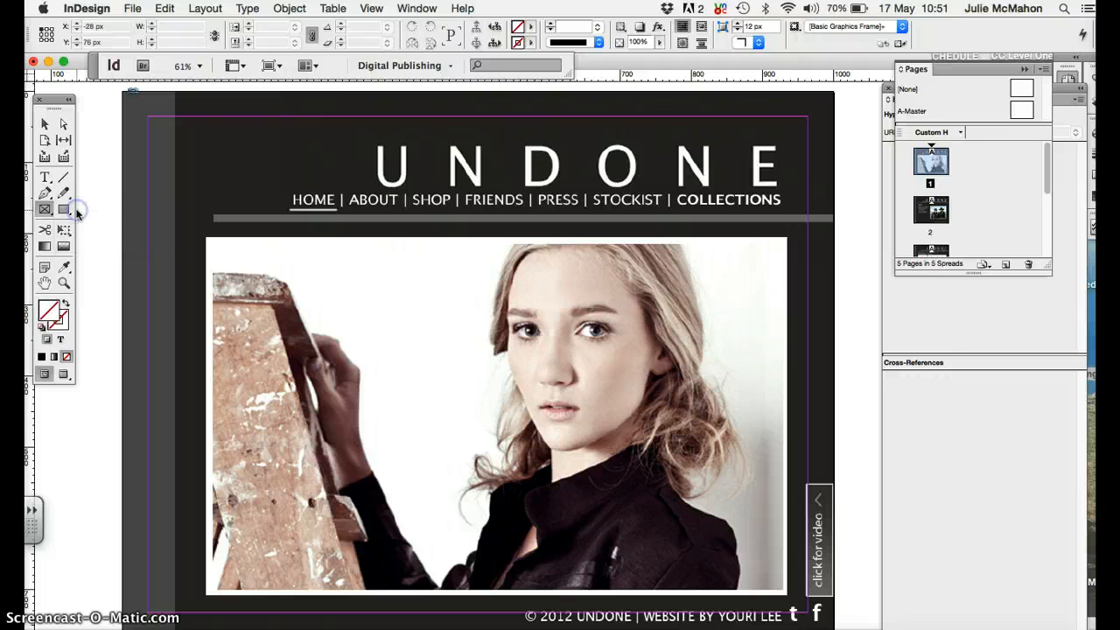
drag(346, 188, 401, 212)
Create a hyperlink from the ABOUT frame to page 2 of the document, with Fixed zoom and an invisible rectangle
click(1001, 191)
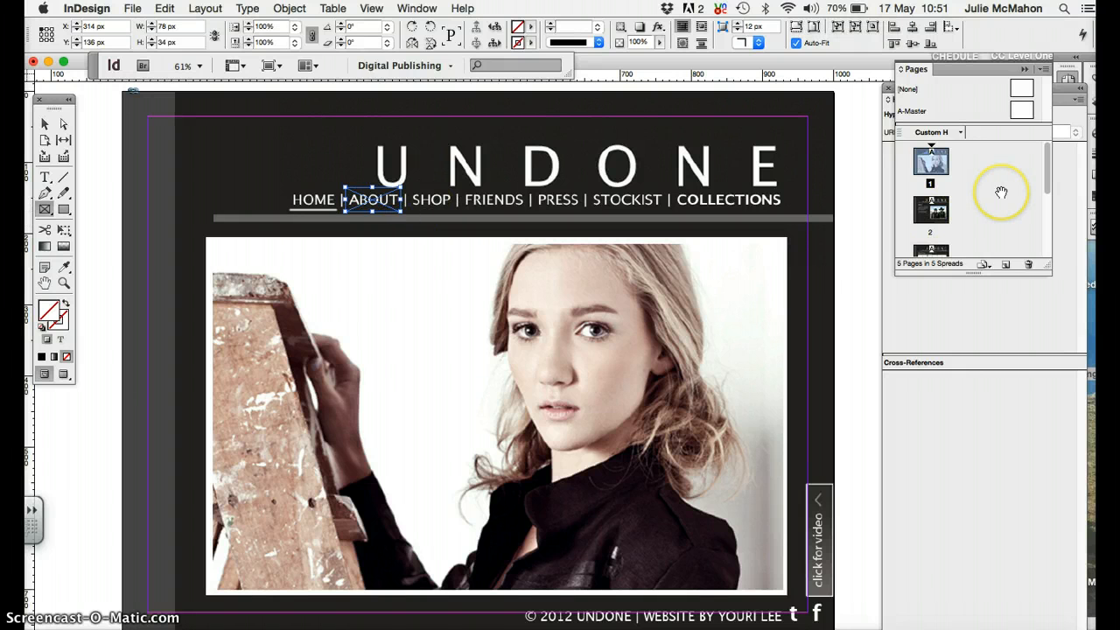
drag(971, 70, 979, 186)
click(957, 85)
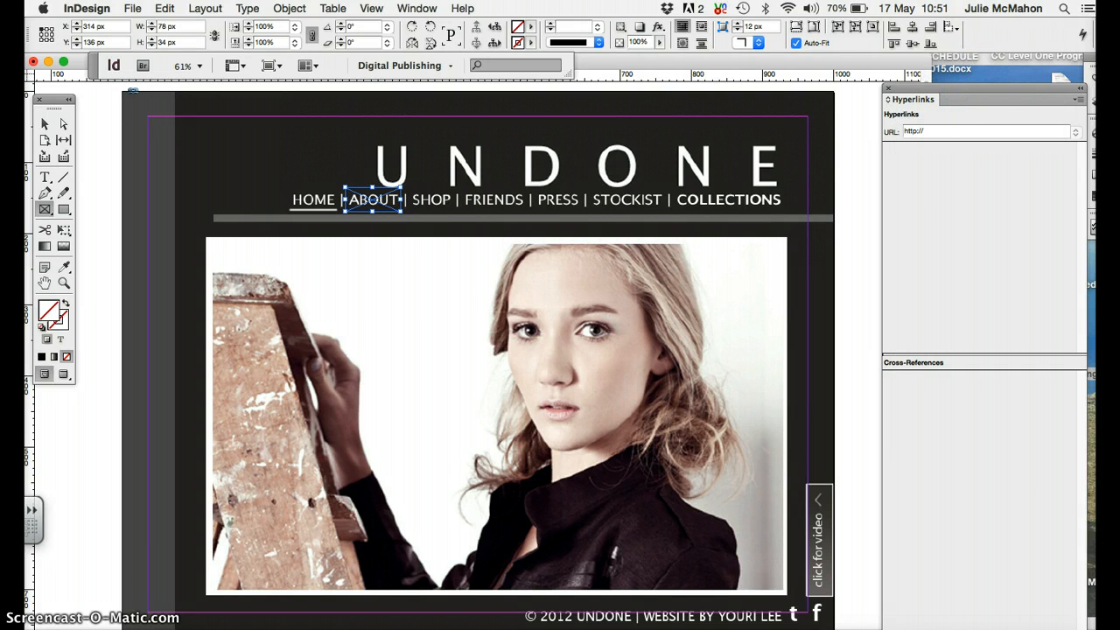
drag(1082, 623, 1081, 362)
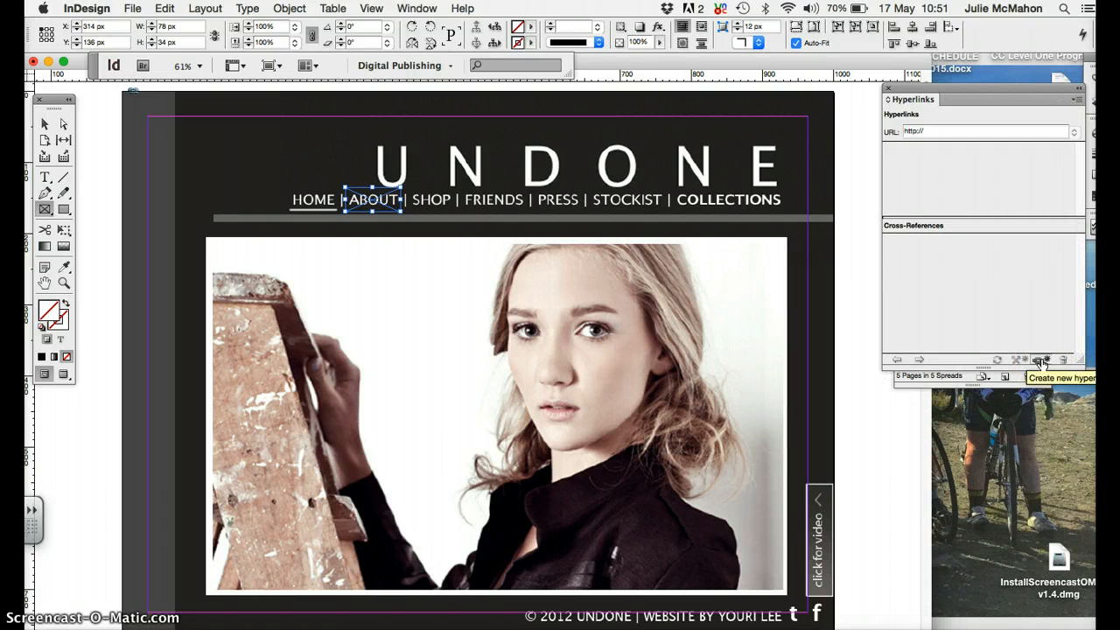
click(1042, 362)
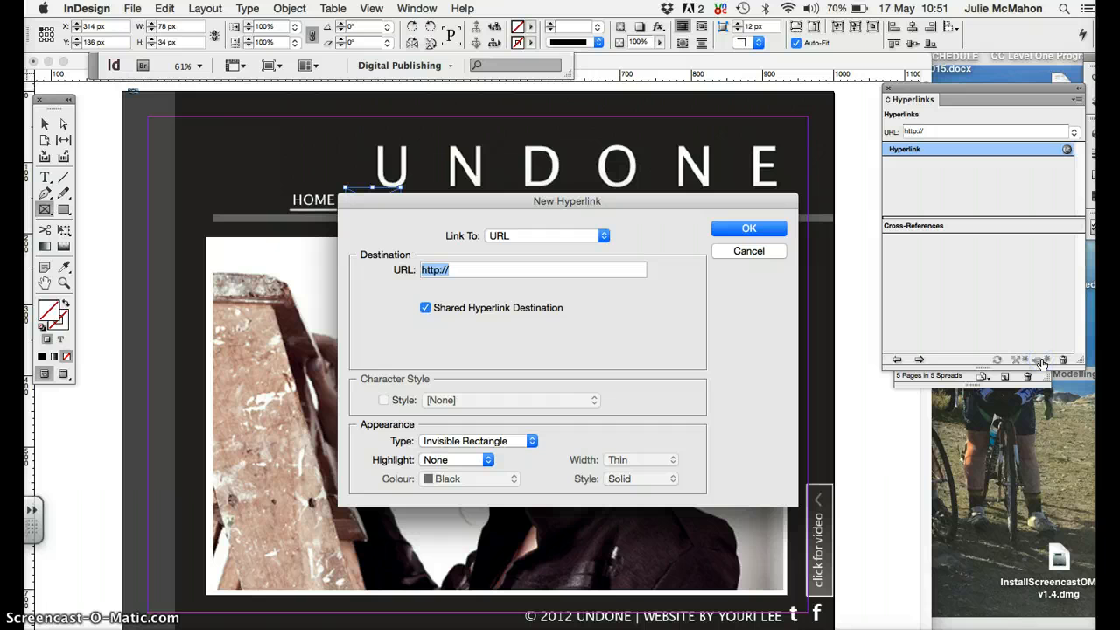
click(532, 236)
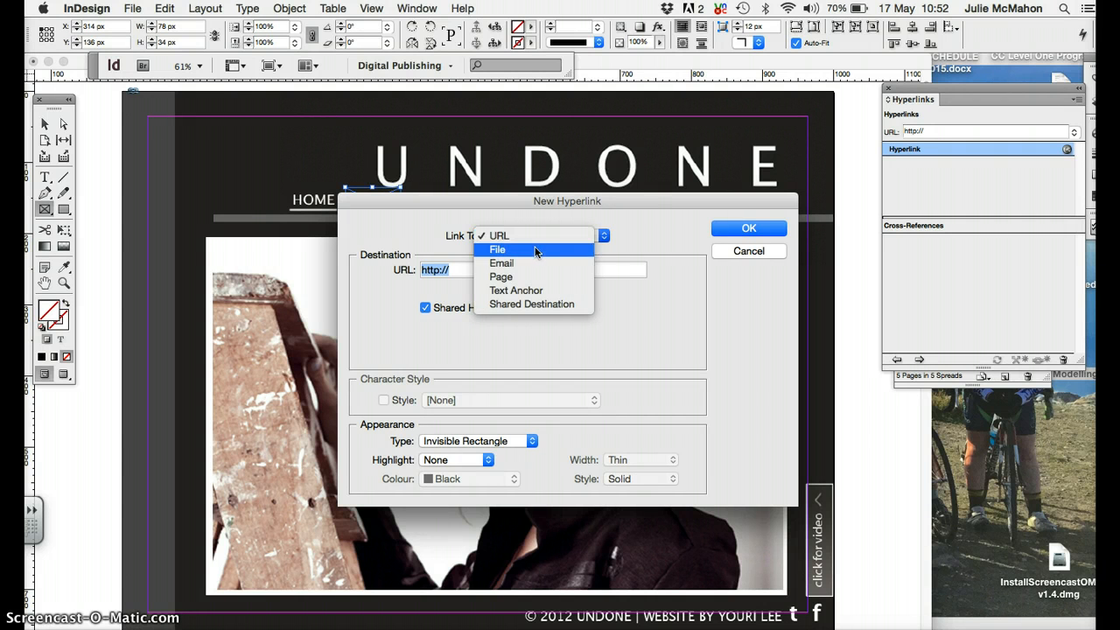
click(535, 277)
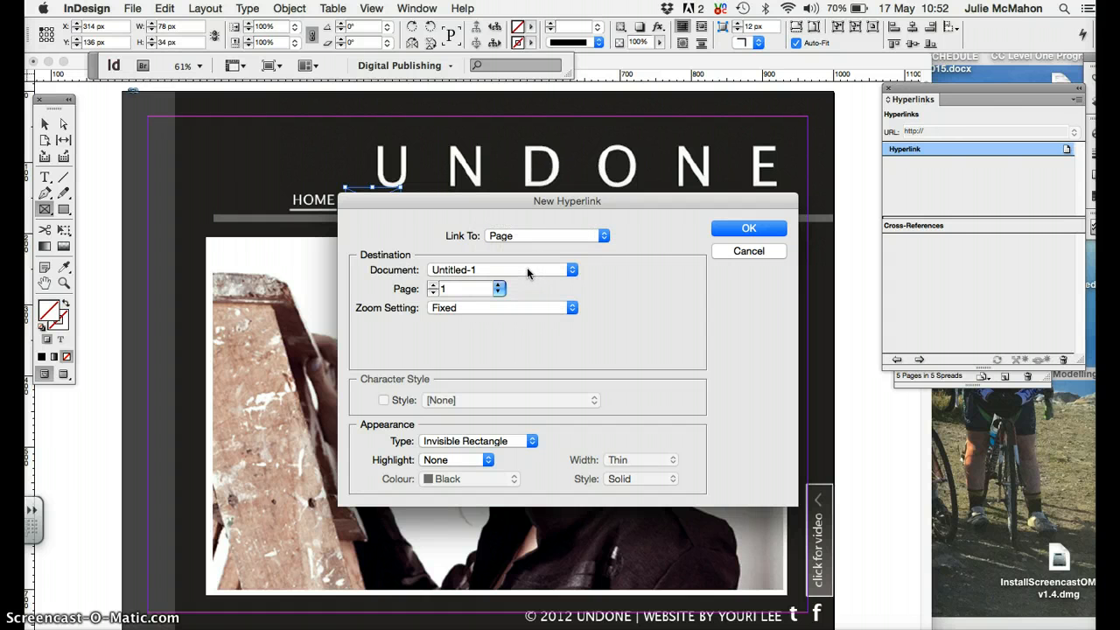
click(431, 286)
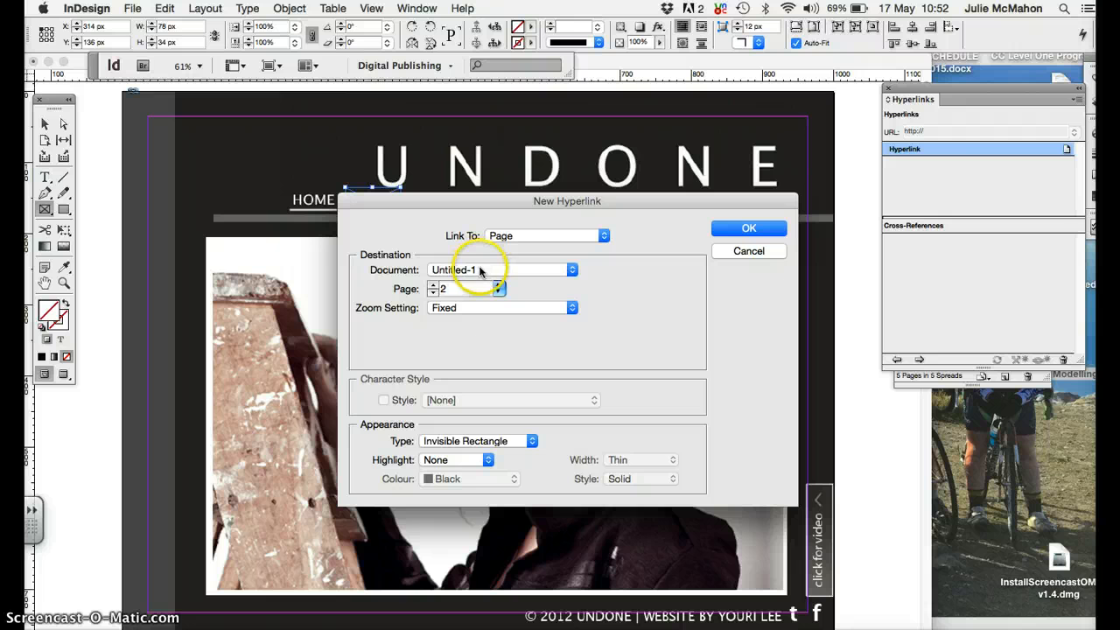
click(729, 229)
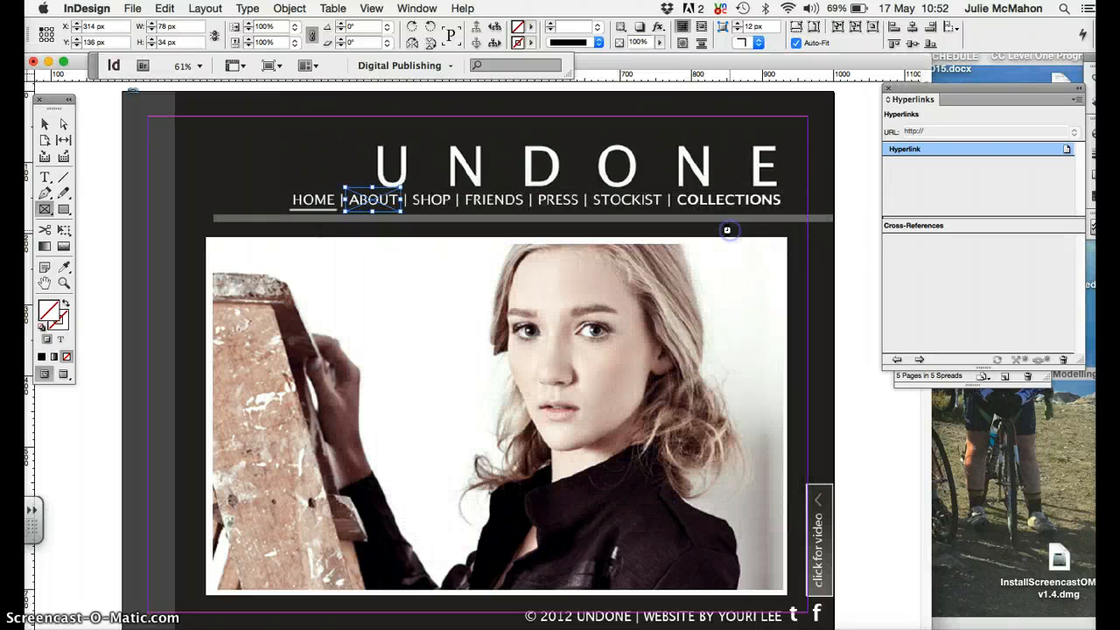
Save the document as UNDONE_concept_final_interactive.indd in the UNDONE project folder, in InDesign CS6 document format
click(133, 8)
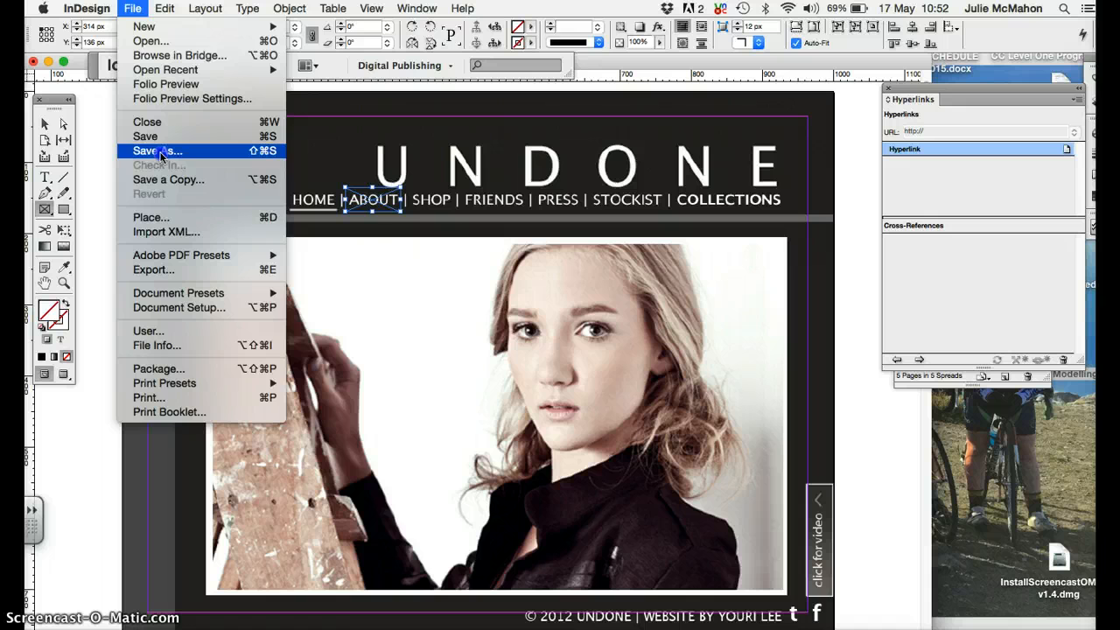
click(162, 150)
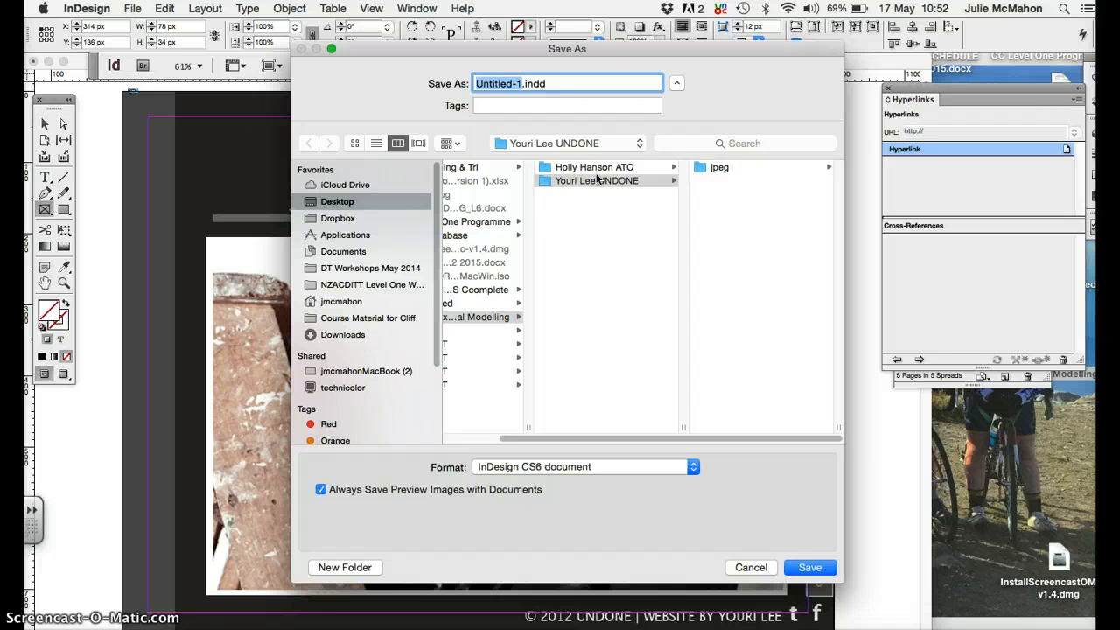
text(UNDONE_concept_final_interactiv)
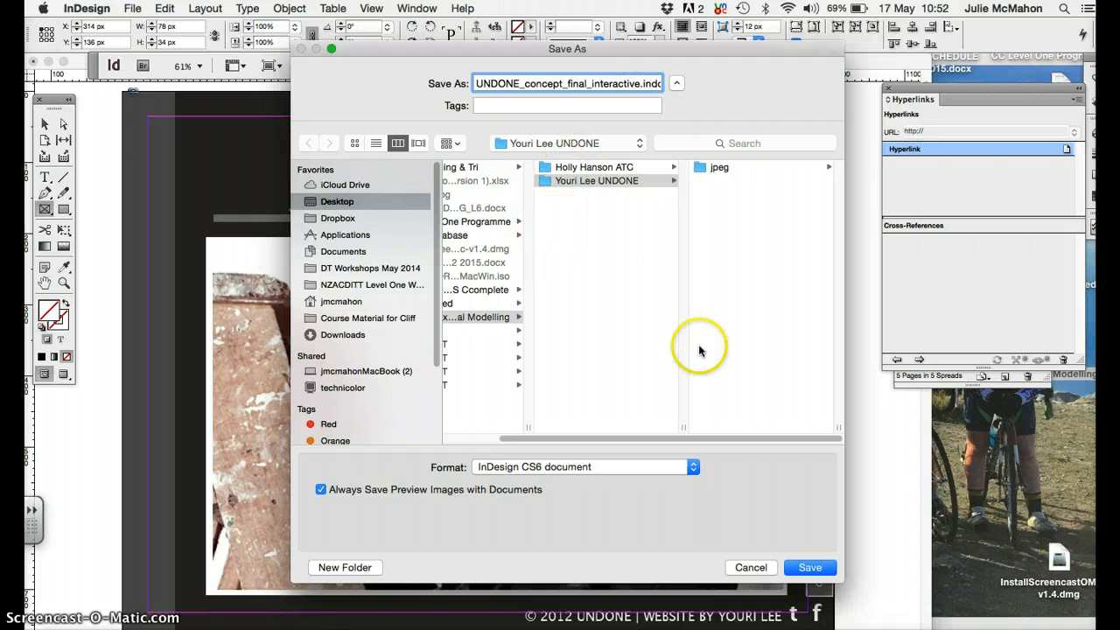
click(810, 568)
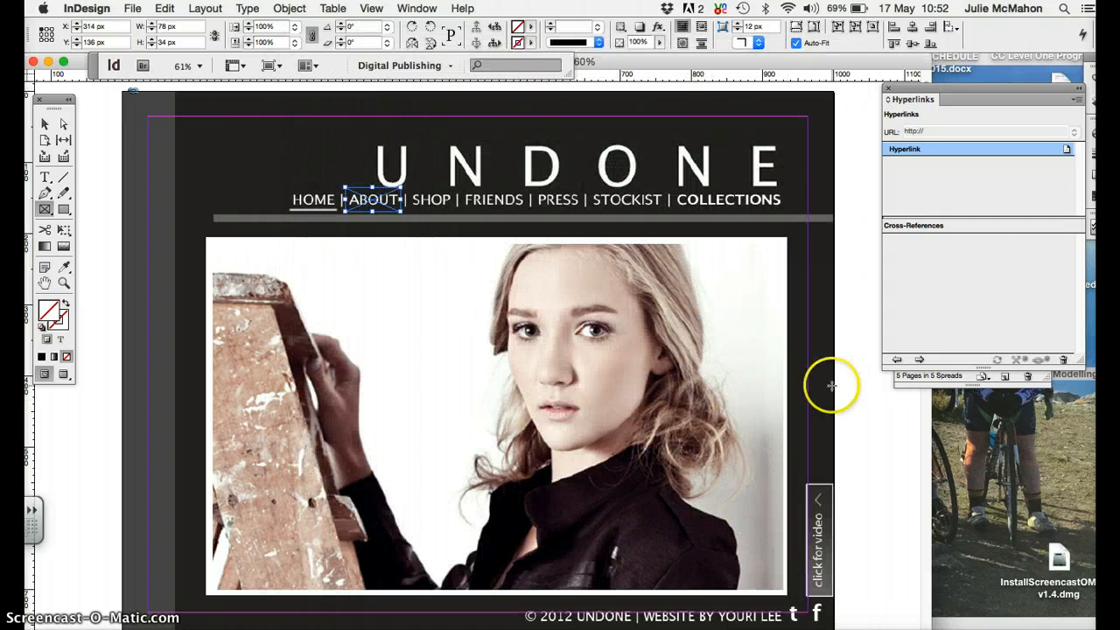
Reopen the ABOUT hyperlink's settings to check its destination document and page
double_click(911, 150)
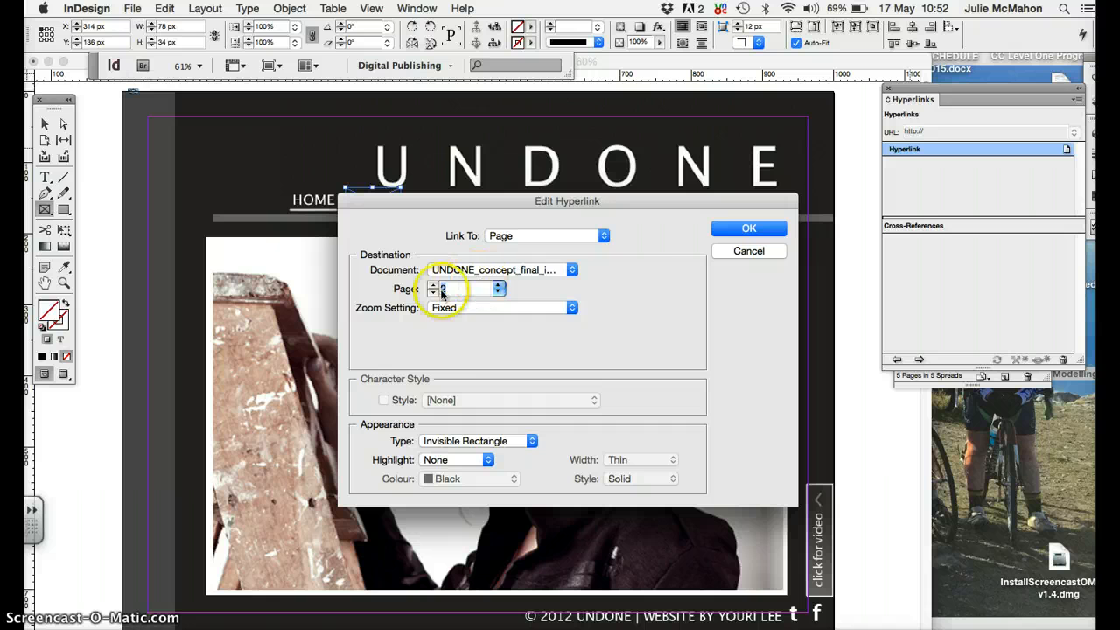
click(750, 229)
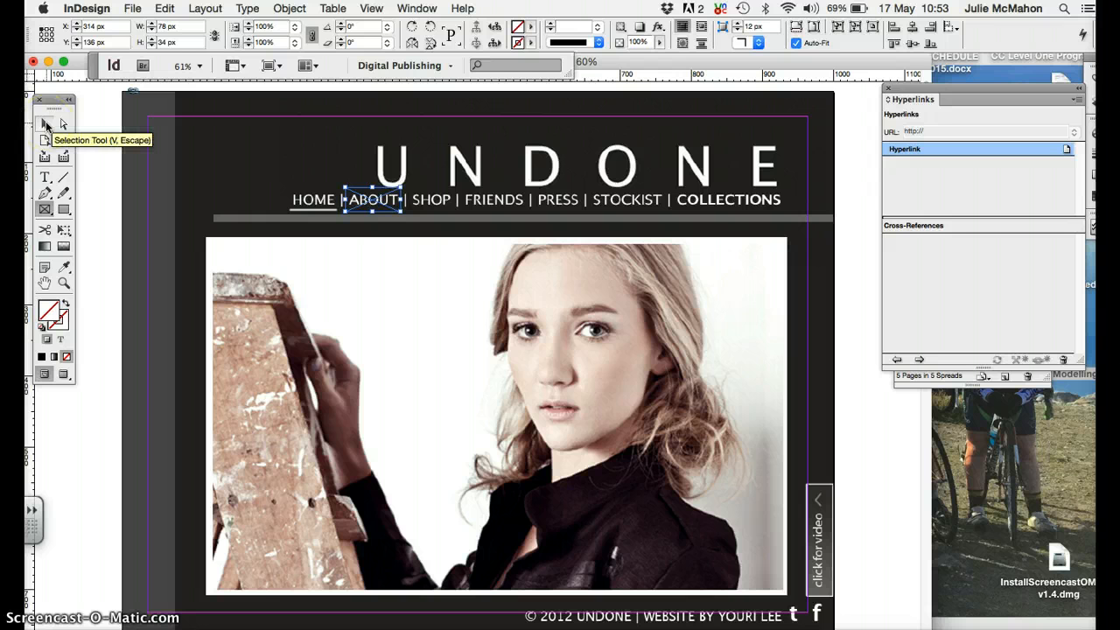
click(167, 7)
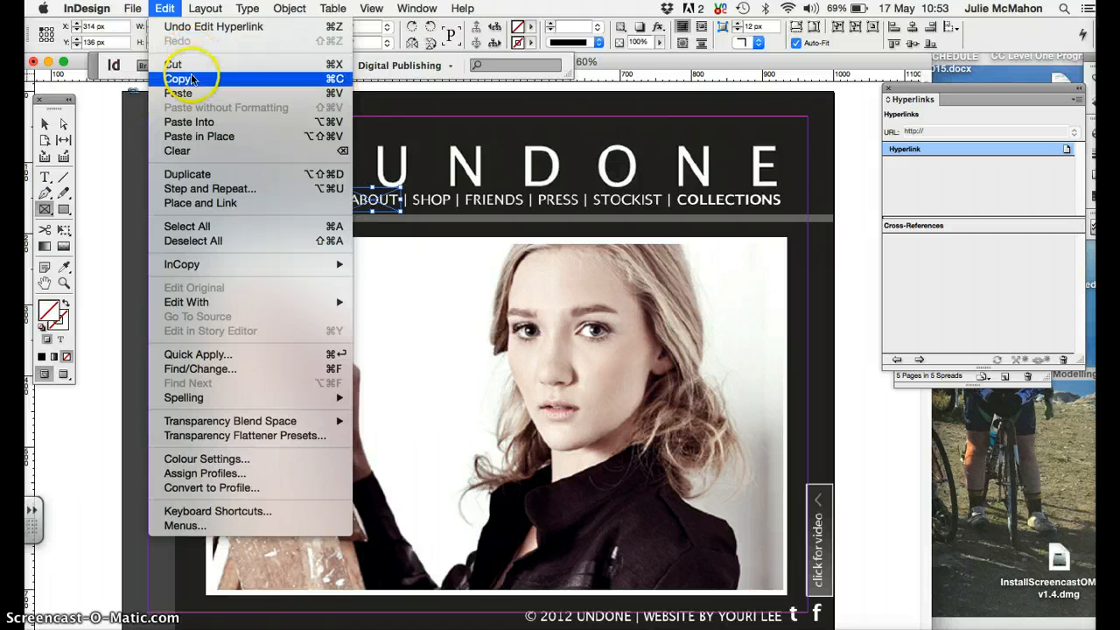
click(424, 160)
click(354, 203)
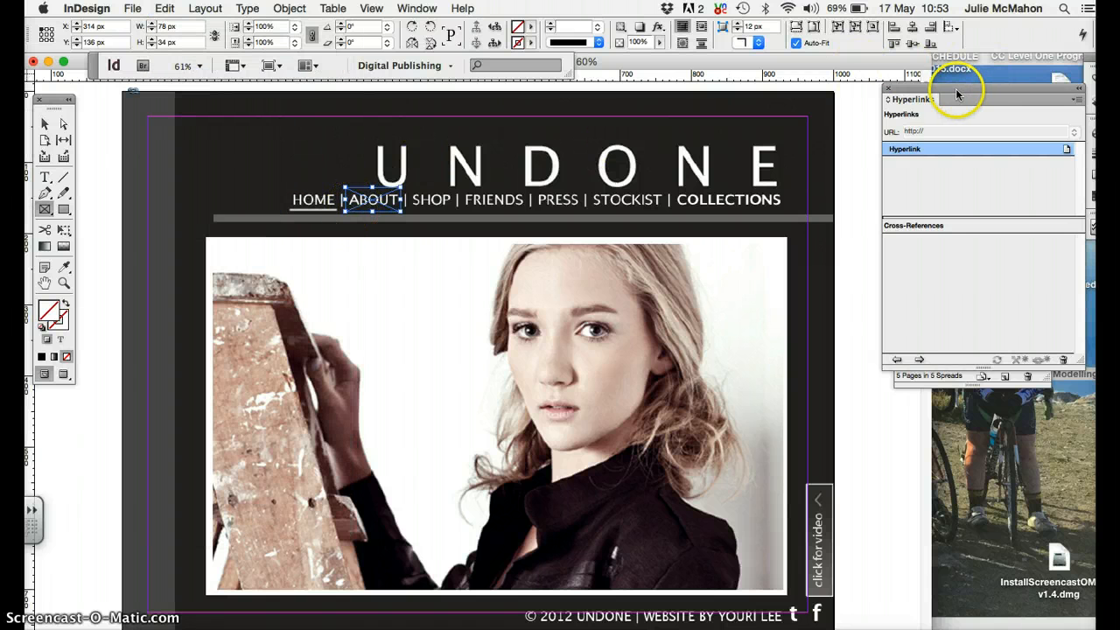
Bring the page thumbnails back into view and look through the About page and the Collections page
drag(963, 91, 966, 229)
drag(961, 169, 938, 82)
click(908, 242)
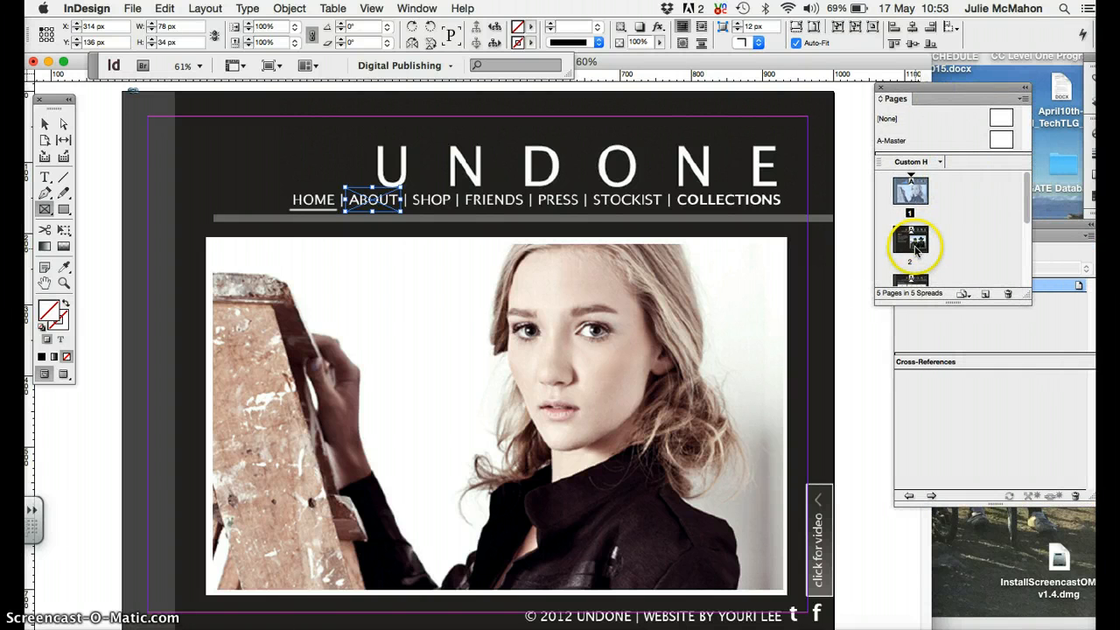
click(908, 249)
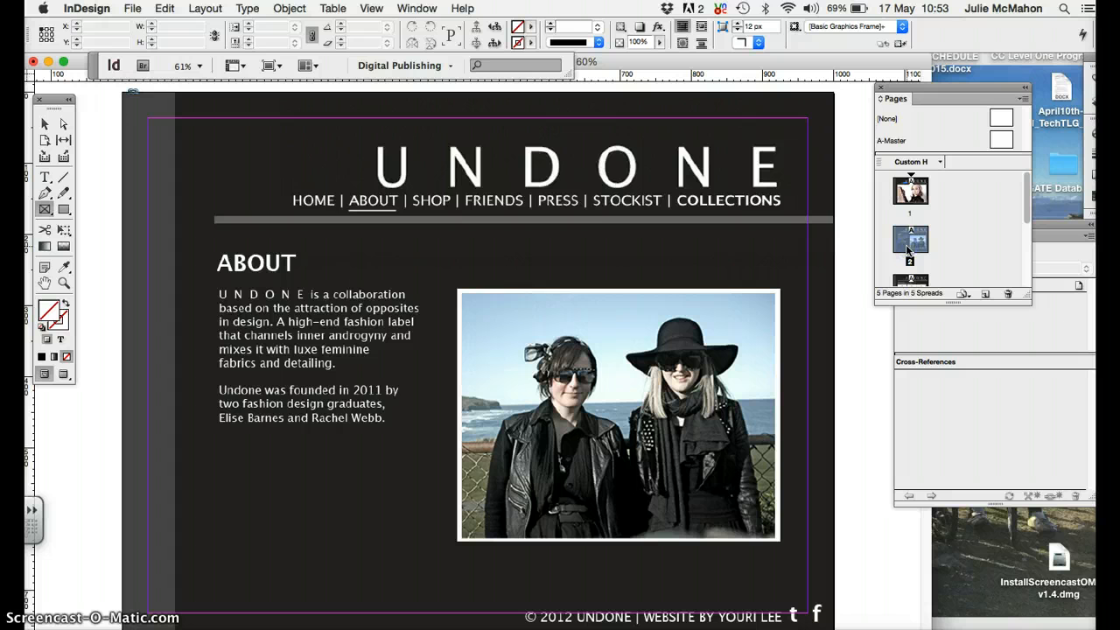
click(592, 219)
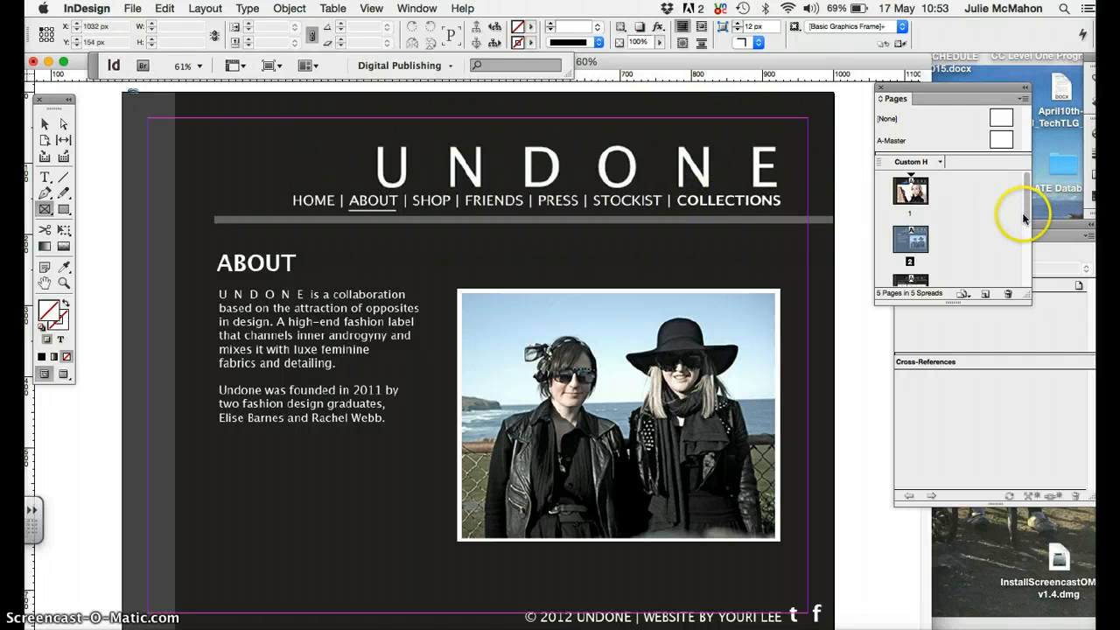
drag(1025, 216, 1025, 238)
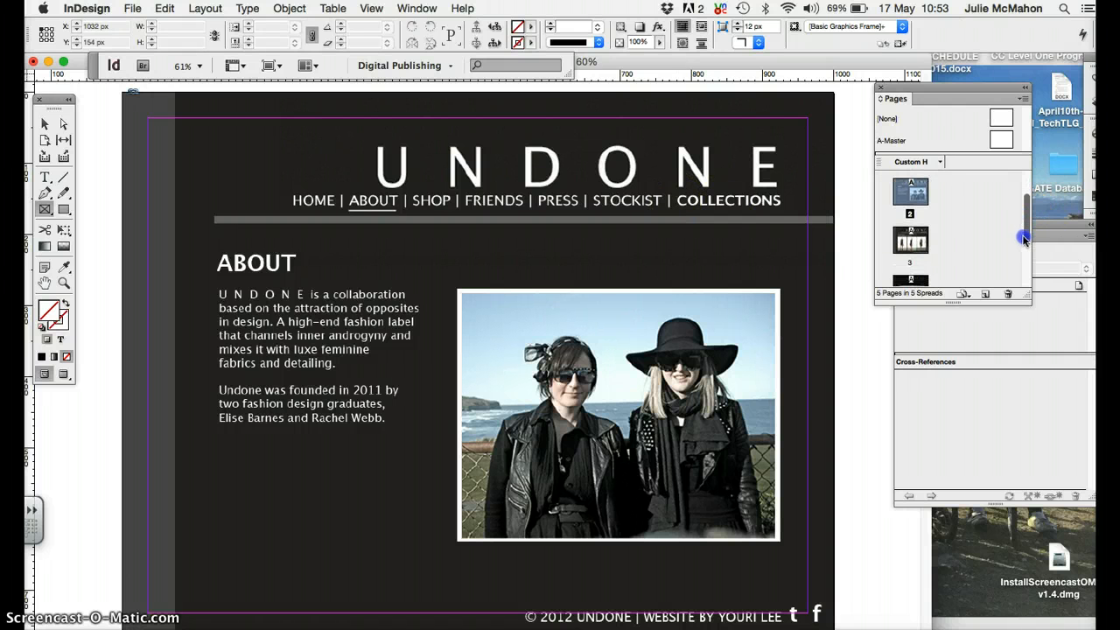
double_click(911, 242)
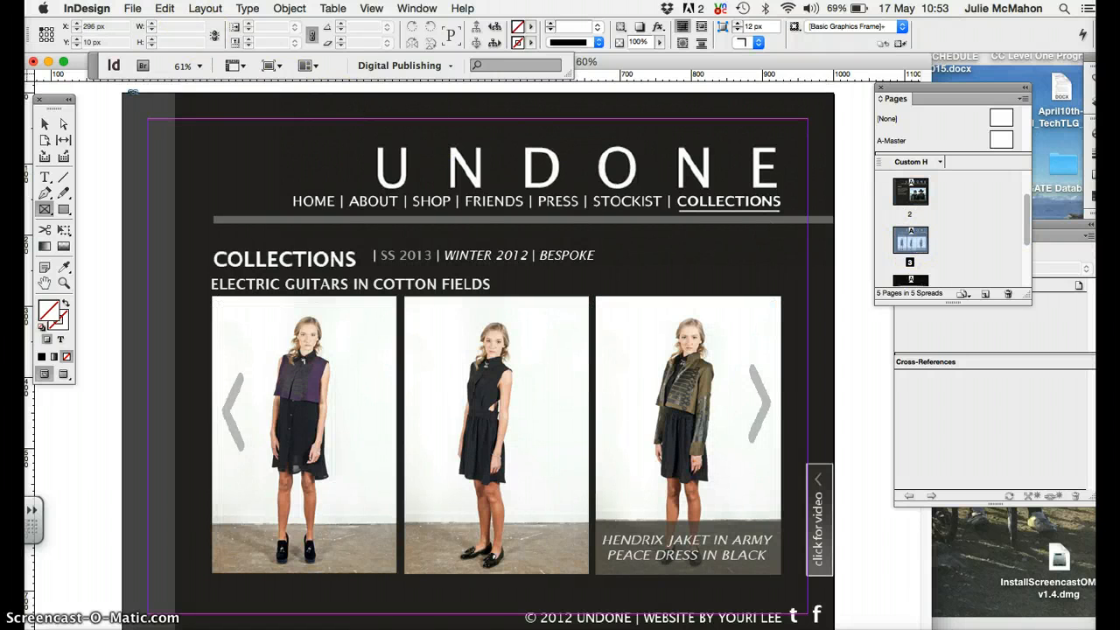
Paste the copied ABOUT link frame in place on the Collections page
click(166, 8)
click(197, 136)
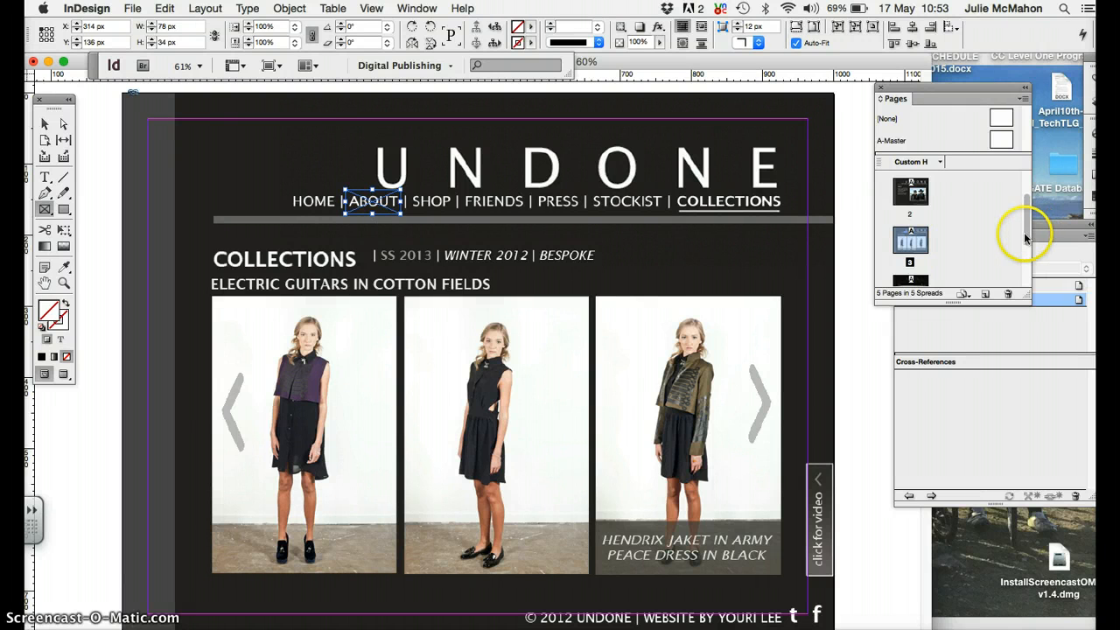
On page 1, draw an empty rectangle frame about 154 × 28 px over the COLLECTIONS menu item
scroll(1026, 235, up, 3)
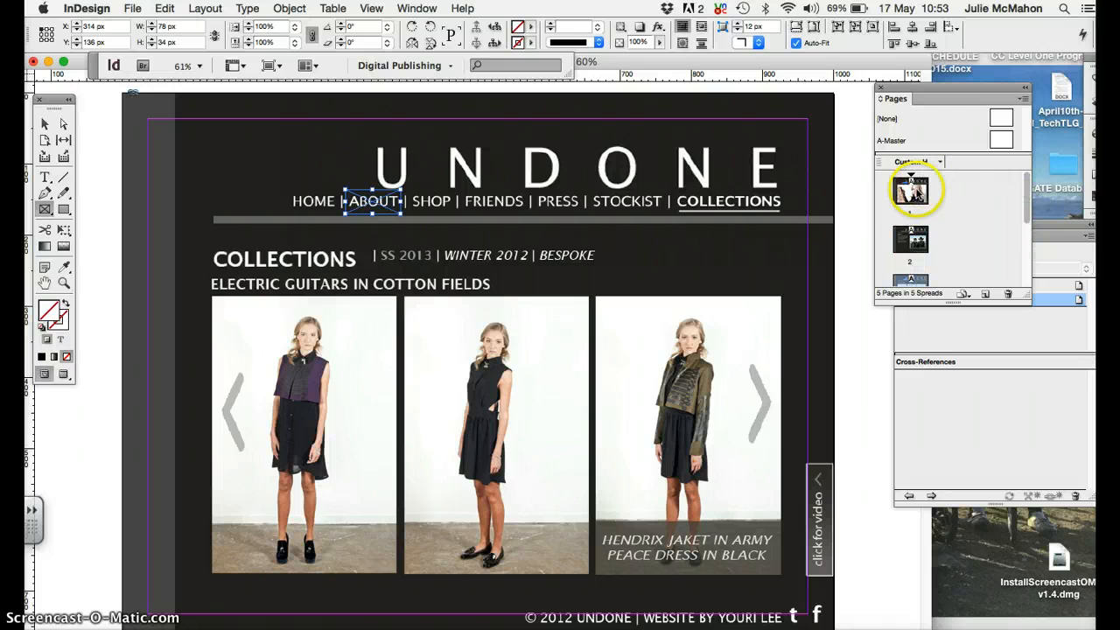
double_click(911, 190)
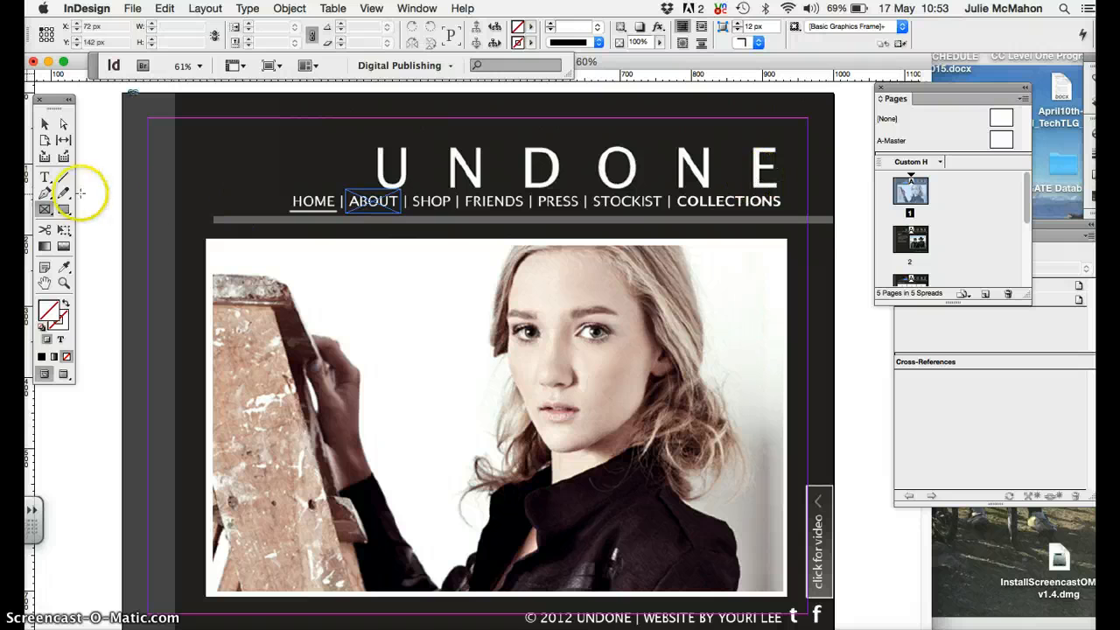
click(45, 215)
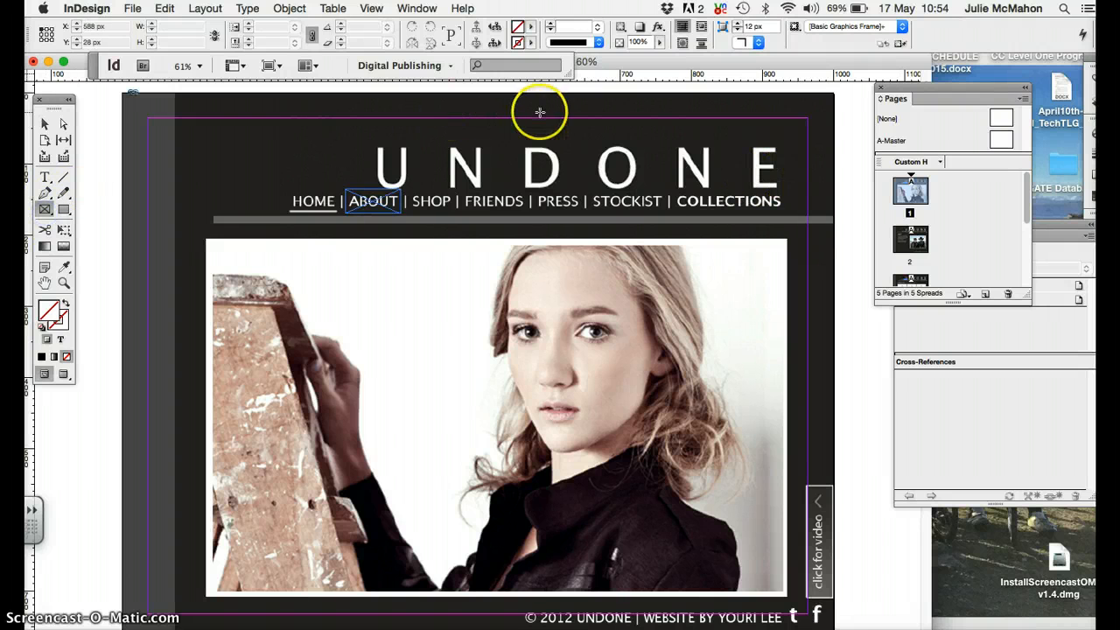
drag(674, 190, 784, 209)
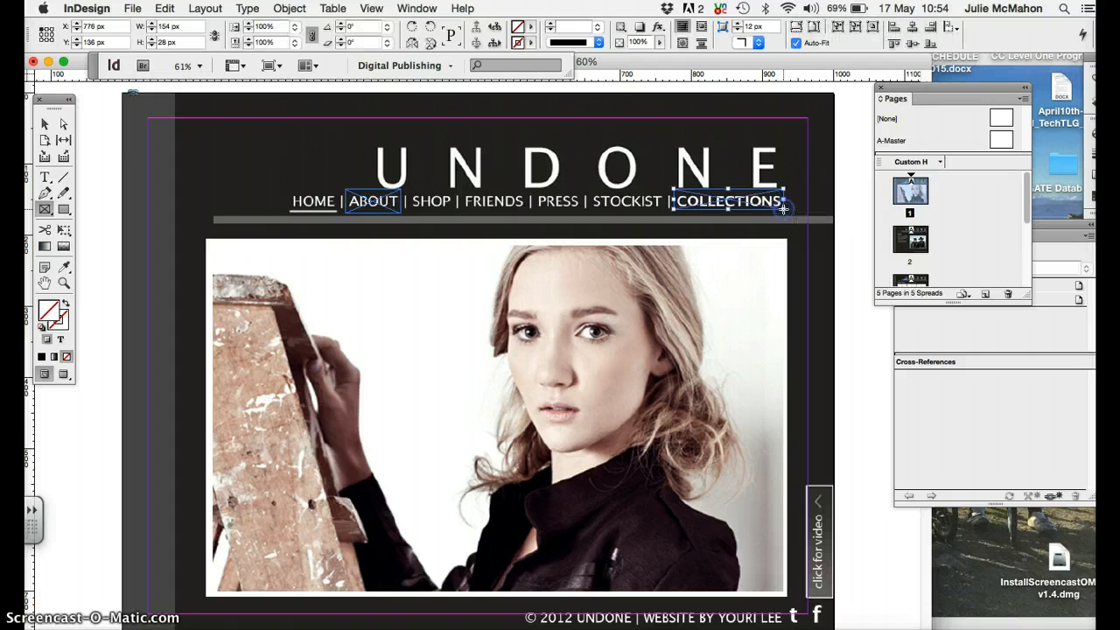
Create a hyperlink from the COLLECTIONS frame to page 3 of the document, with Fixed zoom and an invisible rectangle
click(999, 394)
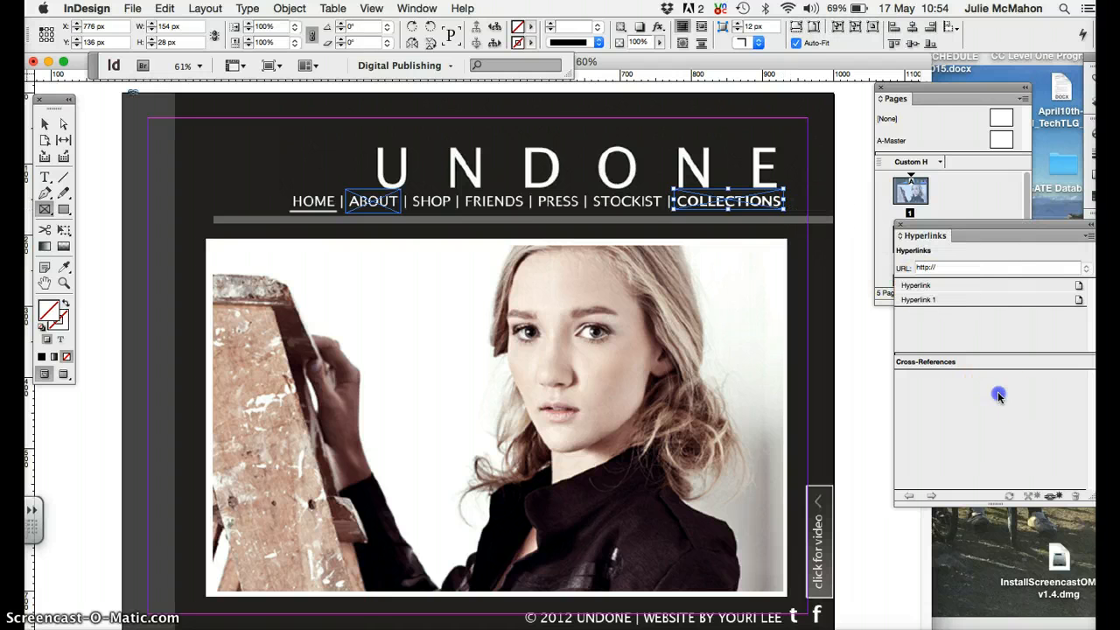
drag(1000, 229, 994, 137)
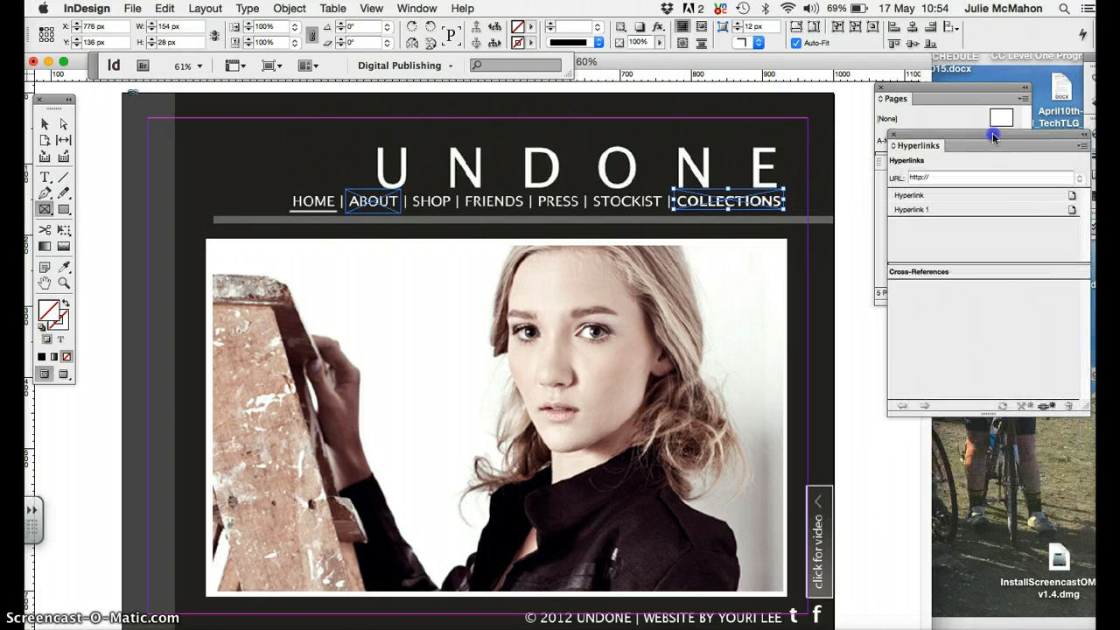
click(1047, 407)
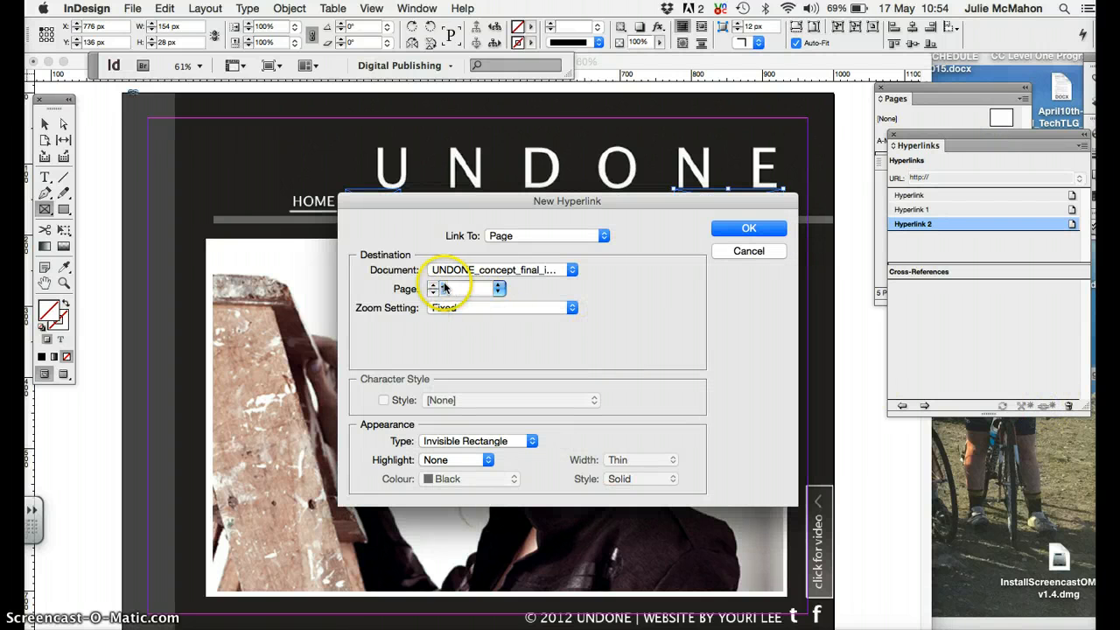
text(2)
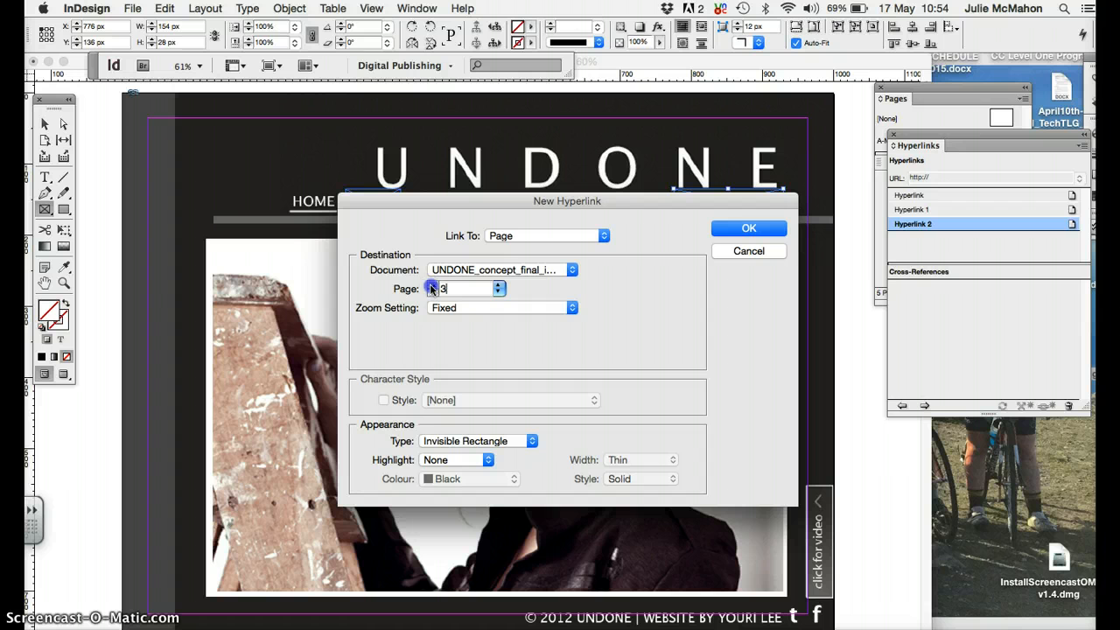
click(749, 227)
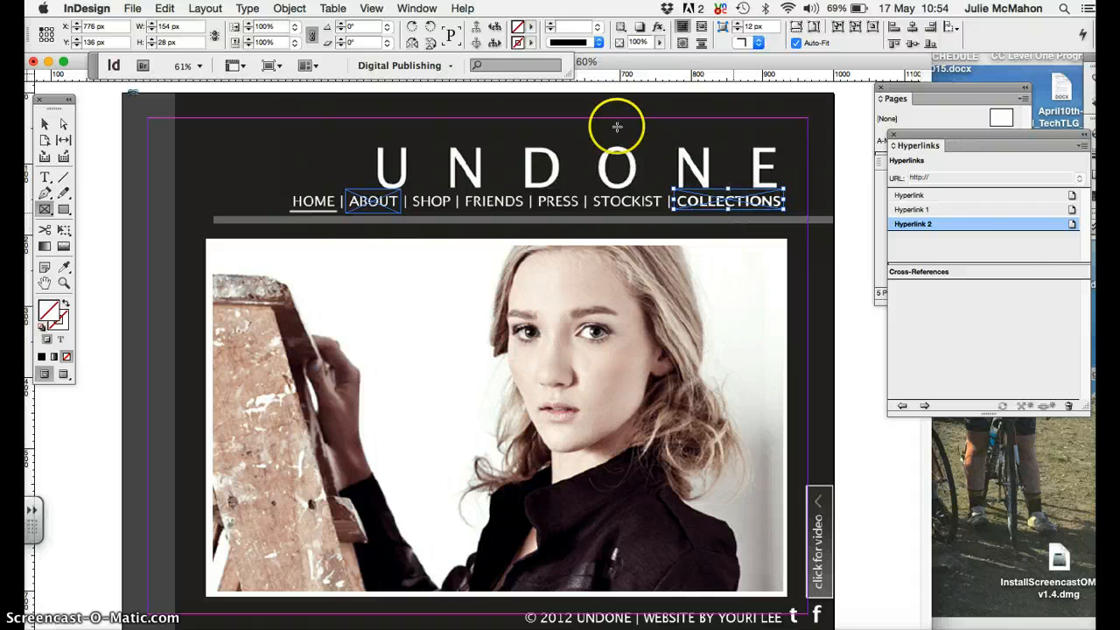
Paste the copied COLLECTIONS link frame in place on the About page, page 2
click(941, 93)
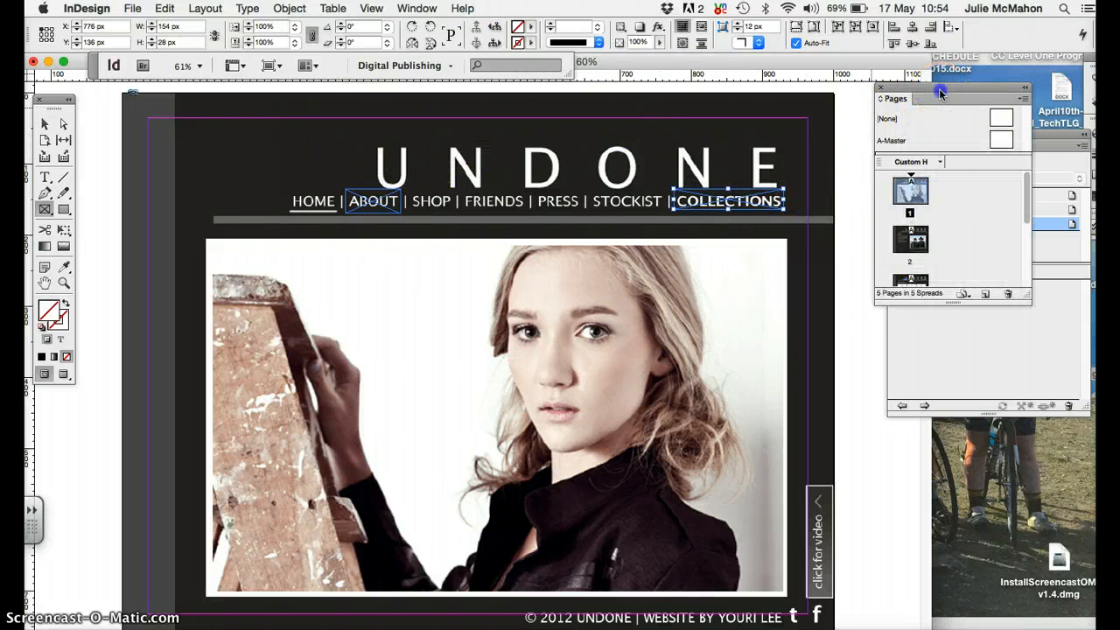
double_click(908, 241)
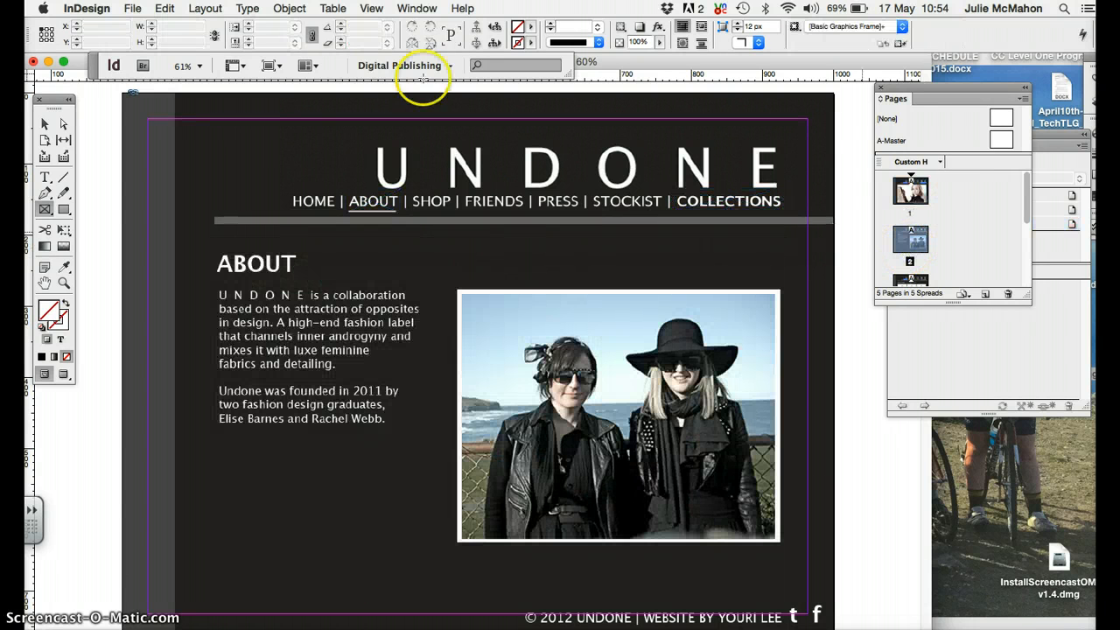
click(166, 8)
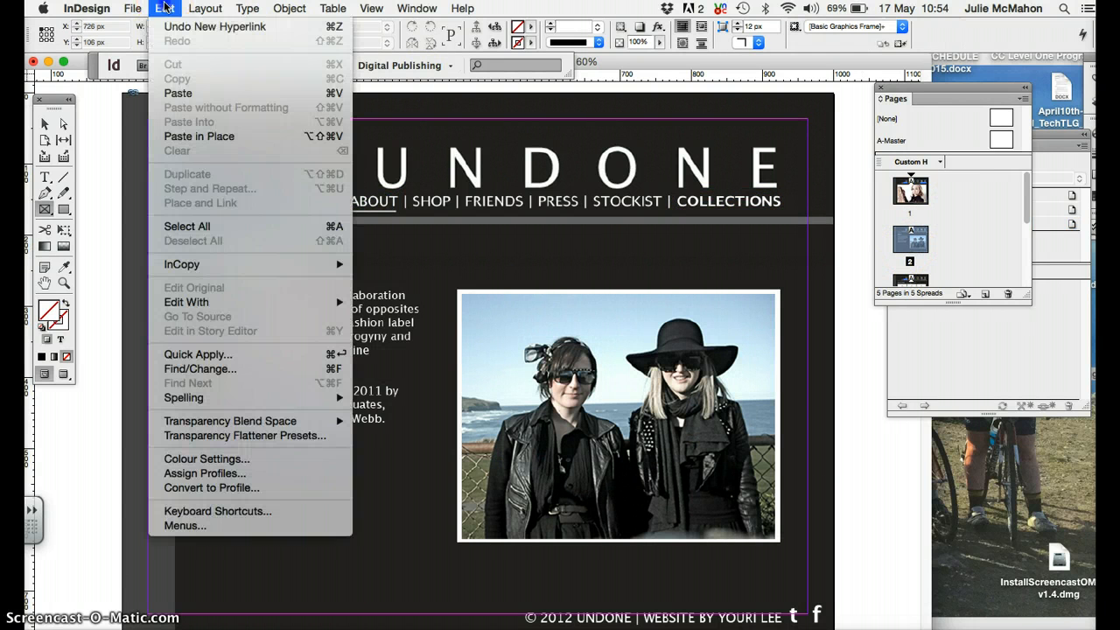
click(199, 137)
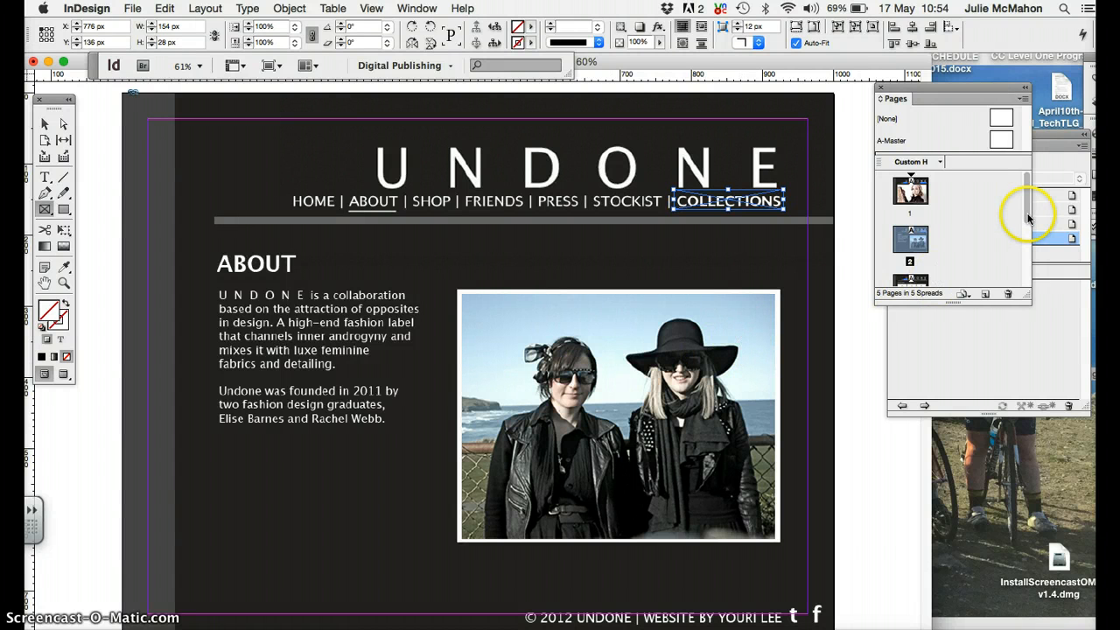
On page 3, draw an empty rectangle frame about 42 × 160 px over the "click for video" tab
drag(1029, 219, 1029, 237)
click(925, 238)
double_click(925, 238)
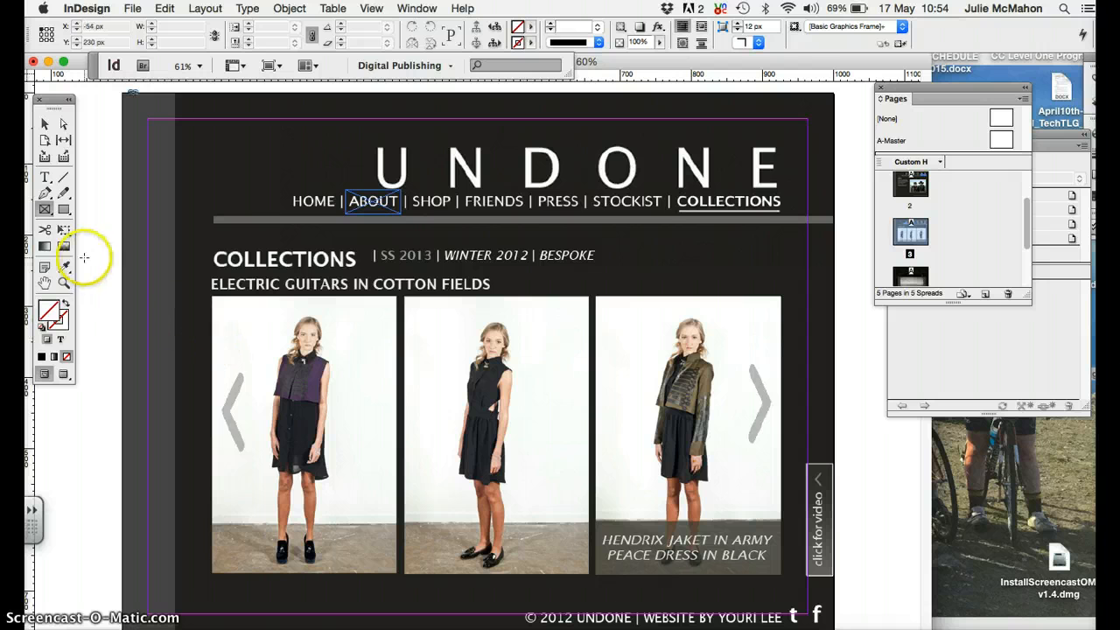
click(45, 211)
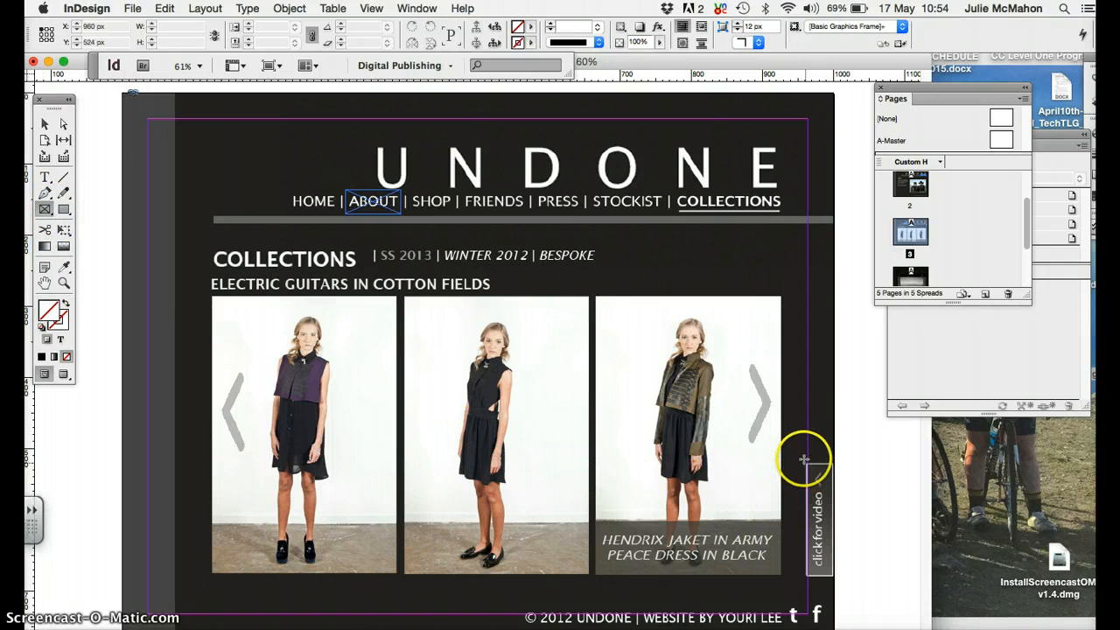
drag(805, 464, 835, 578)
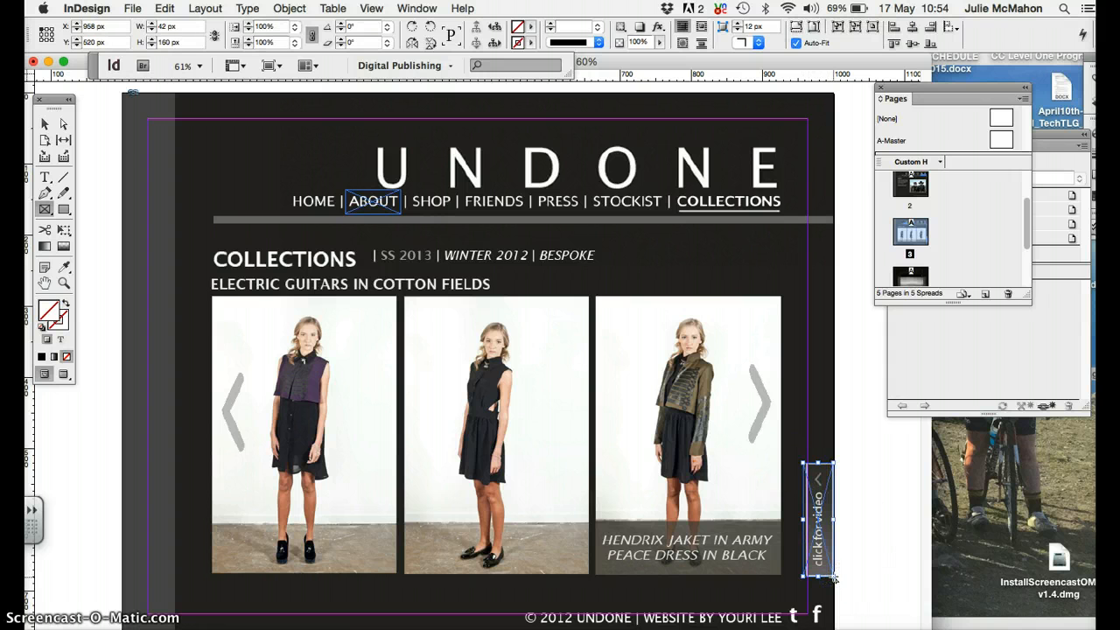
Create a hyperlink from the Collections page's "click for video" frame to page 4, with Fixed zoom and an invisible rectangle
click(966, 326)
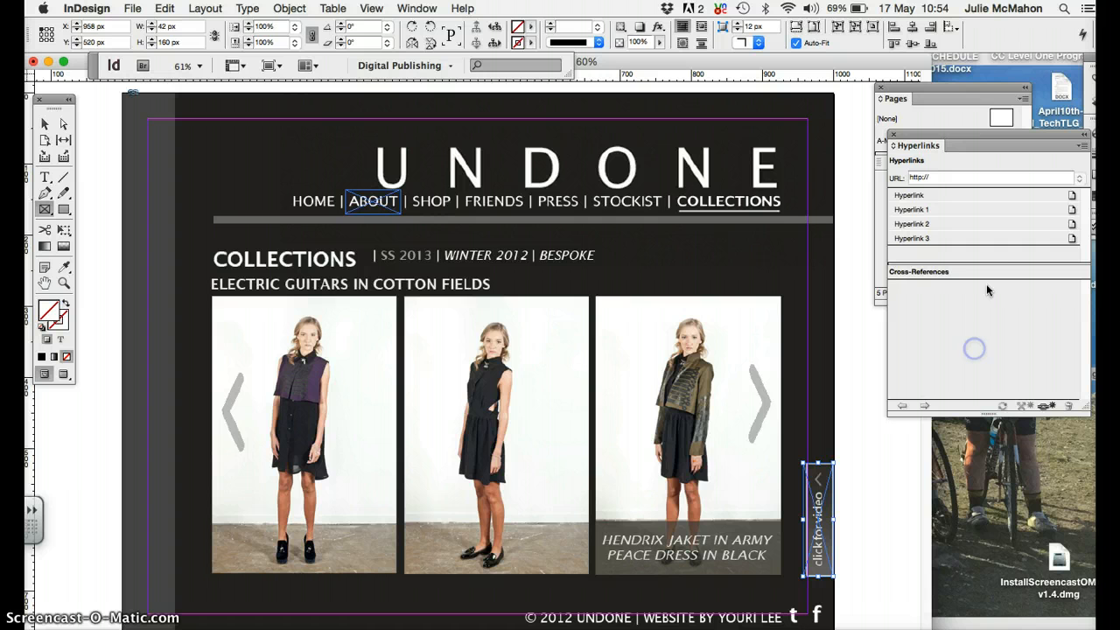
click(1047, 404)
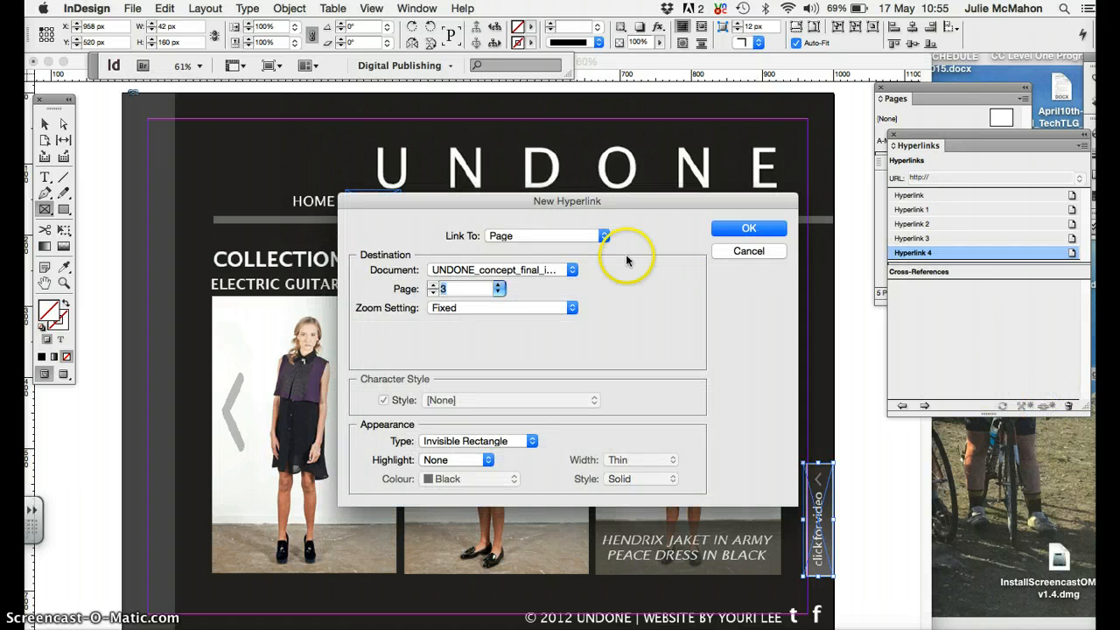
click(498, 289)
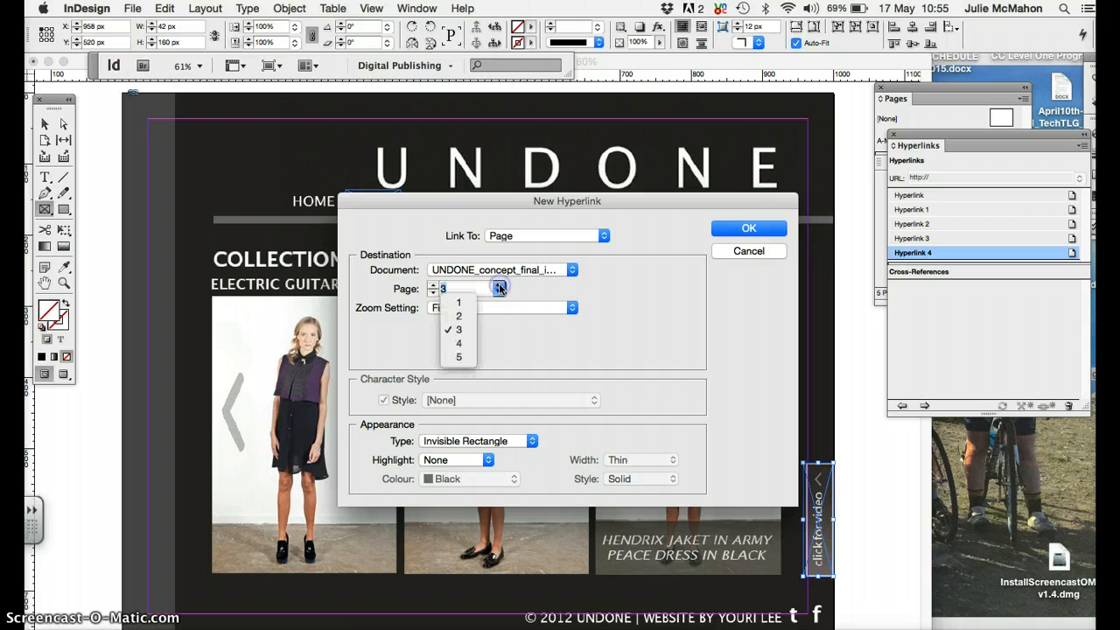
click(462, 344)
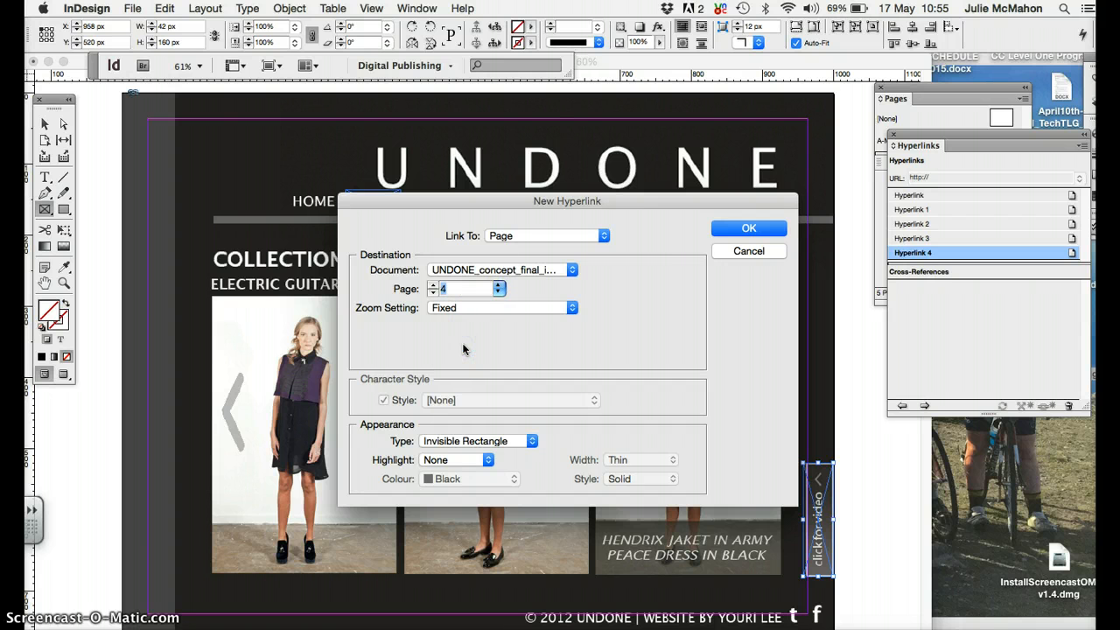
click(747, 229)
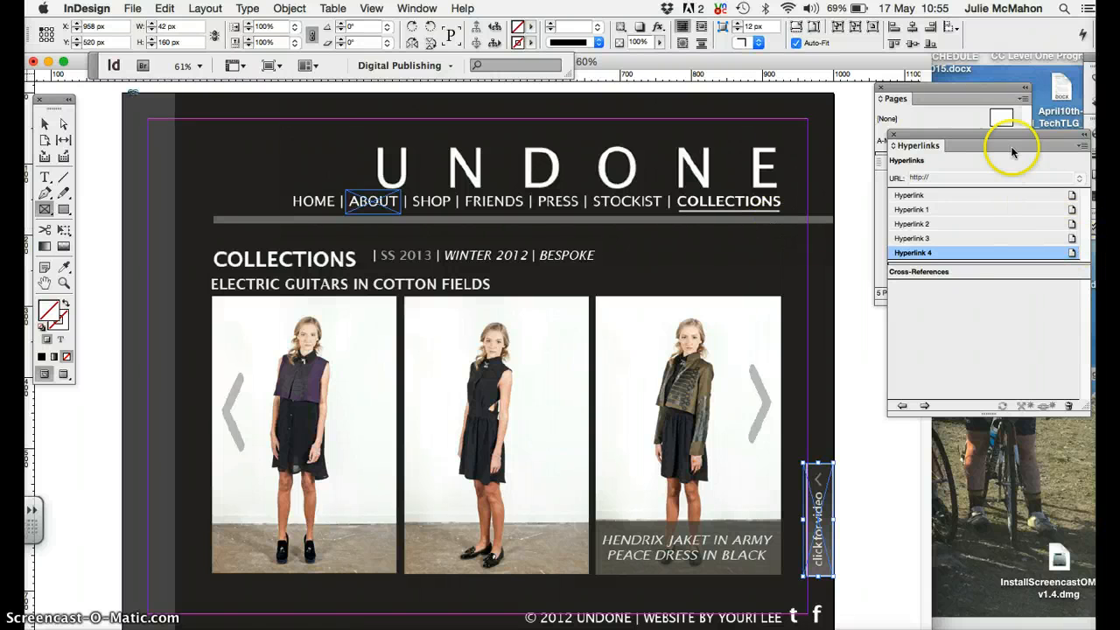
On page 4, draw an empty rectangle frame about 50 × 48 px over the video player's close X
click(955, 105)
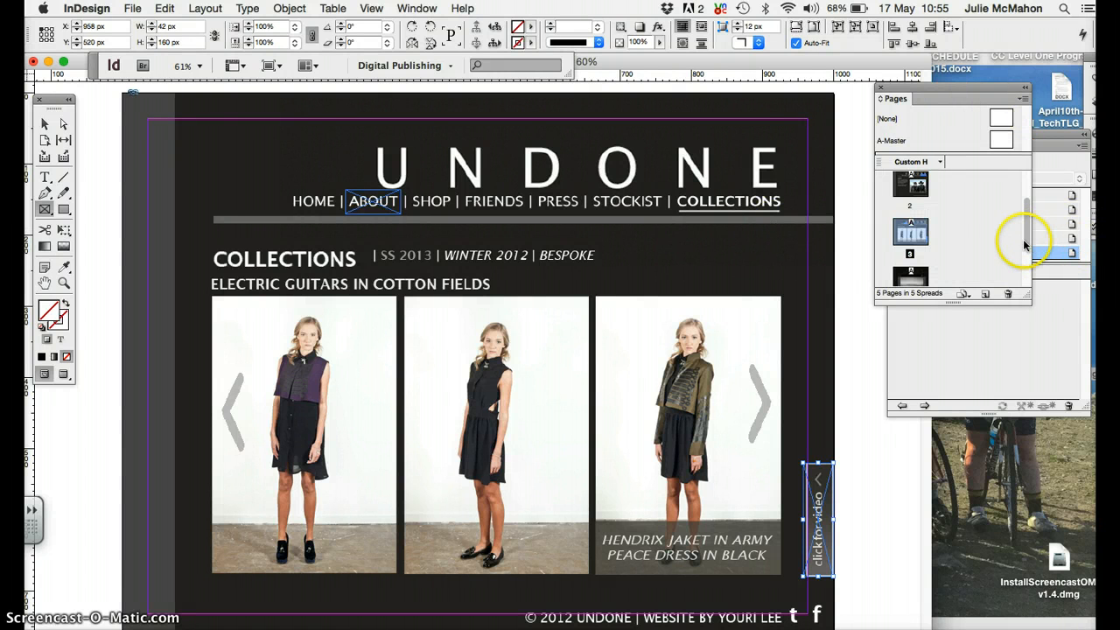
drag(1025, 241, 1028, 263)
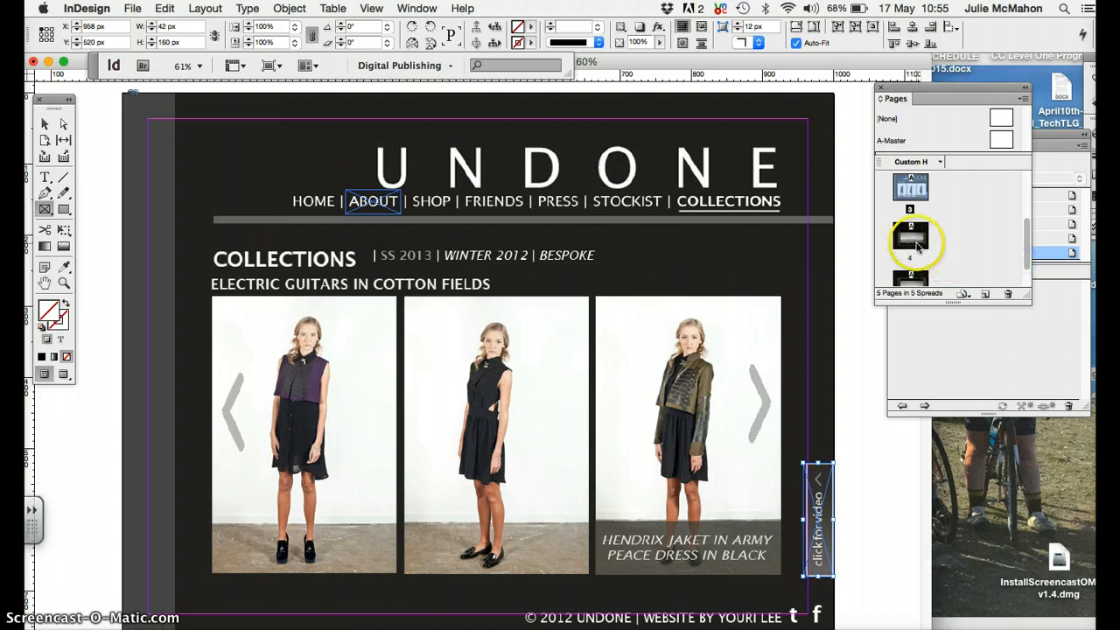
double_click(916, 247)
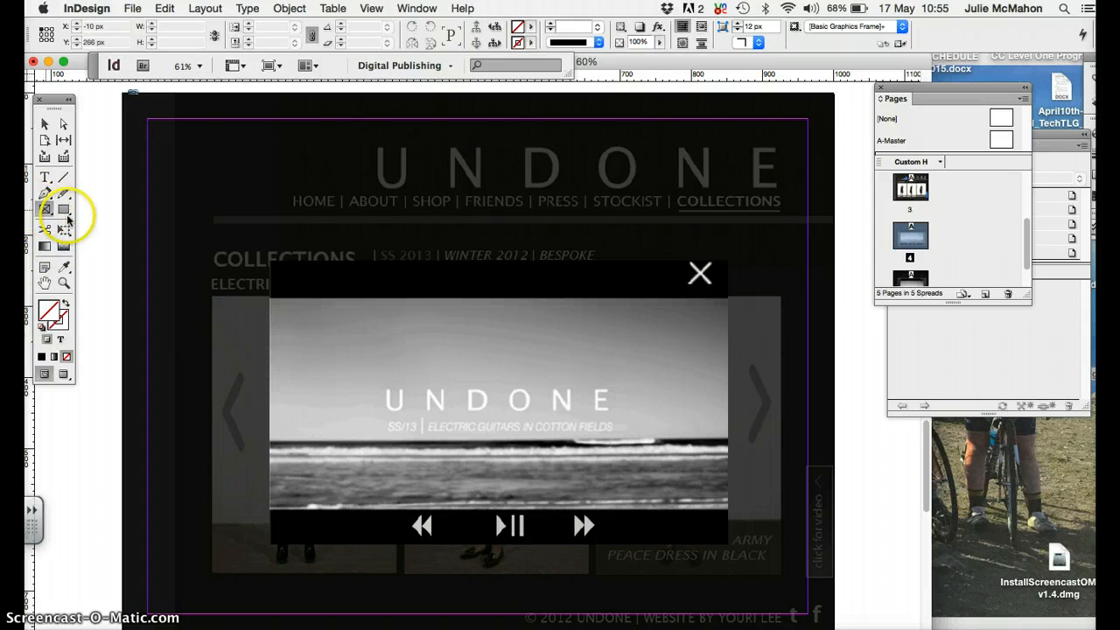
mouse_move(682, 259)
mouse_down()
mouse_move(685, 289)
mouse_move(717, 294)
mouse_up()
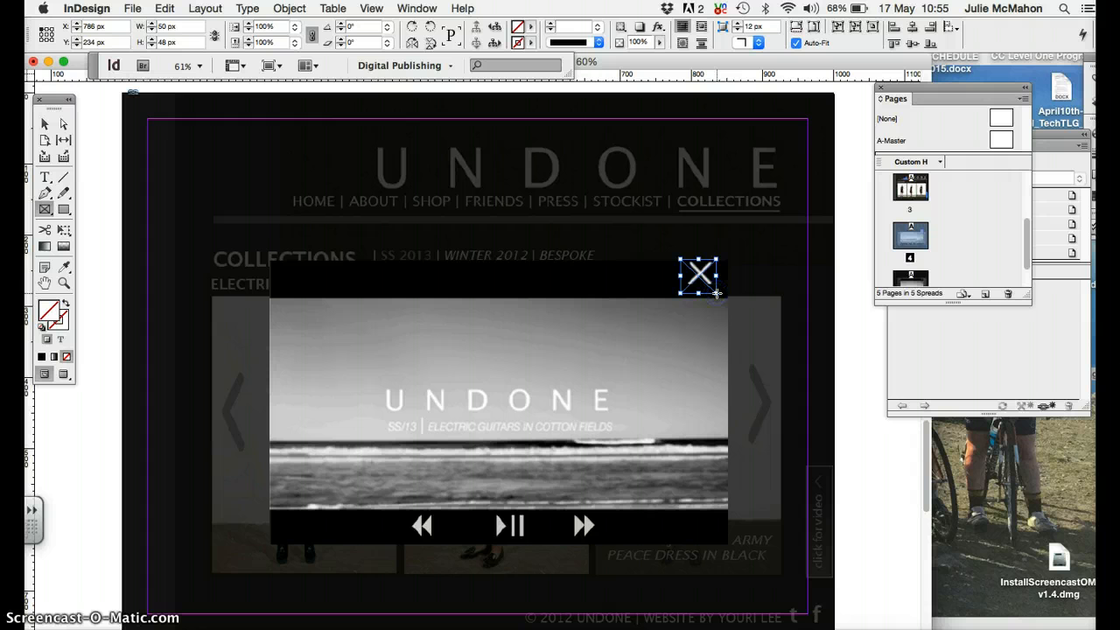
Create a hyperlink from the close X frame to page 3, with Fixed zoom and an invisible rectangle
click(981, 358)
click(1046, 406)
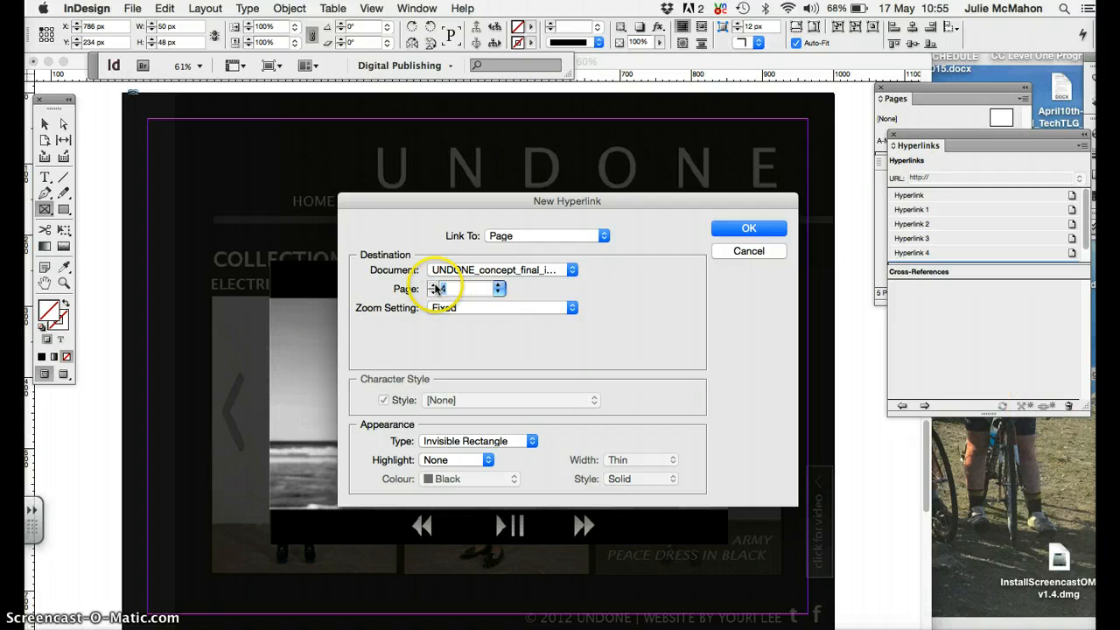
click(435, 286)
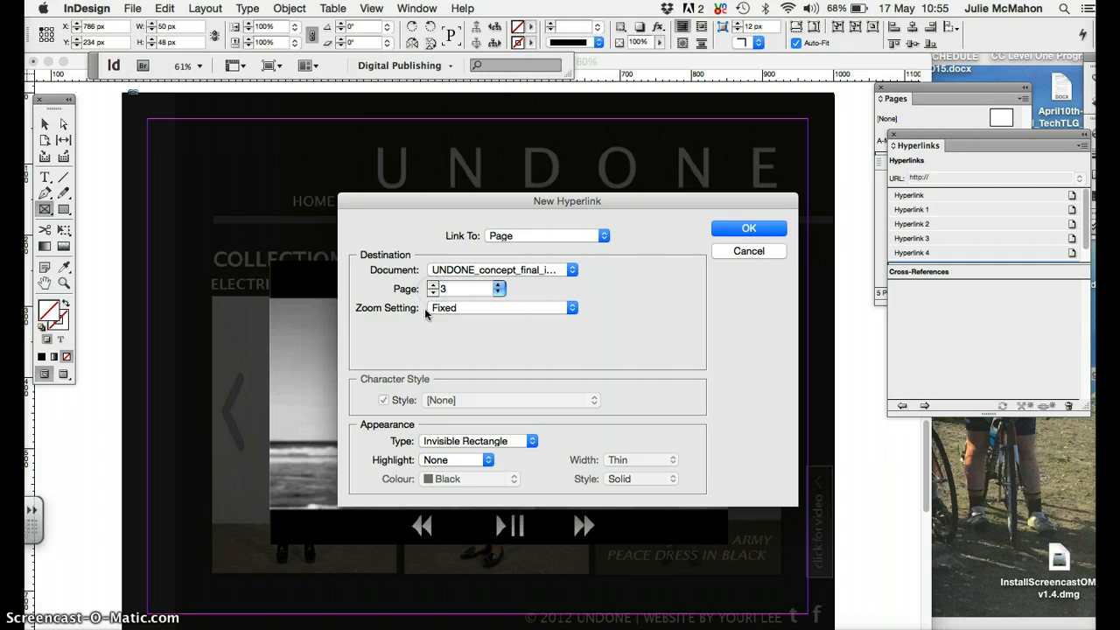
click(749, 230)
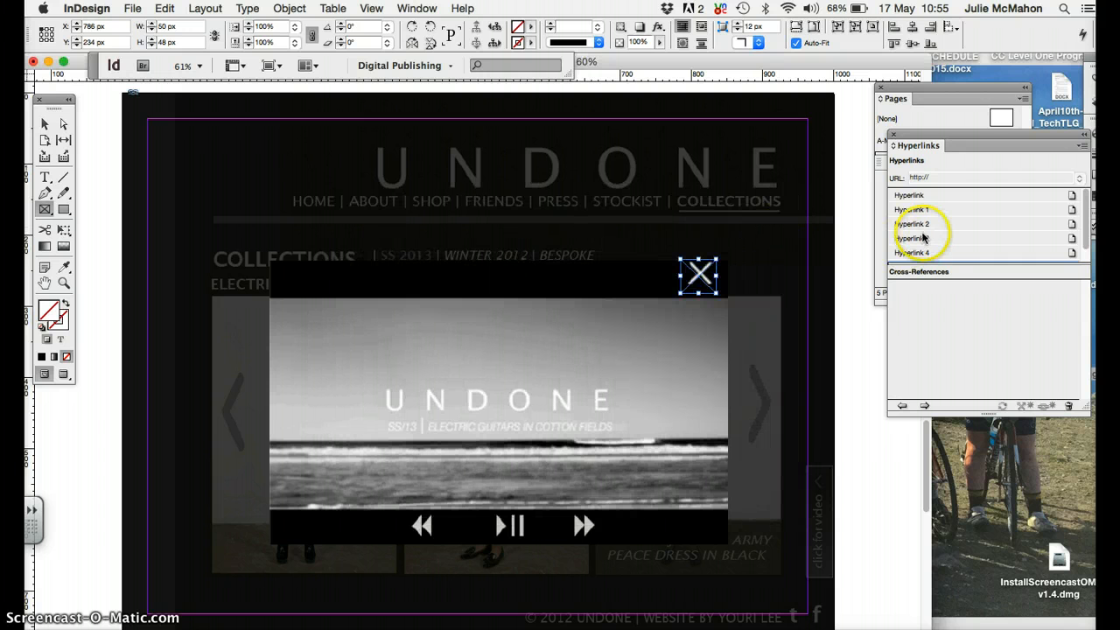
drag(1092, 226, 1086, 252)
drag(1085, 203, 1087, 194)
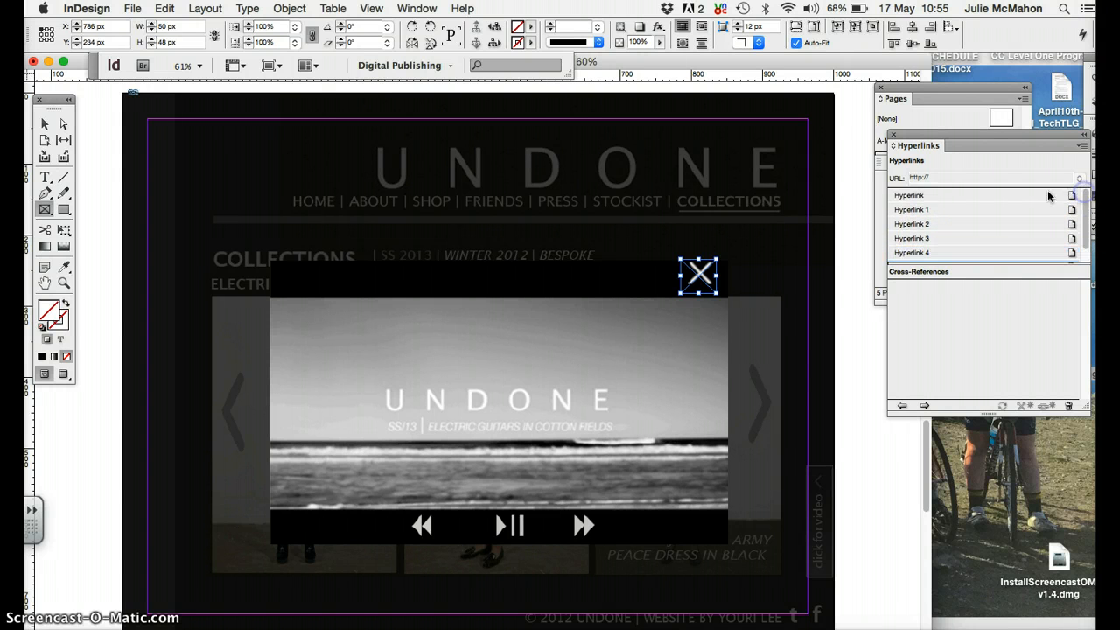
On page 1, draw an empty rectangle frame about 36 × 162 px over the "click for video" tab
click(948, 88)
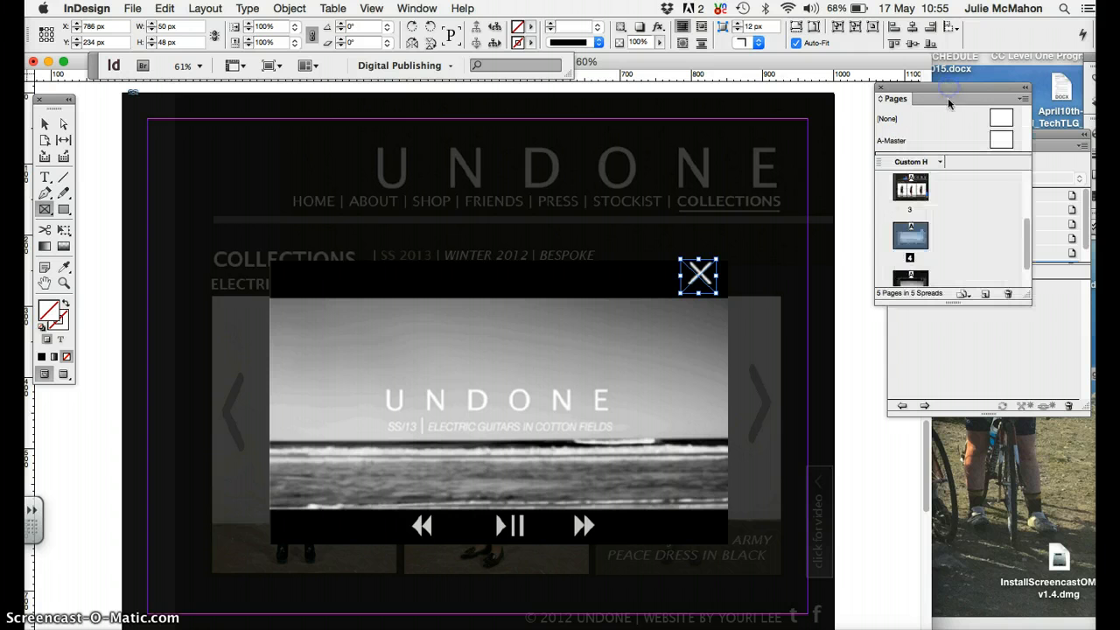
drag(1028, 234, 1028, 177)
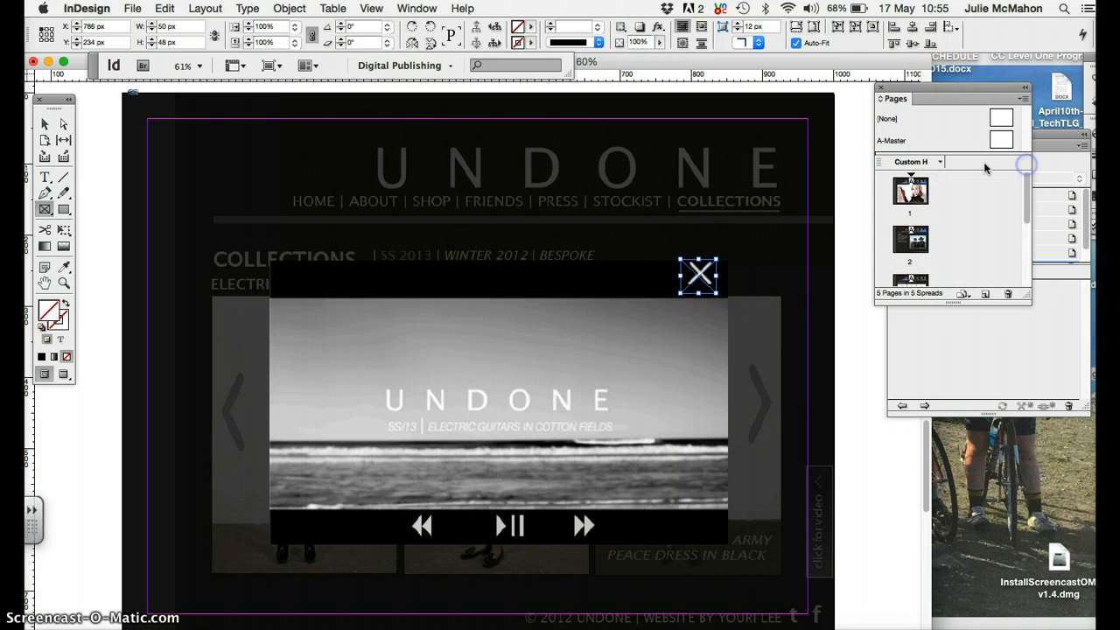
double_click(909, 186)
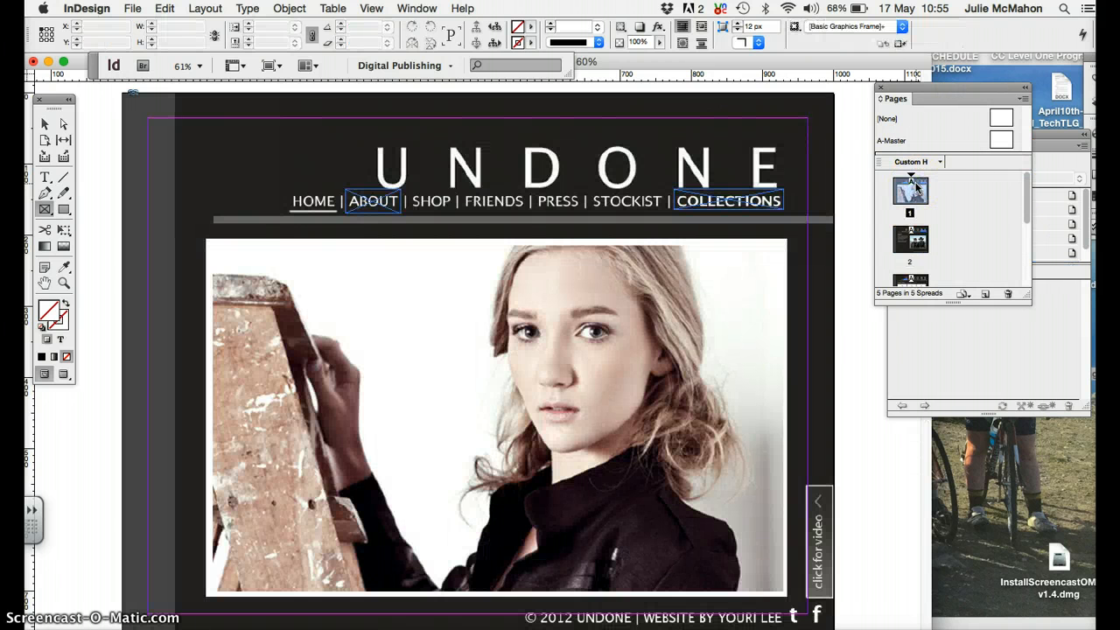
click(804, 484)
drag(804, 483, 836, 601)
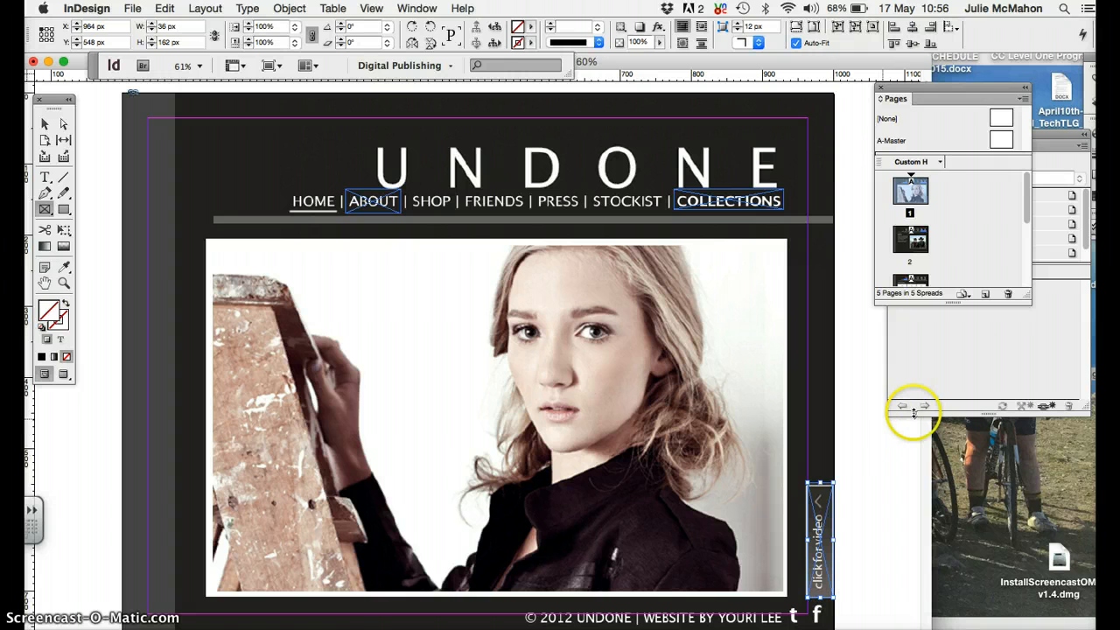
Create a hyperlink from the home page's "click for video" frame to page 4, with Fixed zoom and an invisible rectangle
click(966, 344)
click(1046, 406)
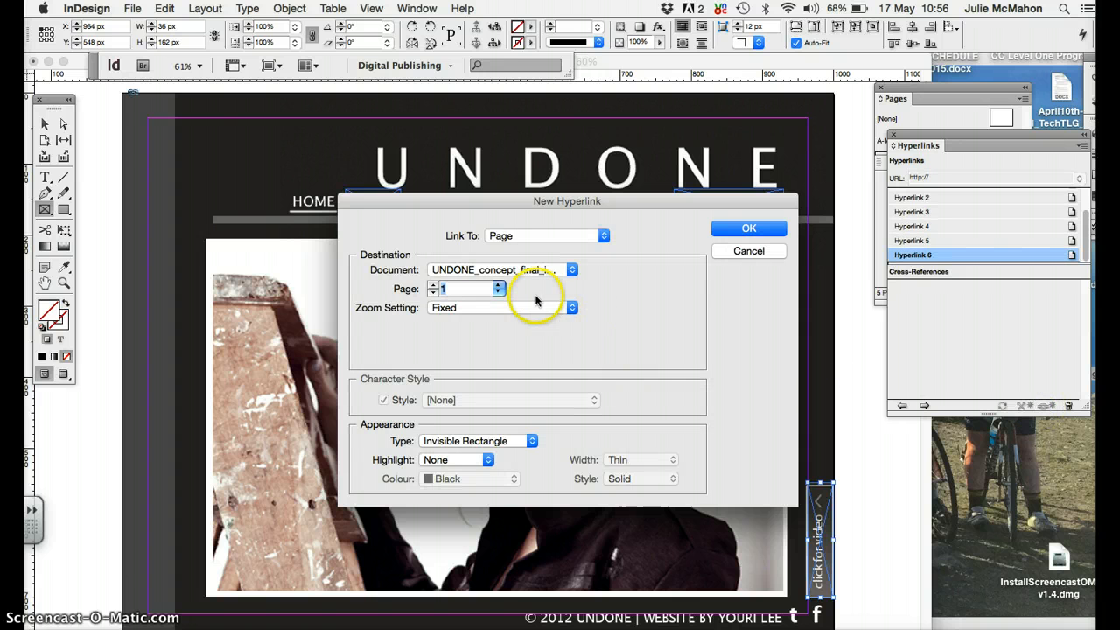
click(432, 289)
text(4)
click(751, 229)
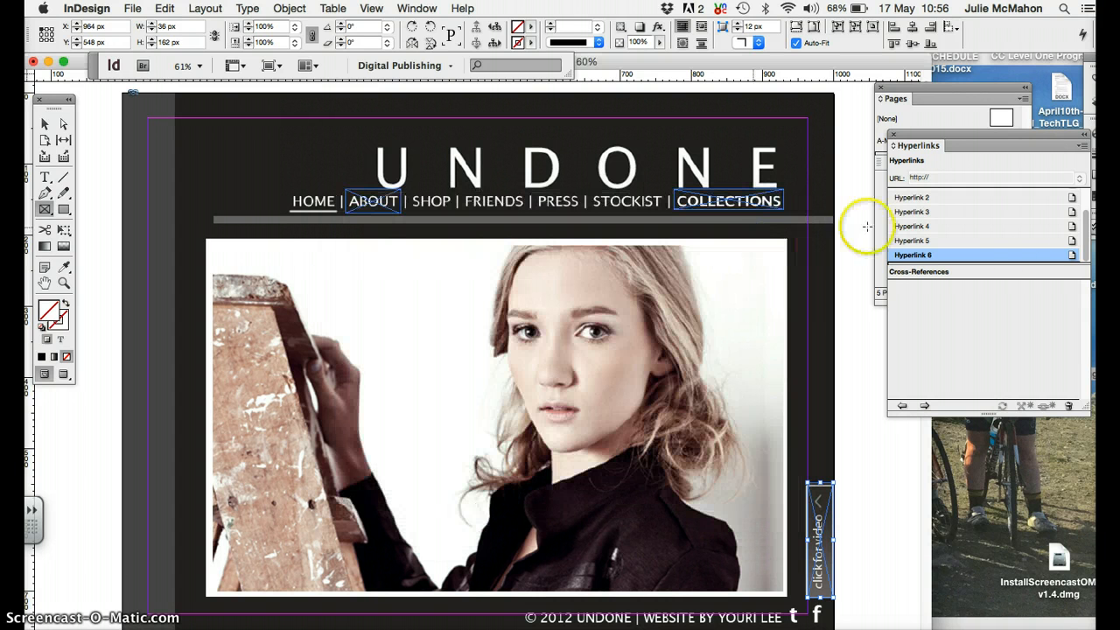
On page 5, draw an empty rectangle frame about 54 × 46 px over the video player's close X
click(962, 101)
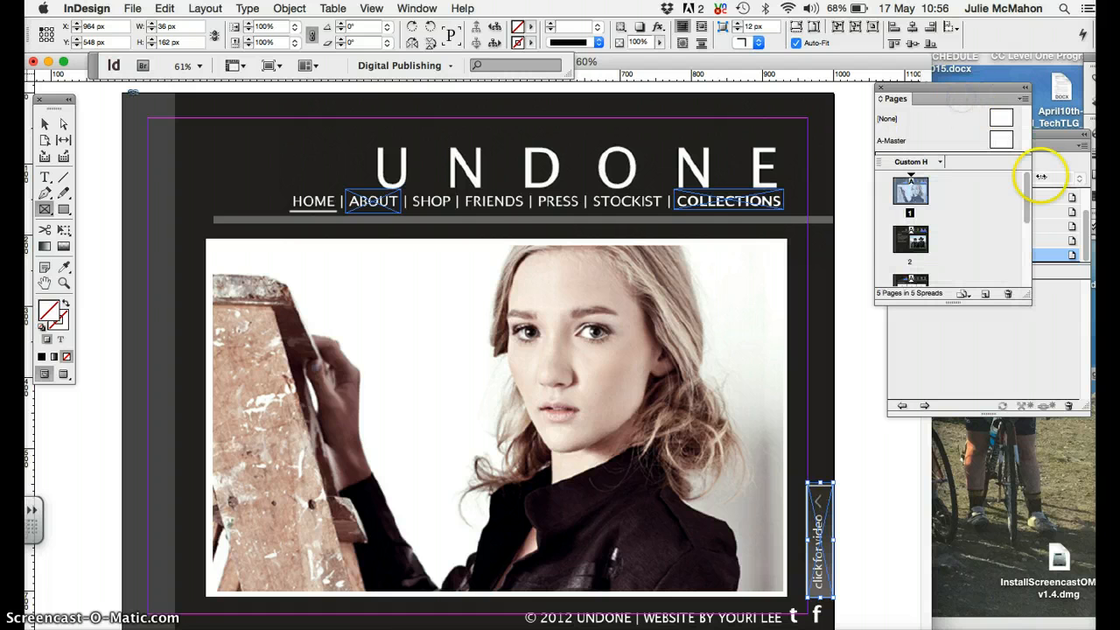
drag(1025, 196, 1032, 275)
double_click(919, 257)
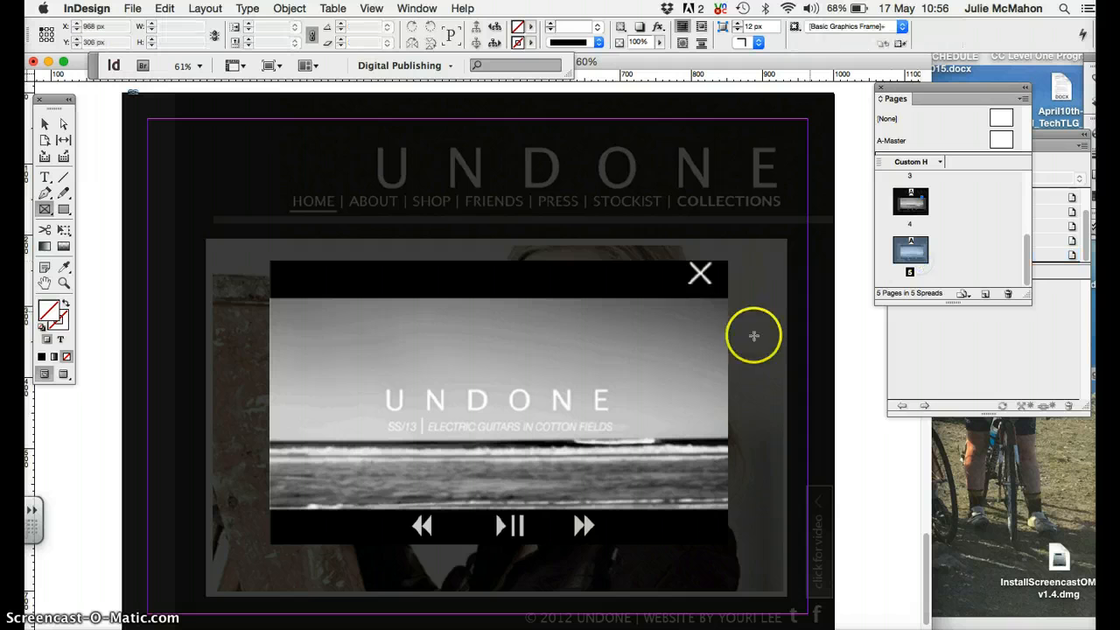
click(701, 273)
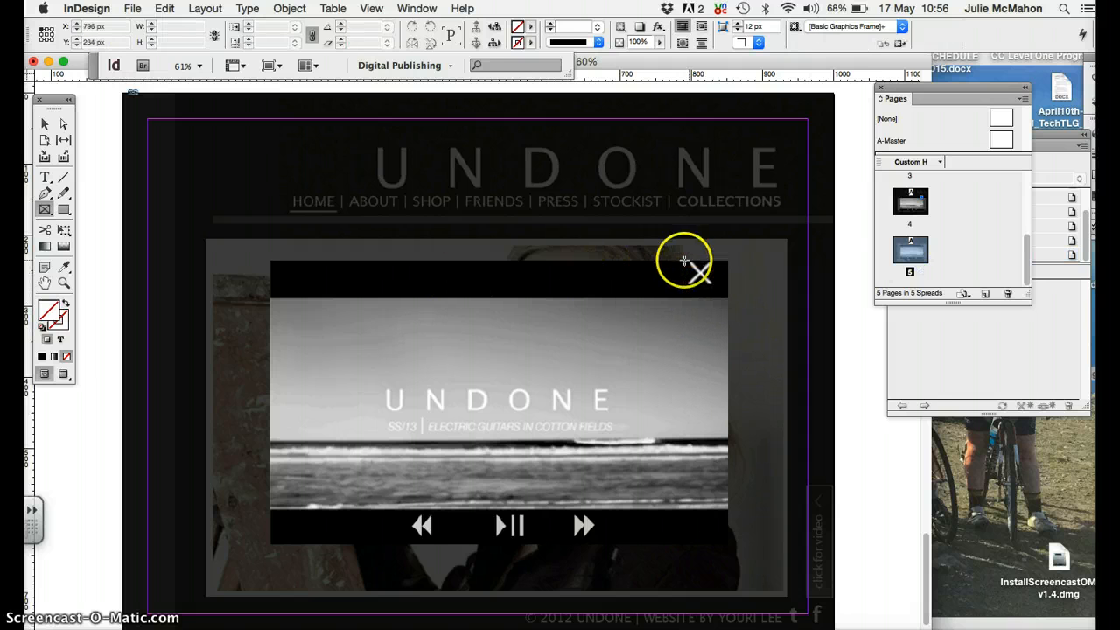
drag(682, 255, 720, 289)
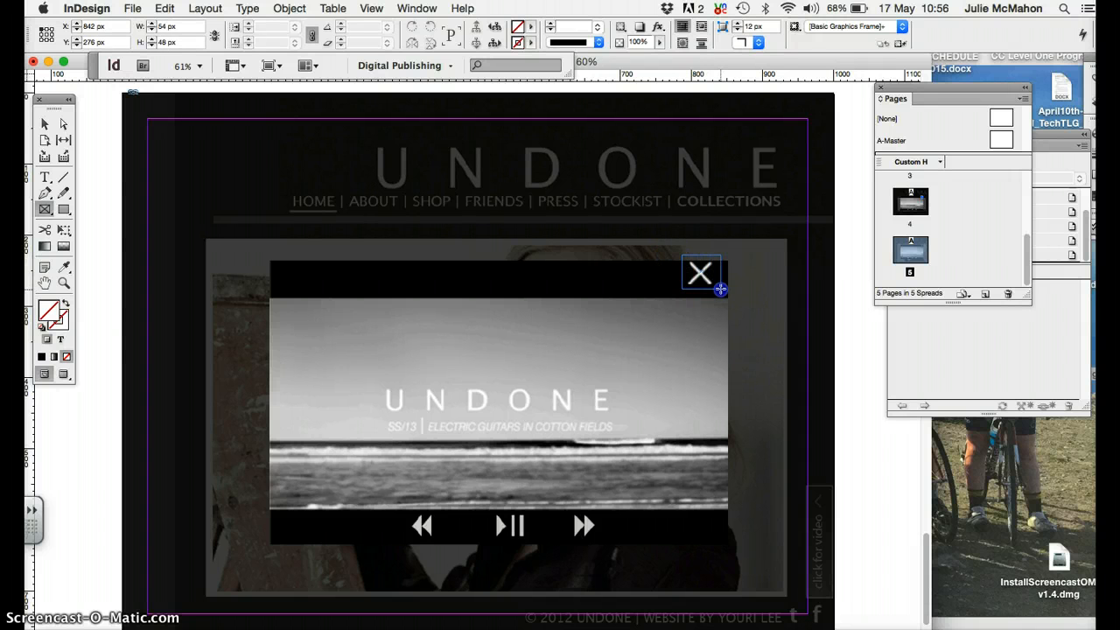
Create a hyperlink from page 5's close X frame to page 1, with Fixed zoom and an invisible rectangle
click(1007, 351)
click(1046, 405)
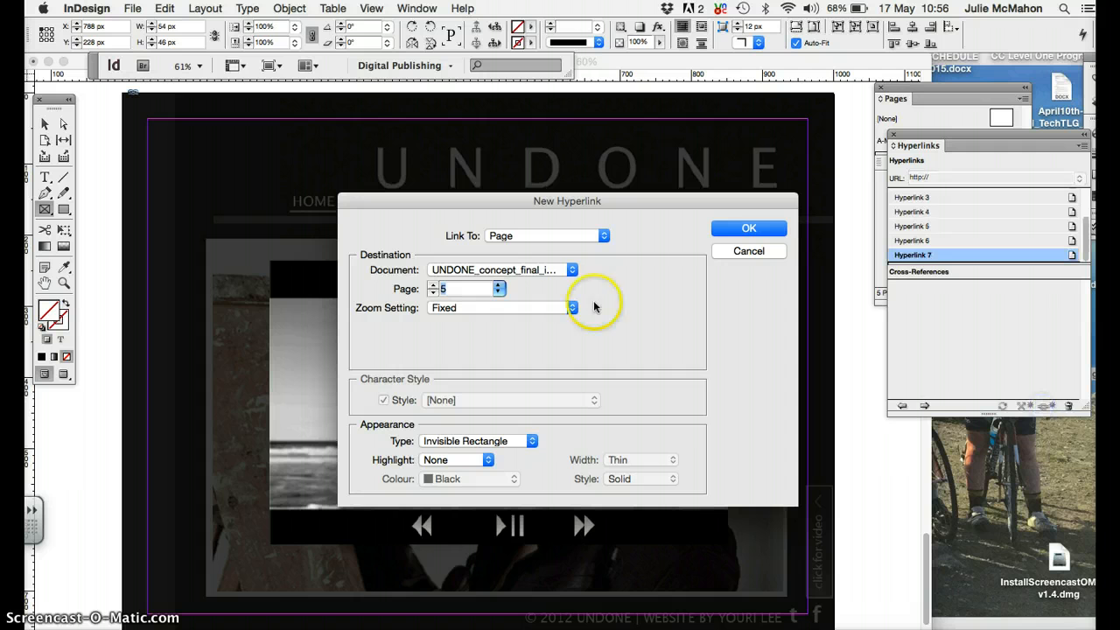
click(527, 271)
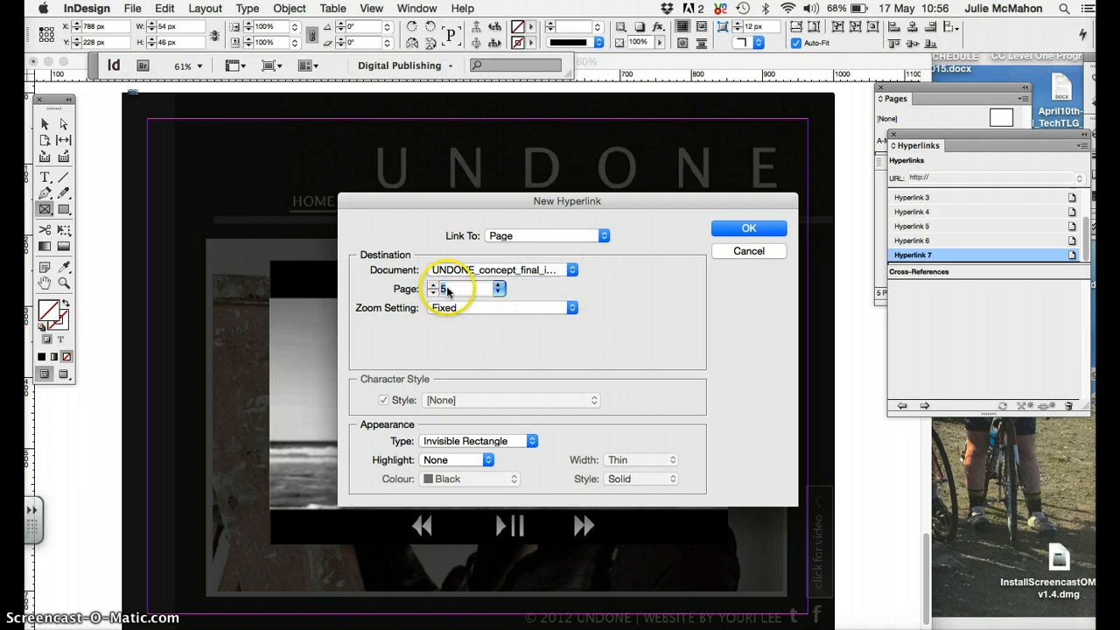
click(448, 288)
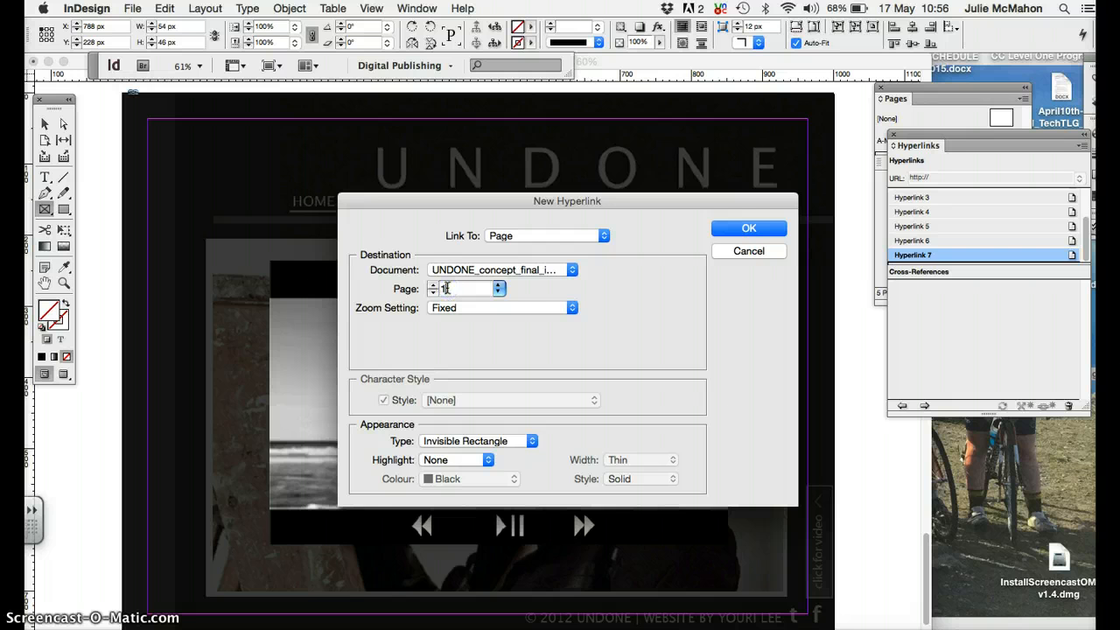
click(742, 228)
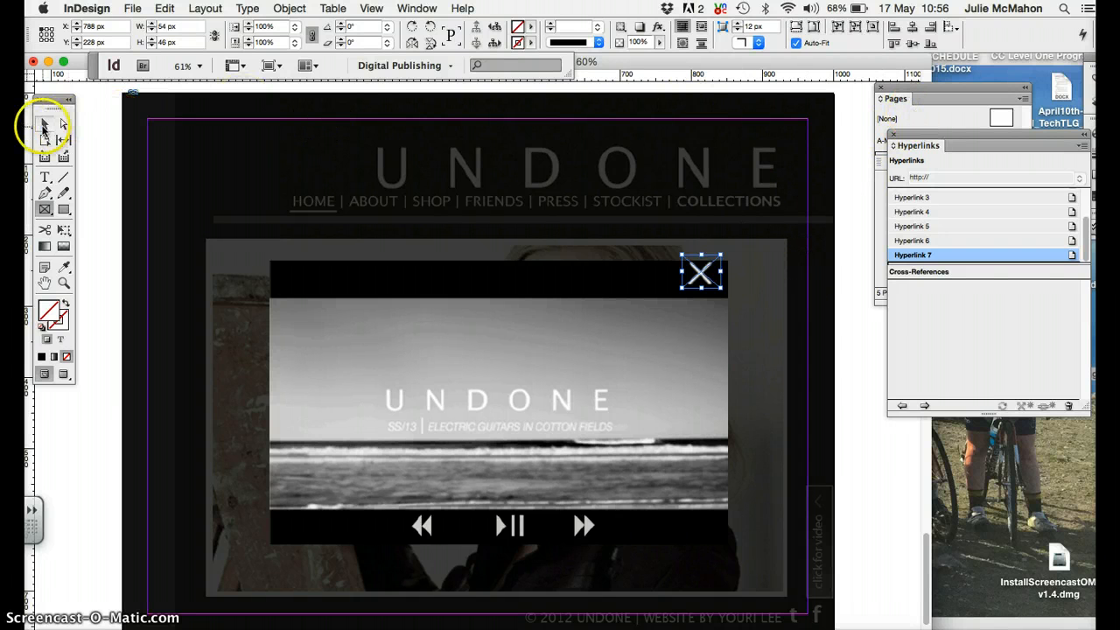
Switch to the Selection tool and save the document
click(44, 125)
click(132, 8)
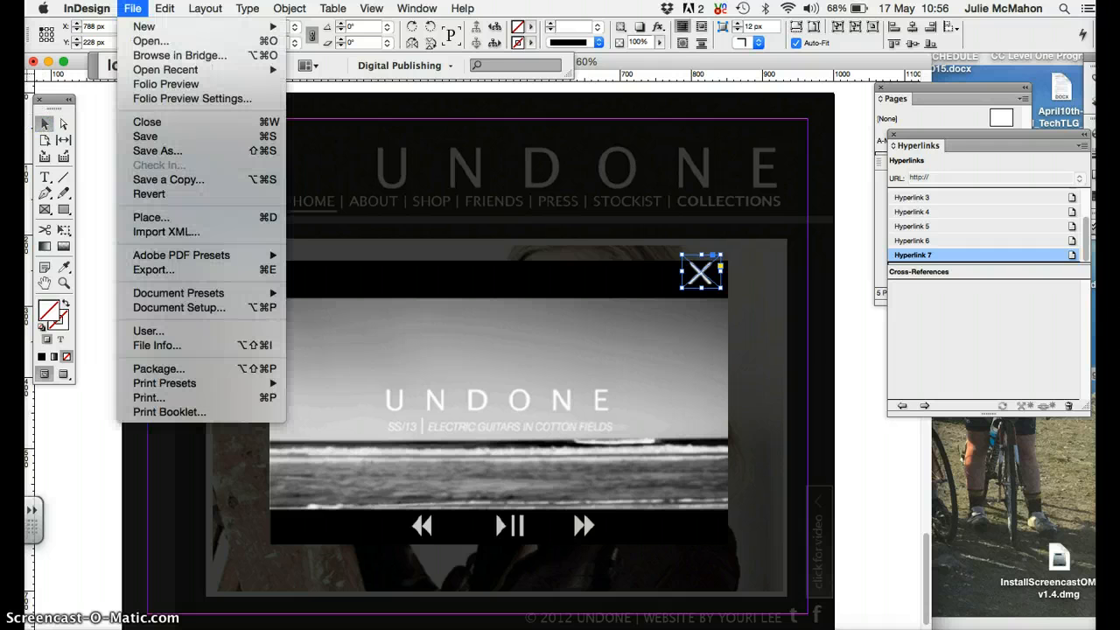
click(144, 137)
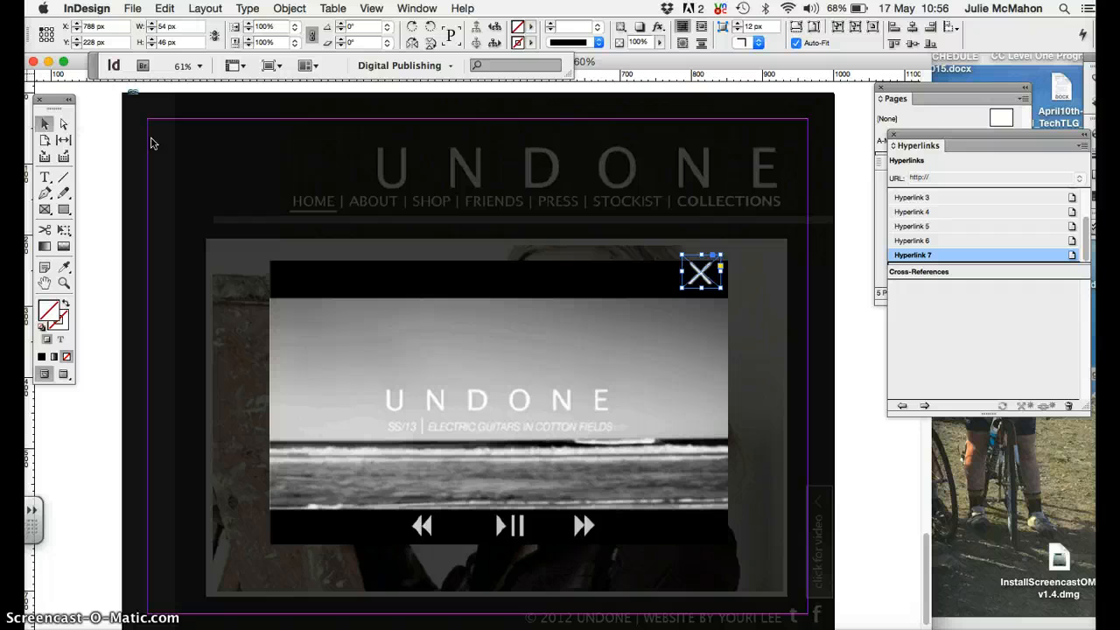
Export all pages in Adobe PDF (Interactive) format as UNDONE_concept_final_interactive.pdf, accepting the current export settings
click(132, 8)
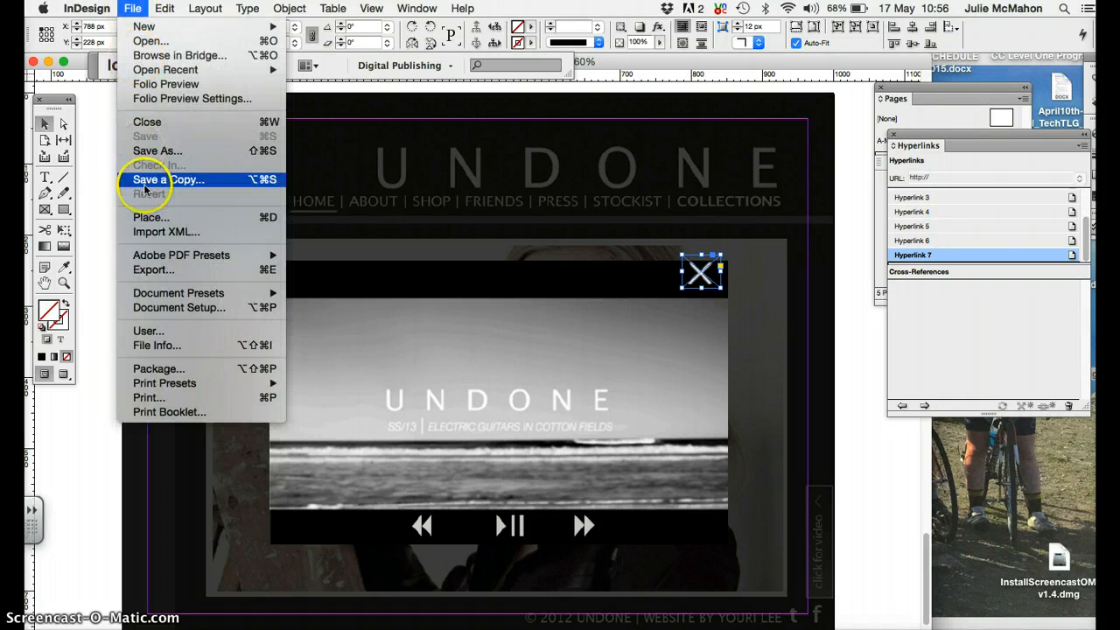
mouse_move(153, 260)
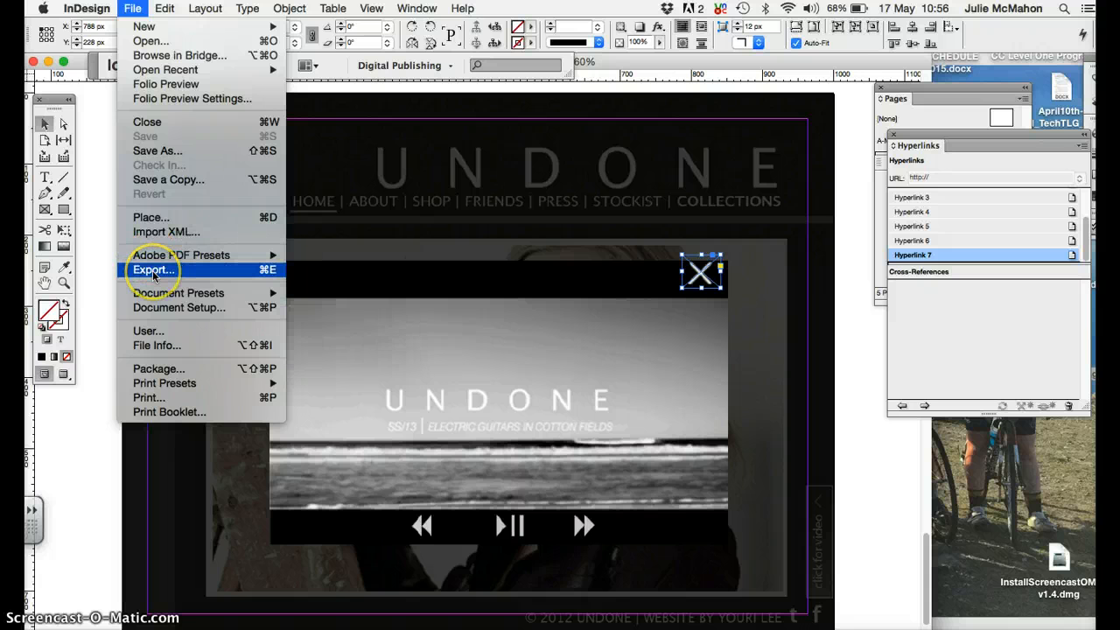
click(153, 271)
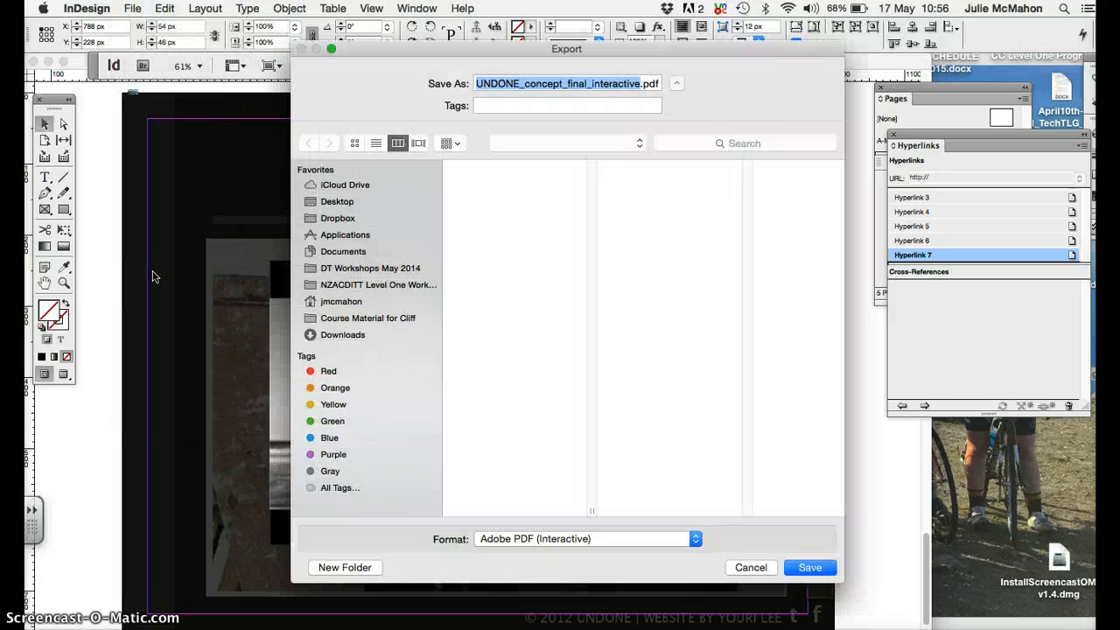
click(587, 537)
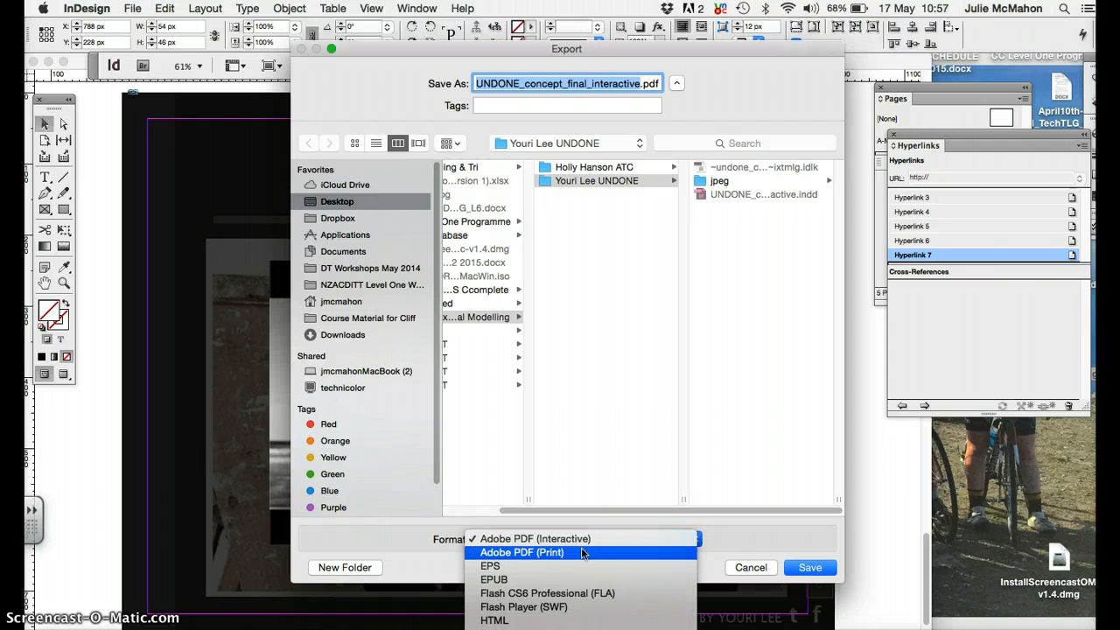
click(582, 541)
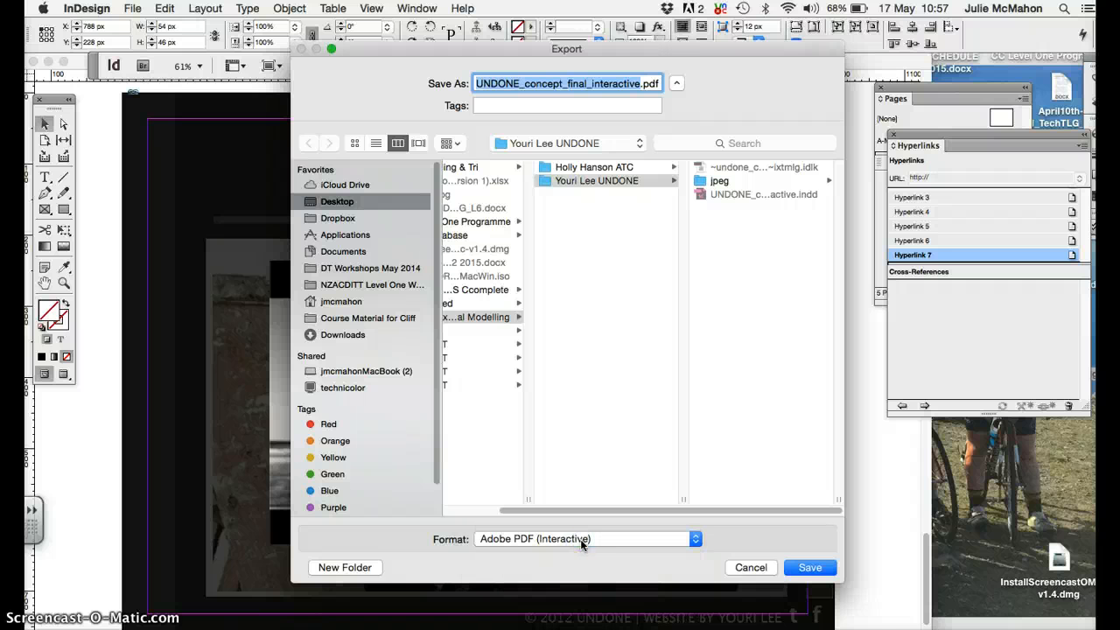
click(805, 569)
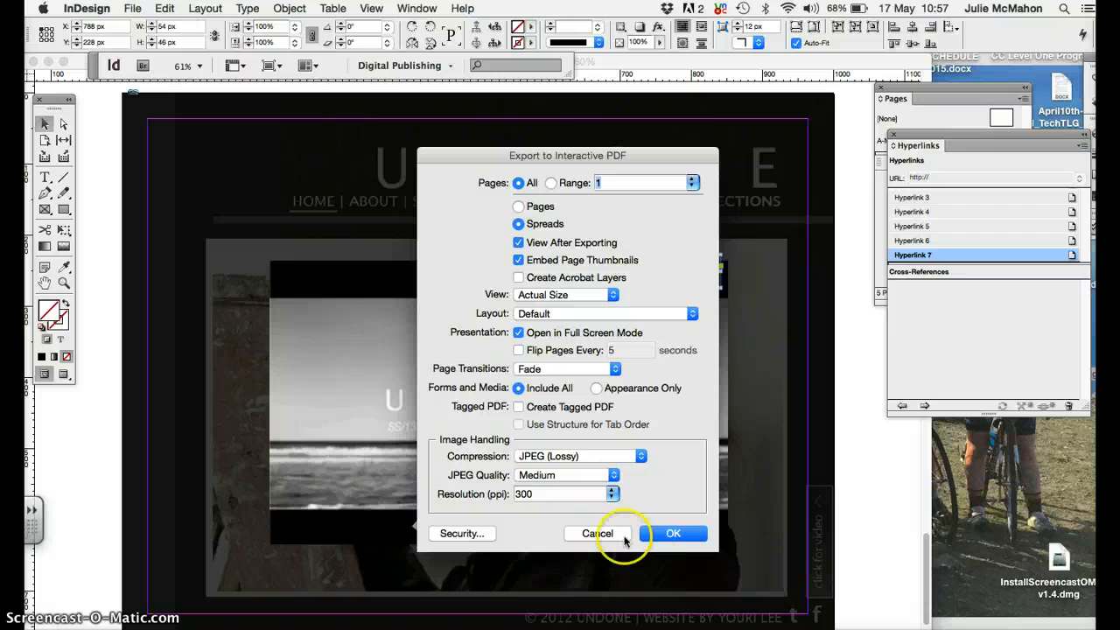
click(674, 538)
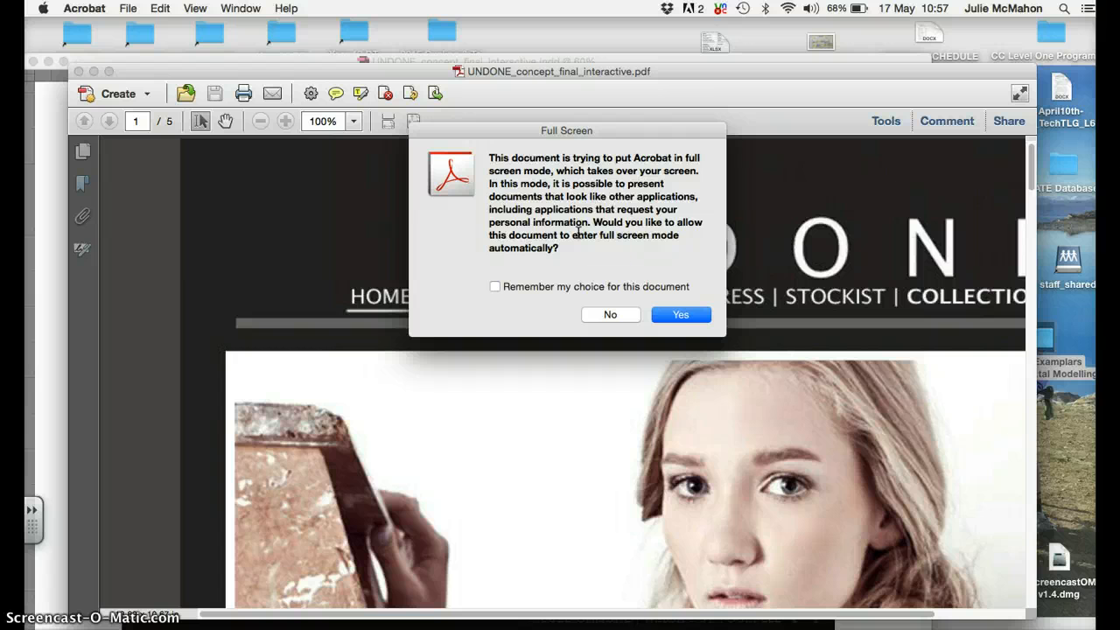
Allow full screen mode in Acrobat and test the exported PDF's About, Collections, "click for video" and close X links
click(665, 313)
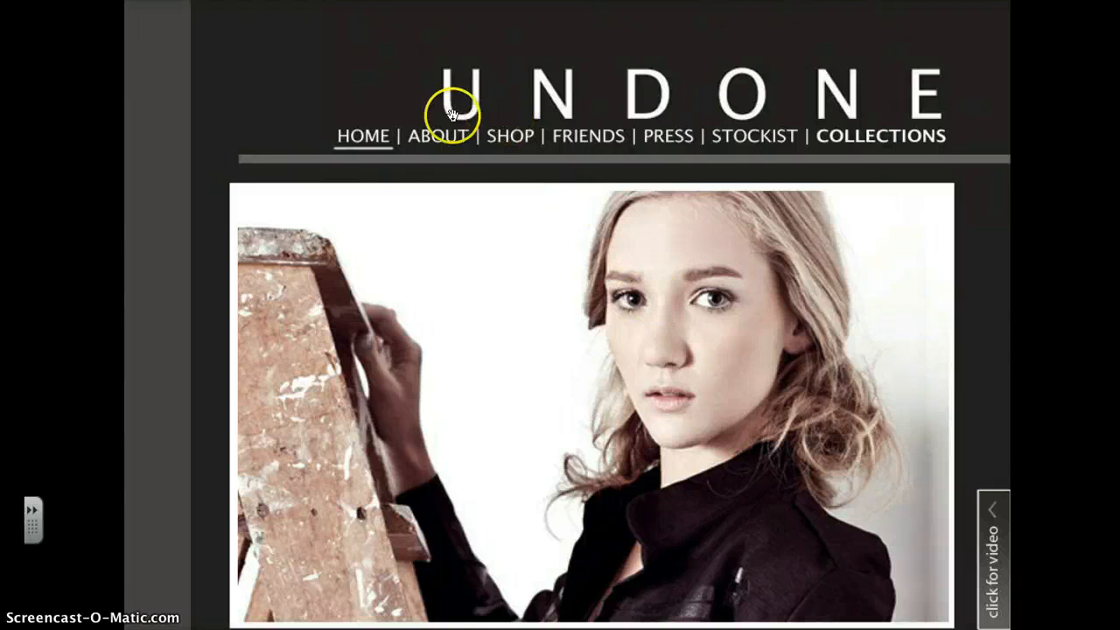
click(433, 140)
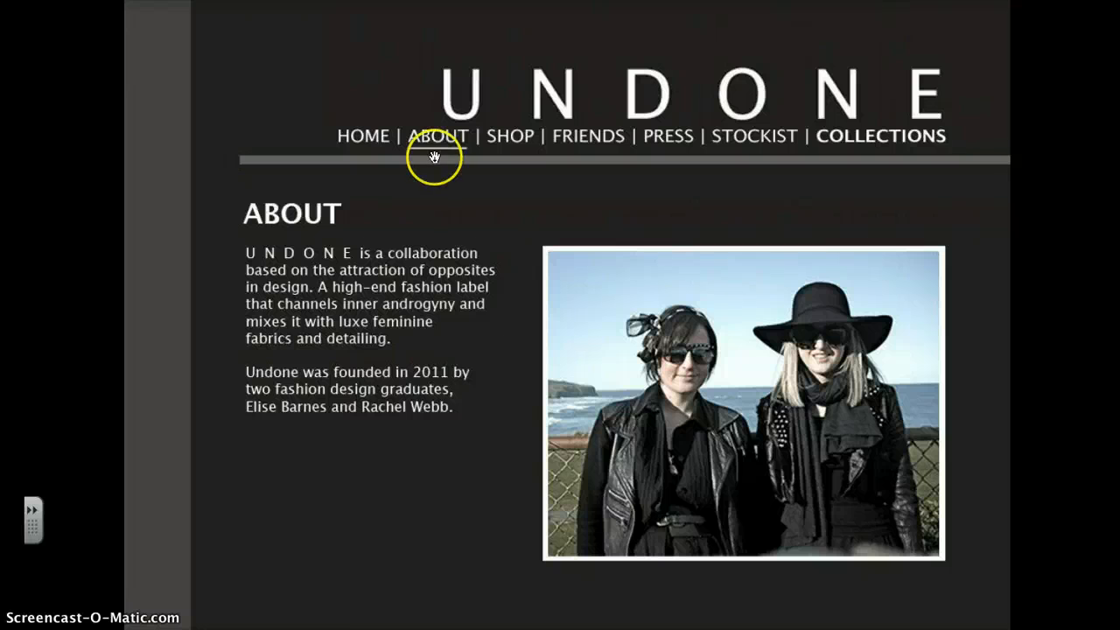
click(877, 137)
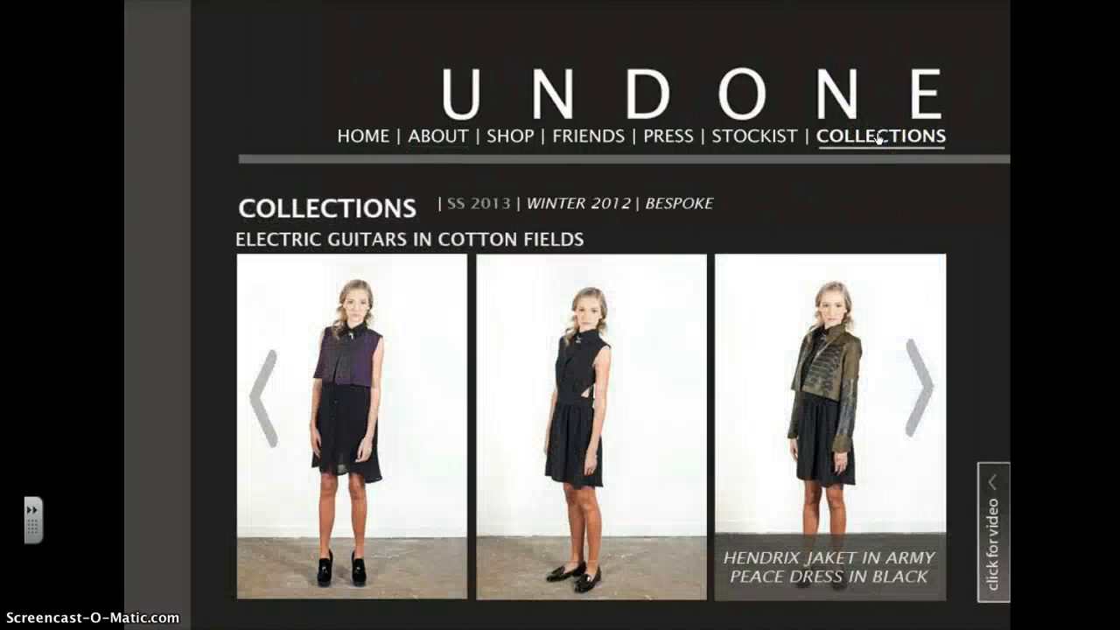
click(995, 542)
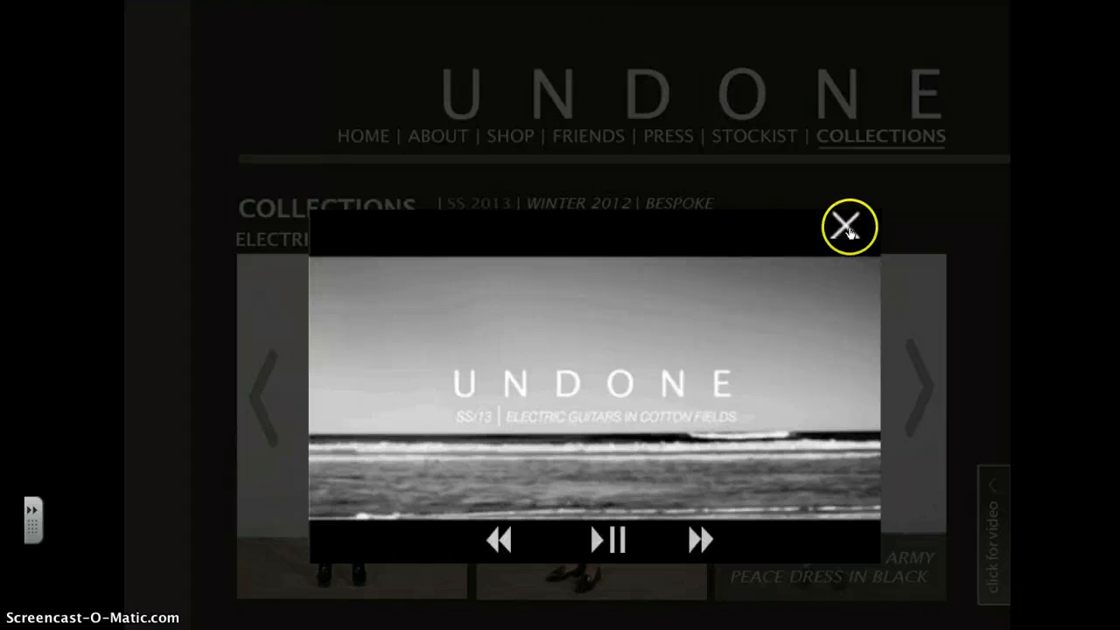
click(846, 226)
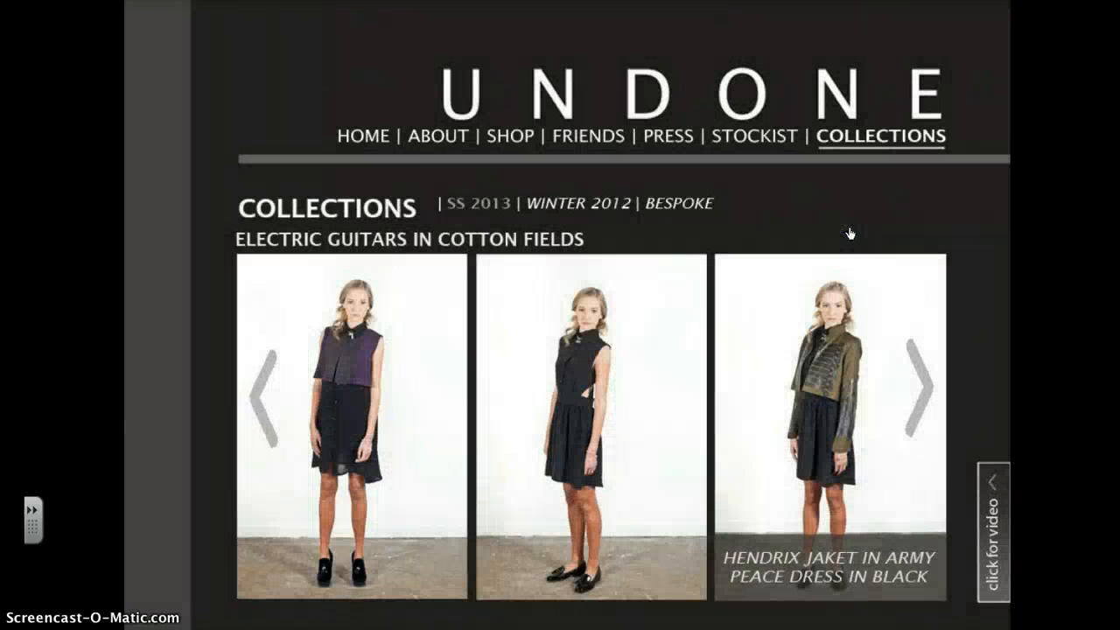
click(446, 147)
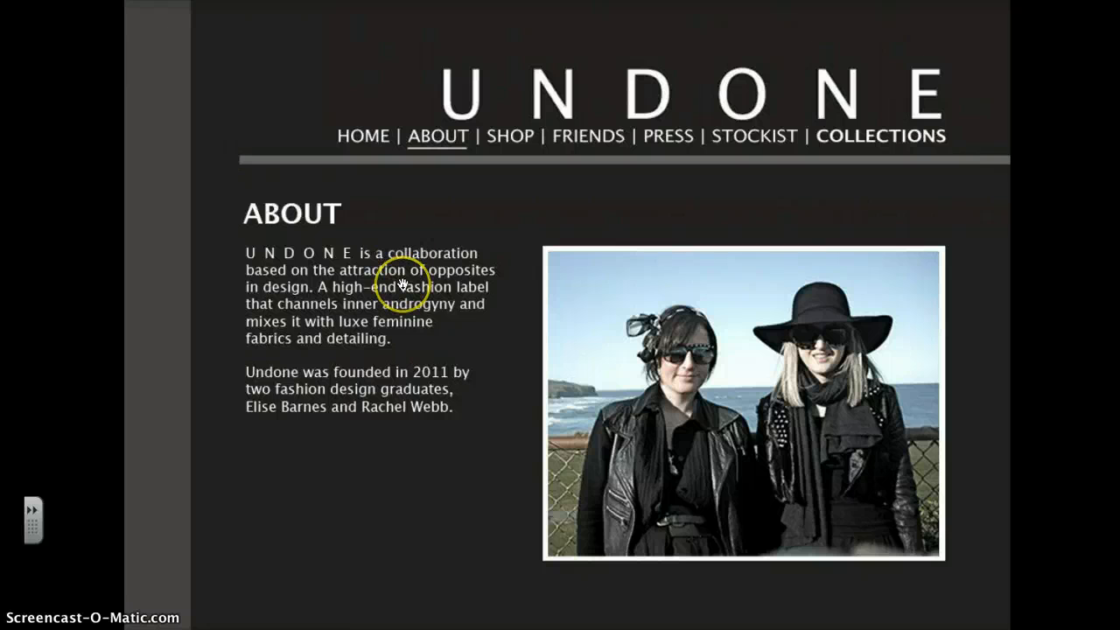
click(904, 147)
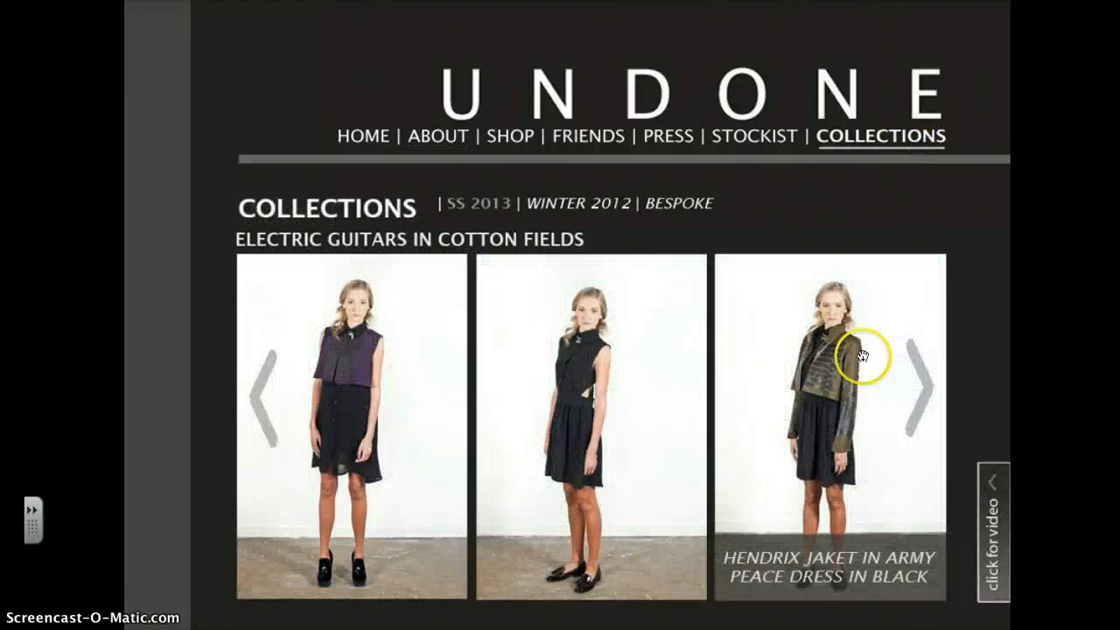